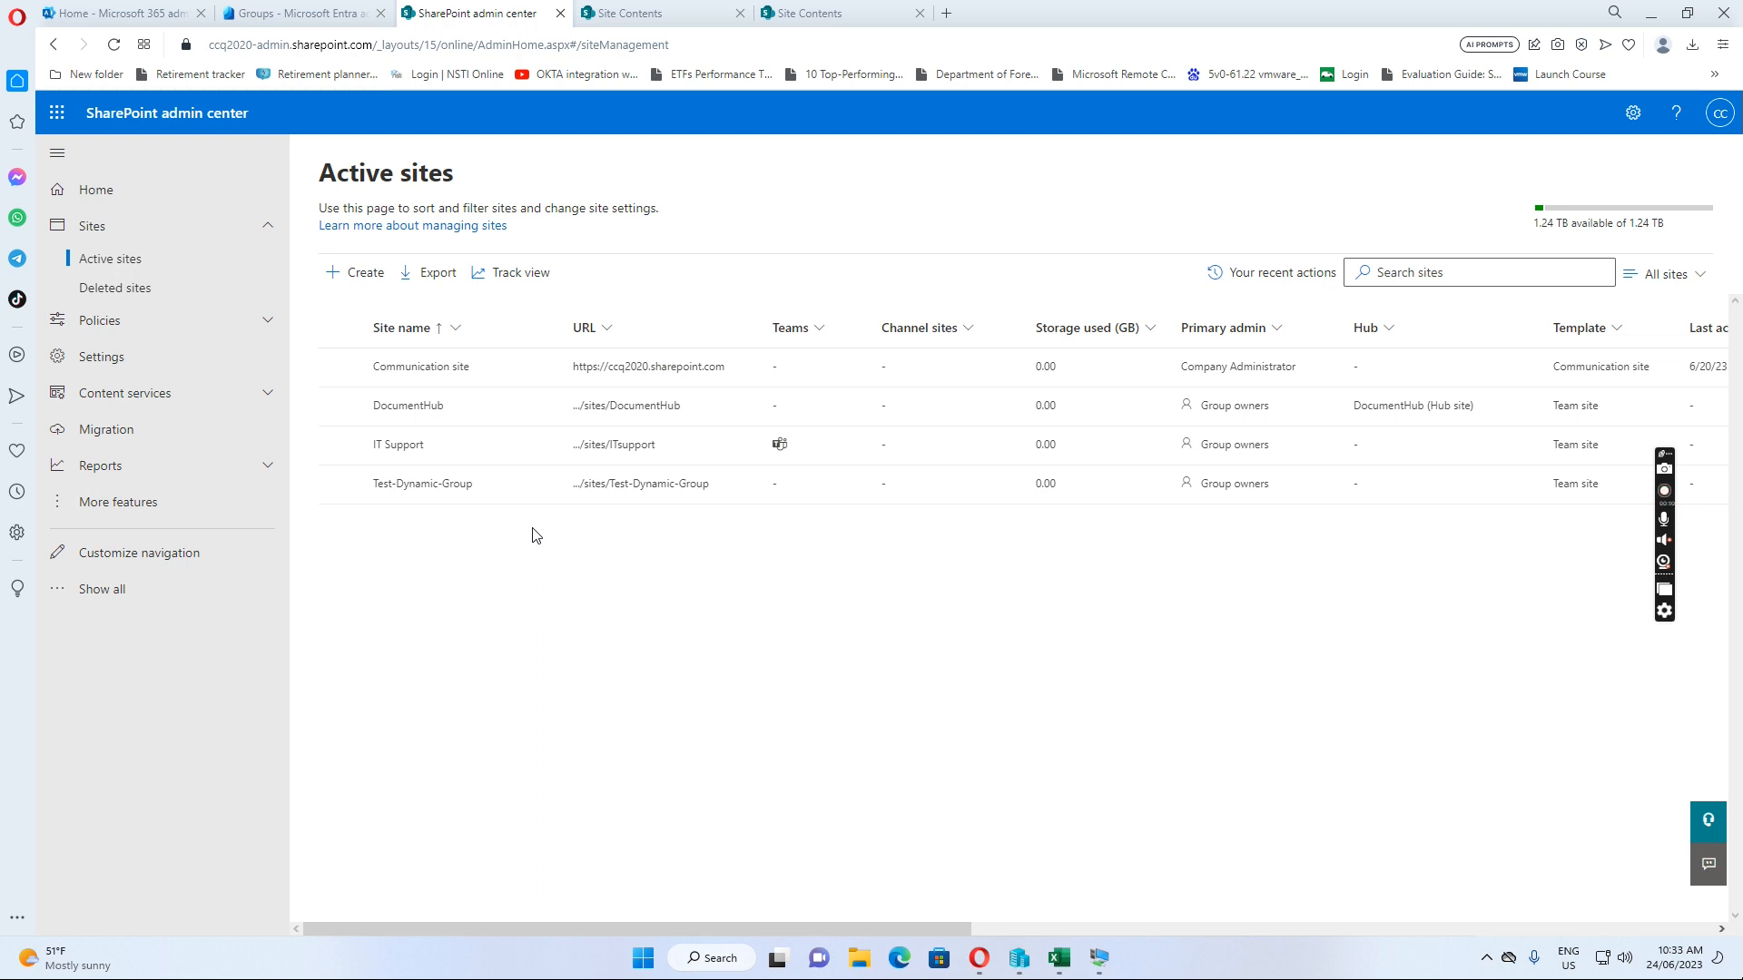
From the Microsoft 365 admin center, open SharePoint admin center's Active sites list in a new tab
left_click(109, 17)
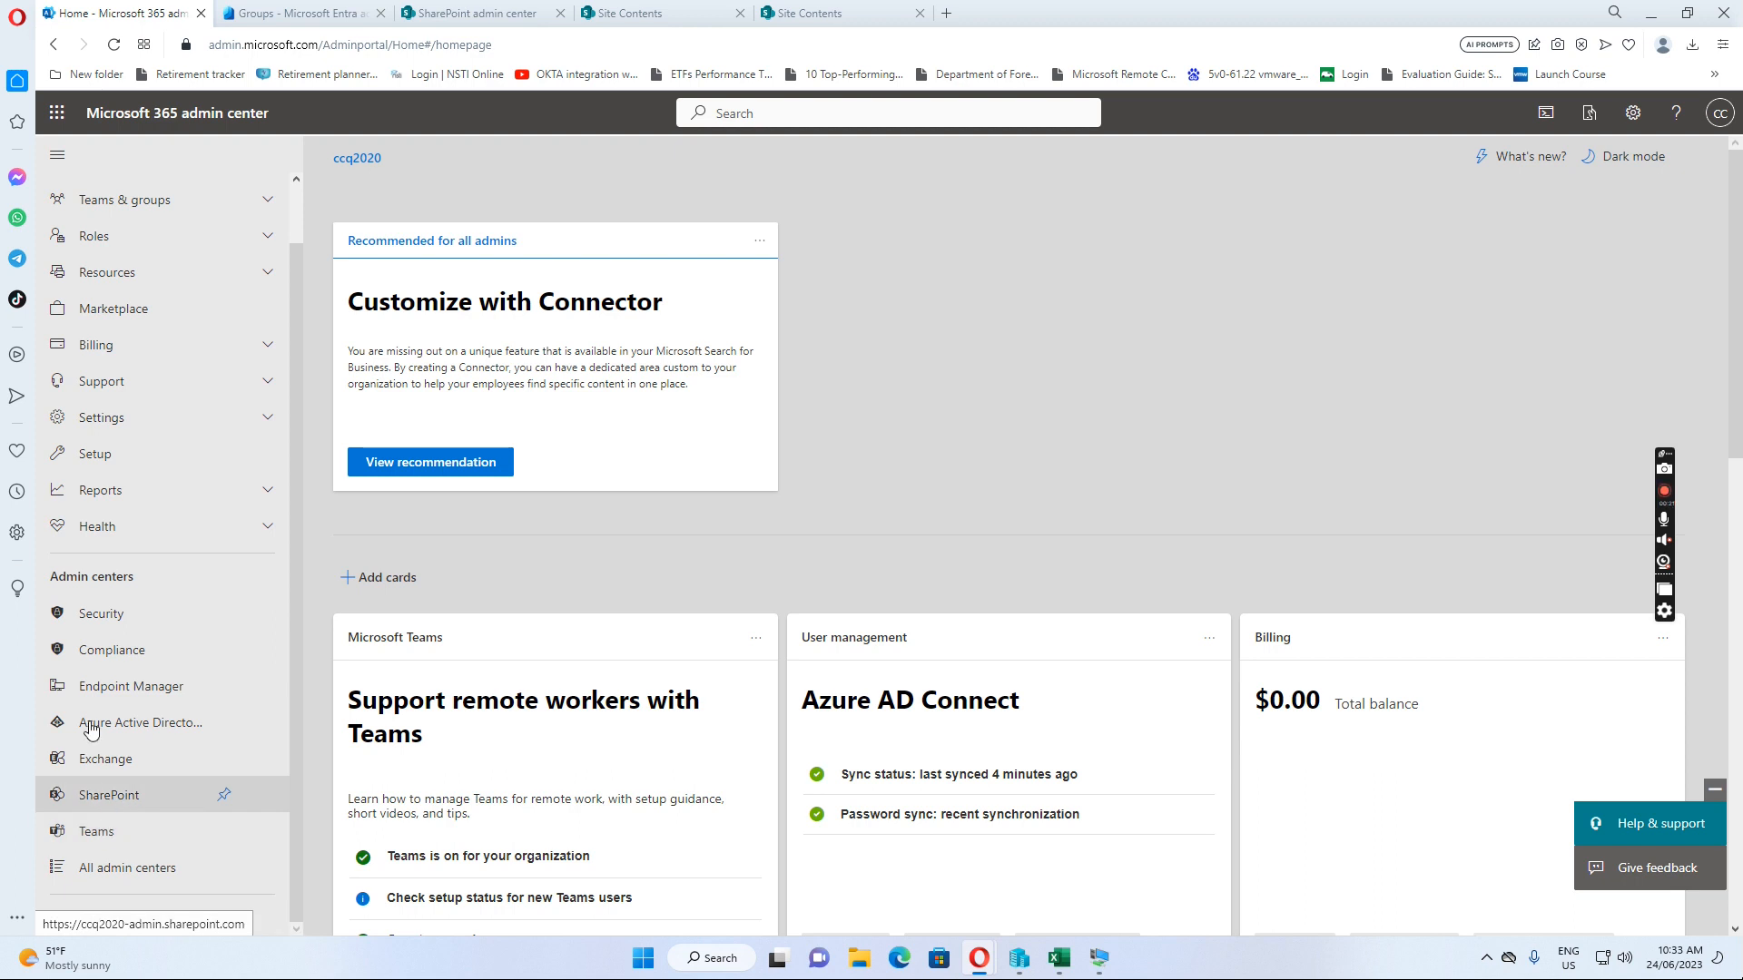
left_click(105, 799)
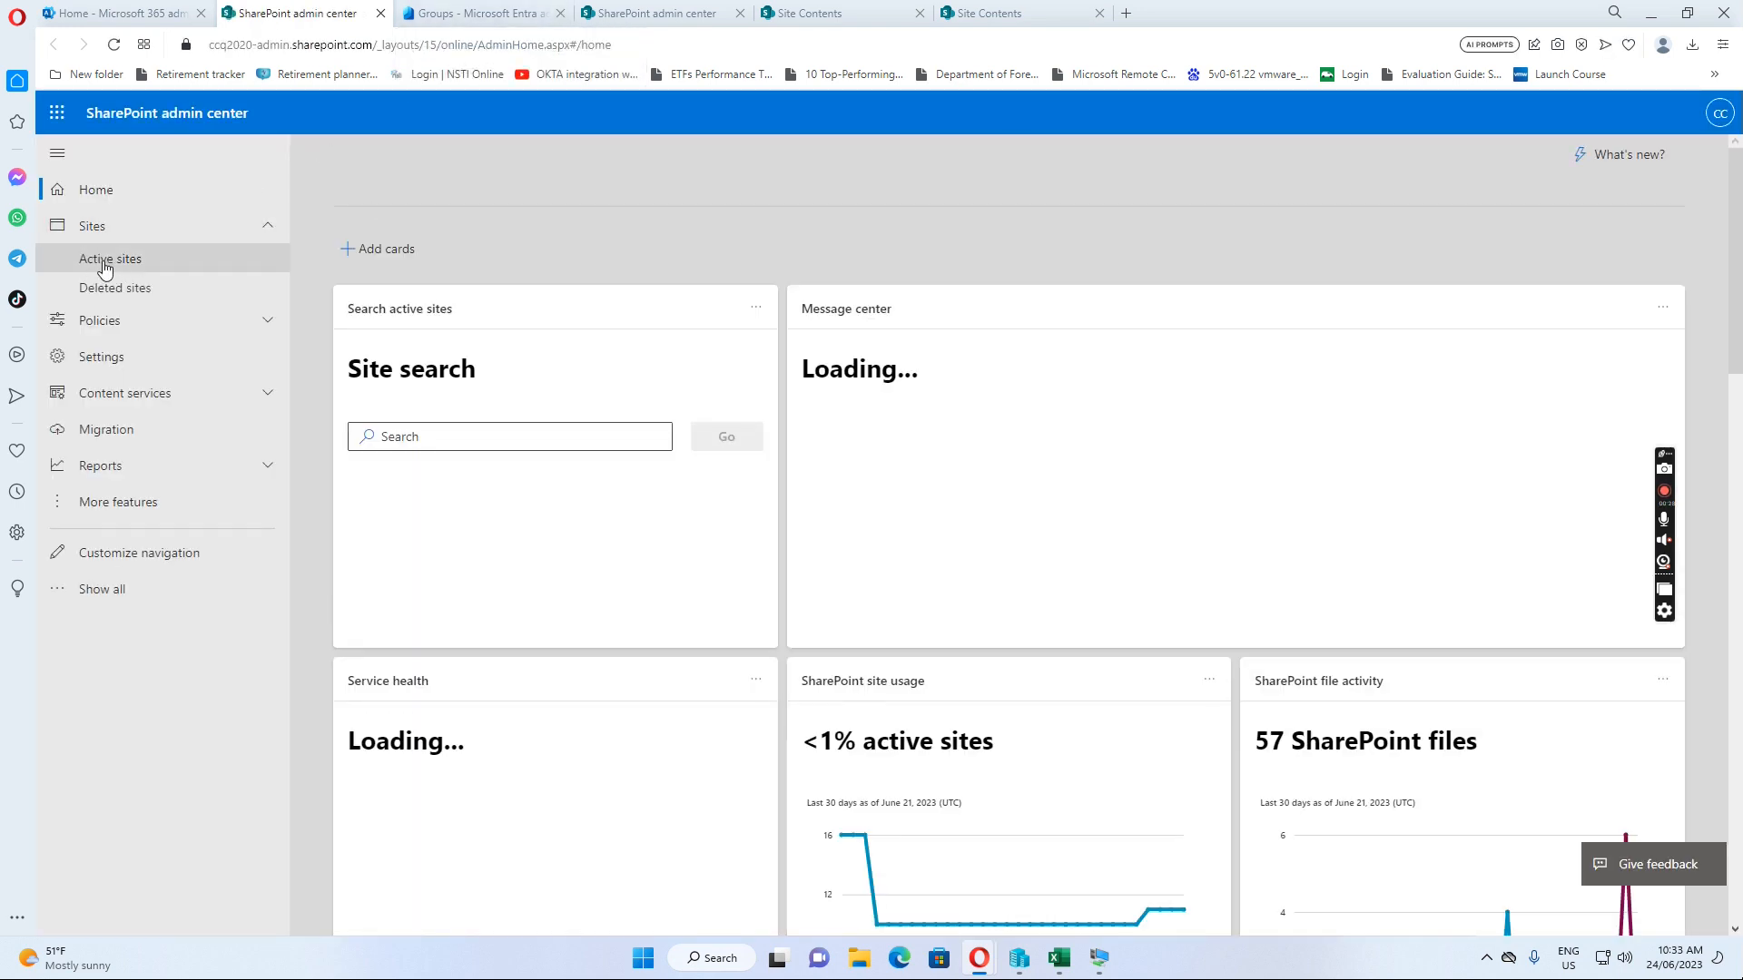
left_click(107, 263)
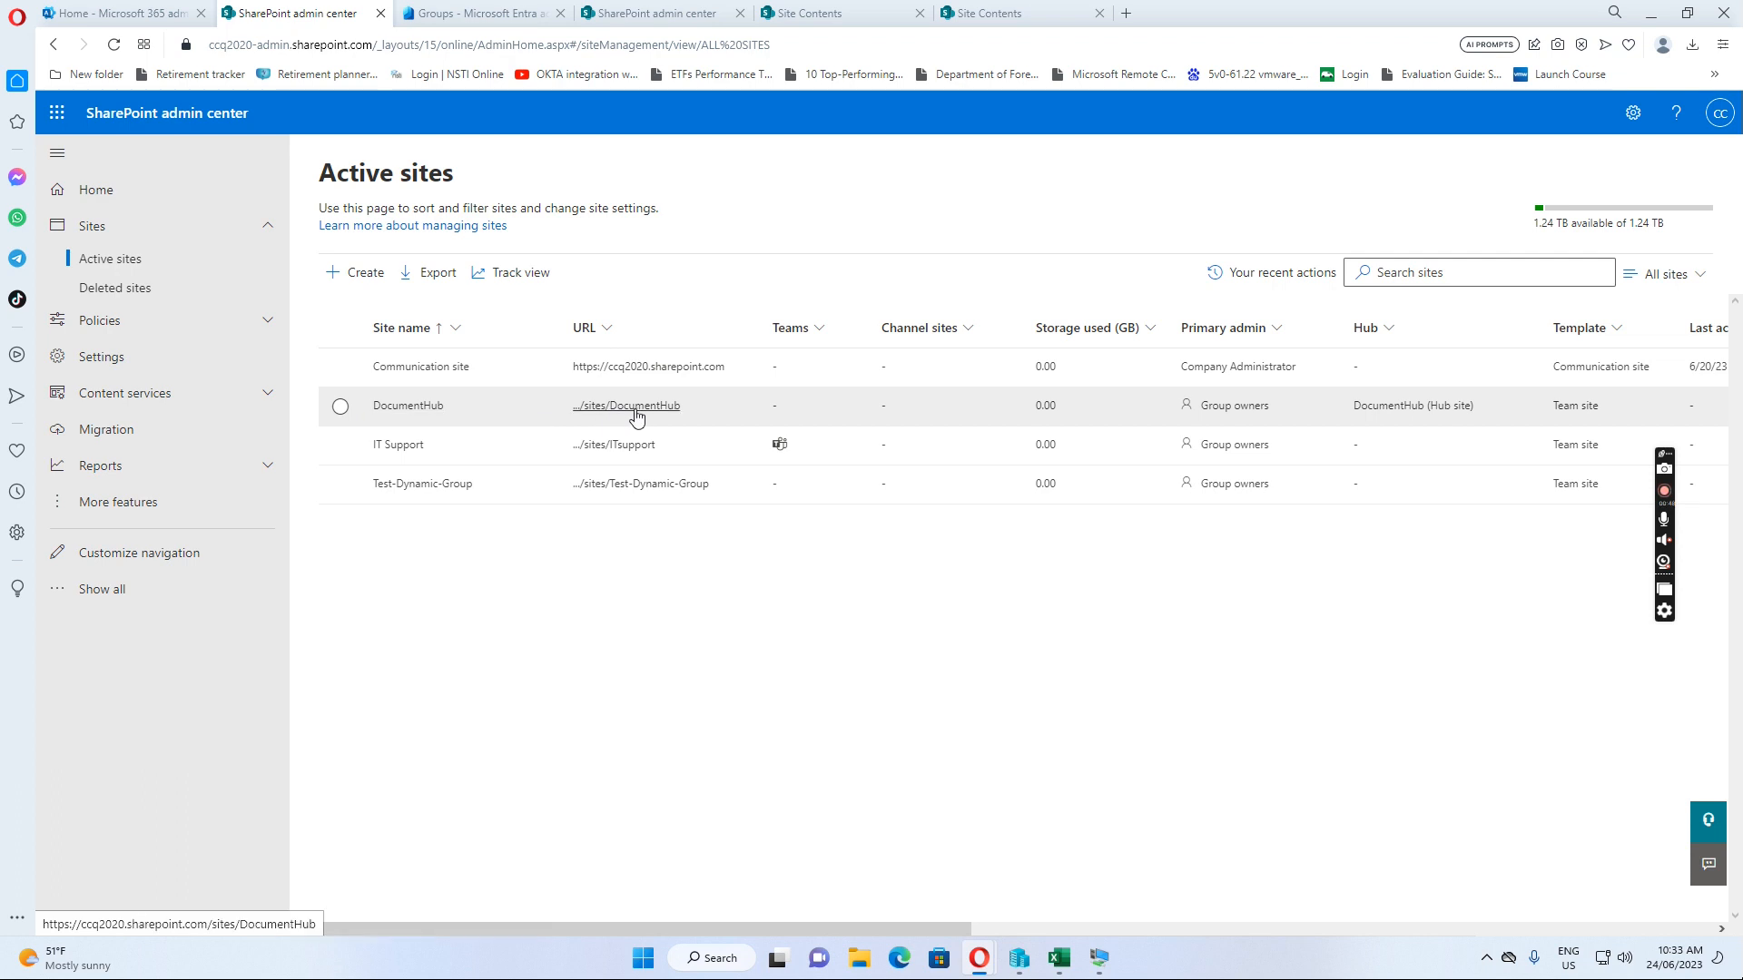
Select IT Support to view its hub options, then open DocumentHub in a new tab
left_click(340, 446)
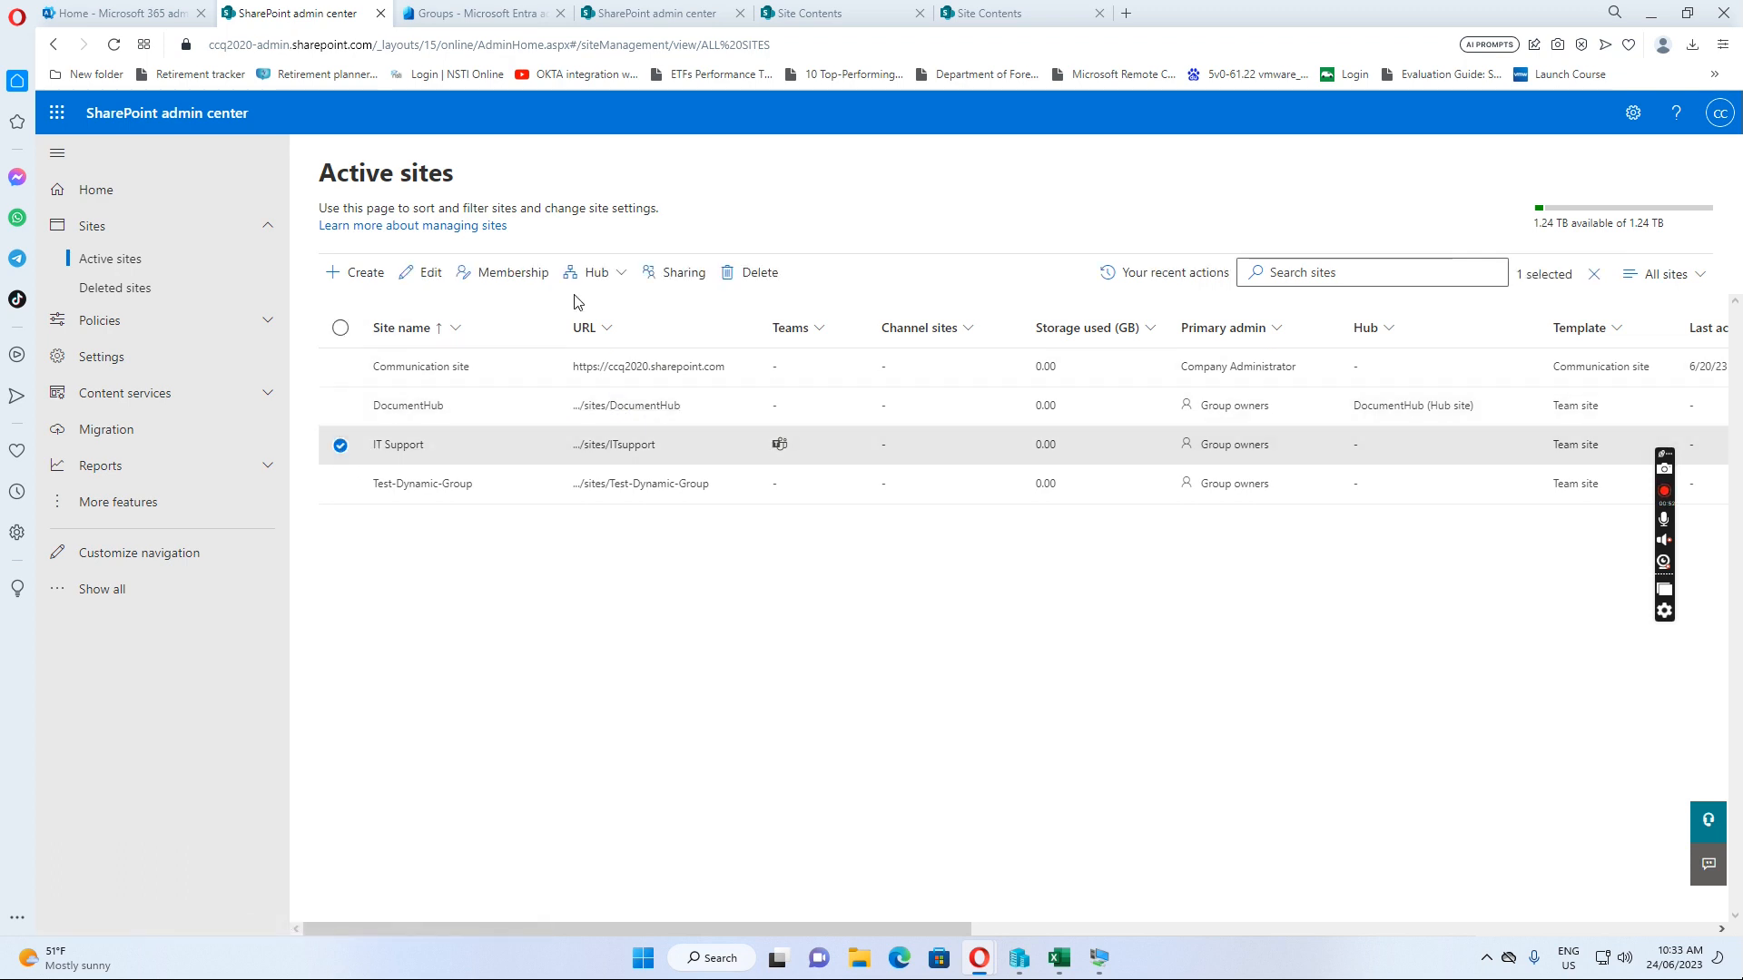
left_click(617, 276)
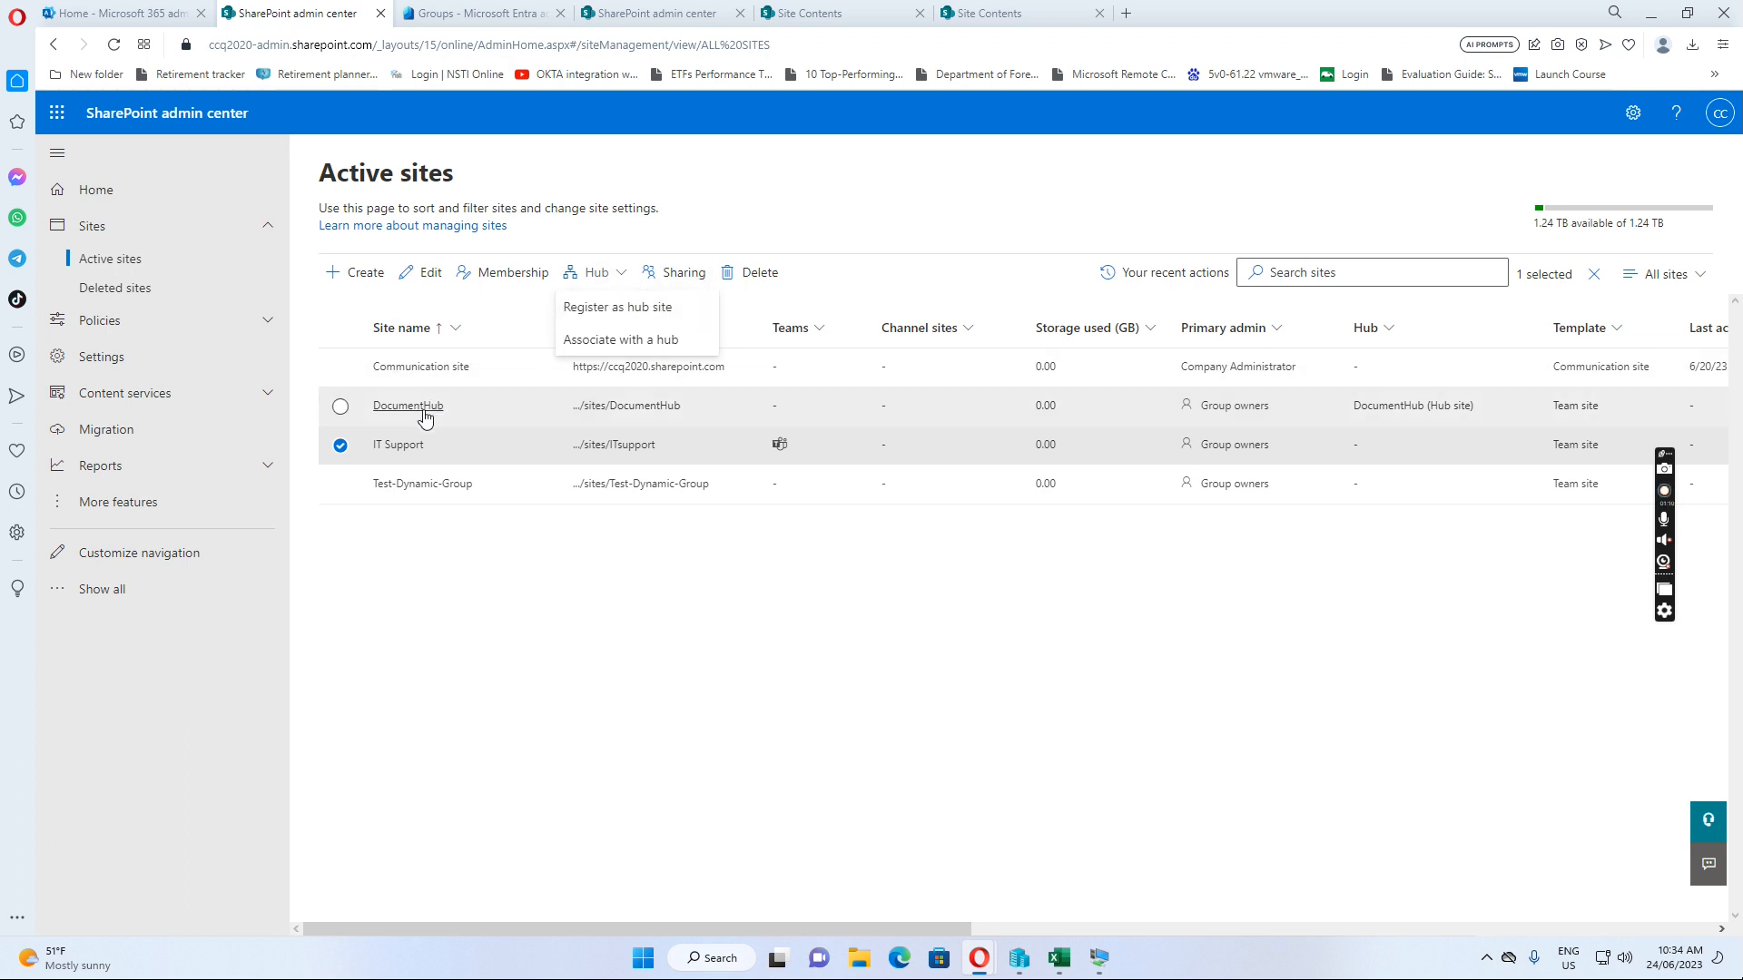
left_click(640, 410)
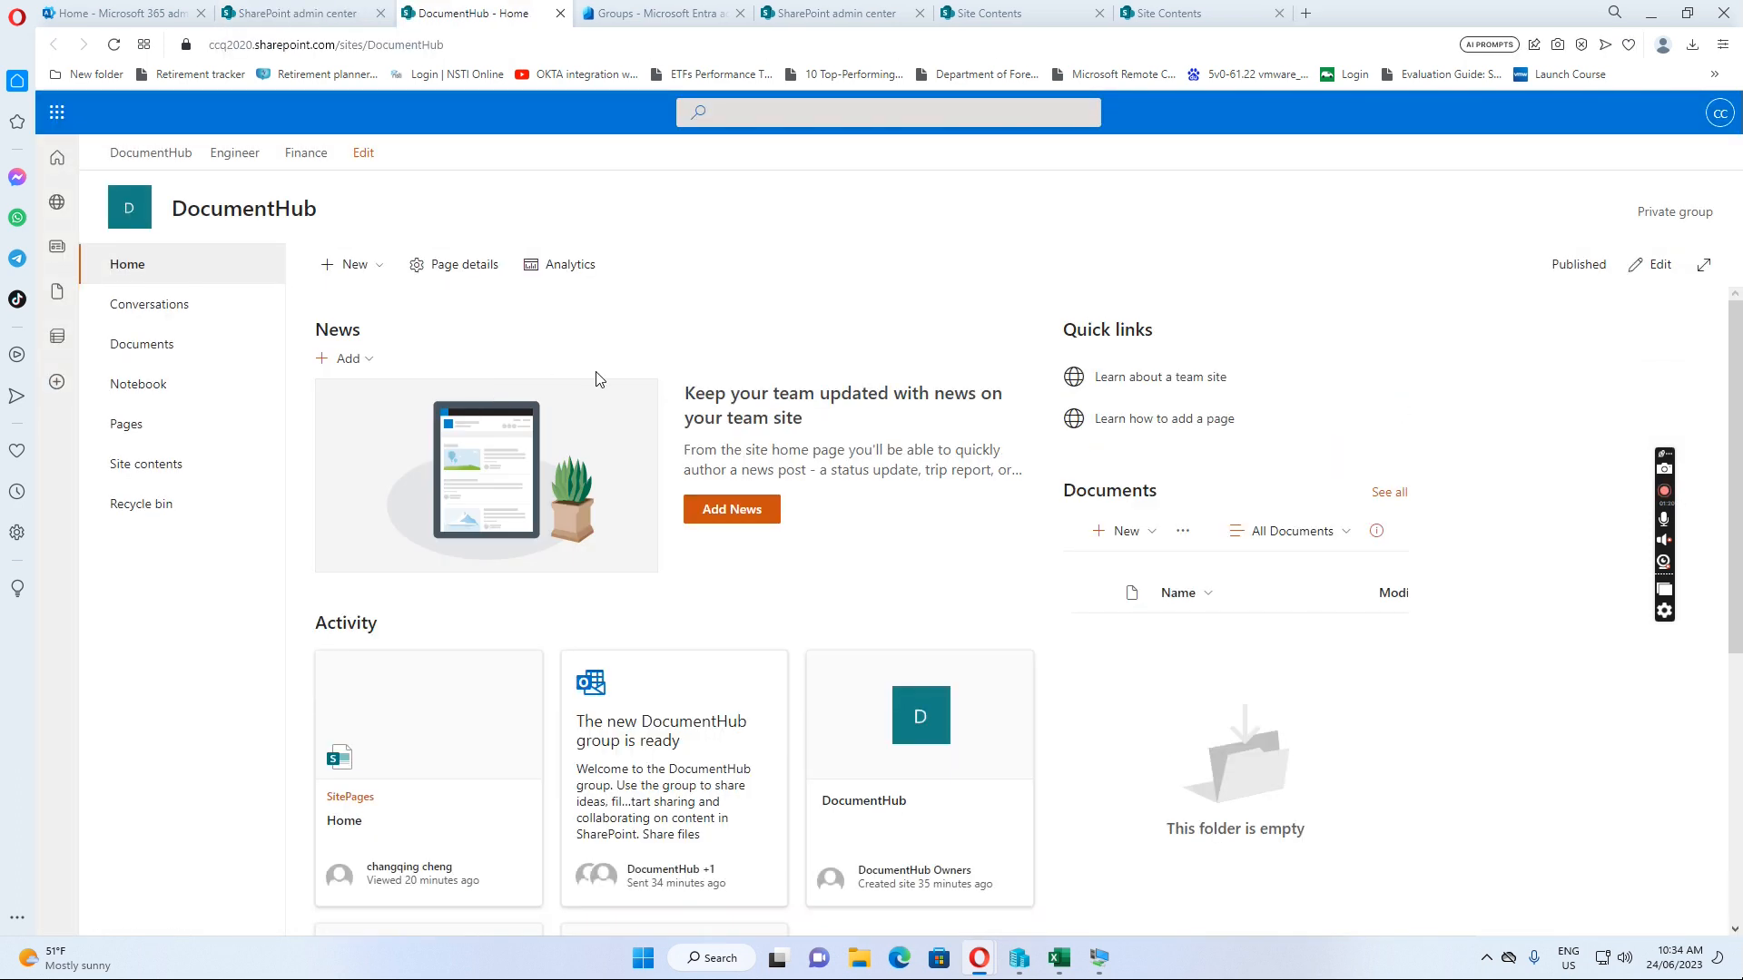
Show DocumentHub's Subsites in Site contents (Engineer, Finance) and bring up the New menu
left_click(160, 475)
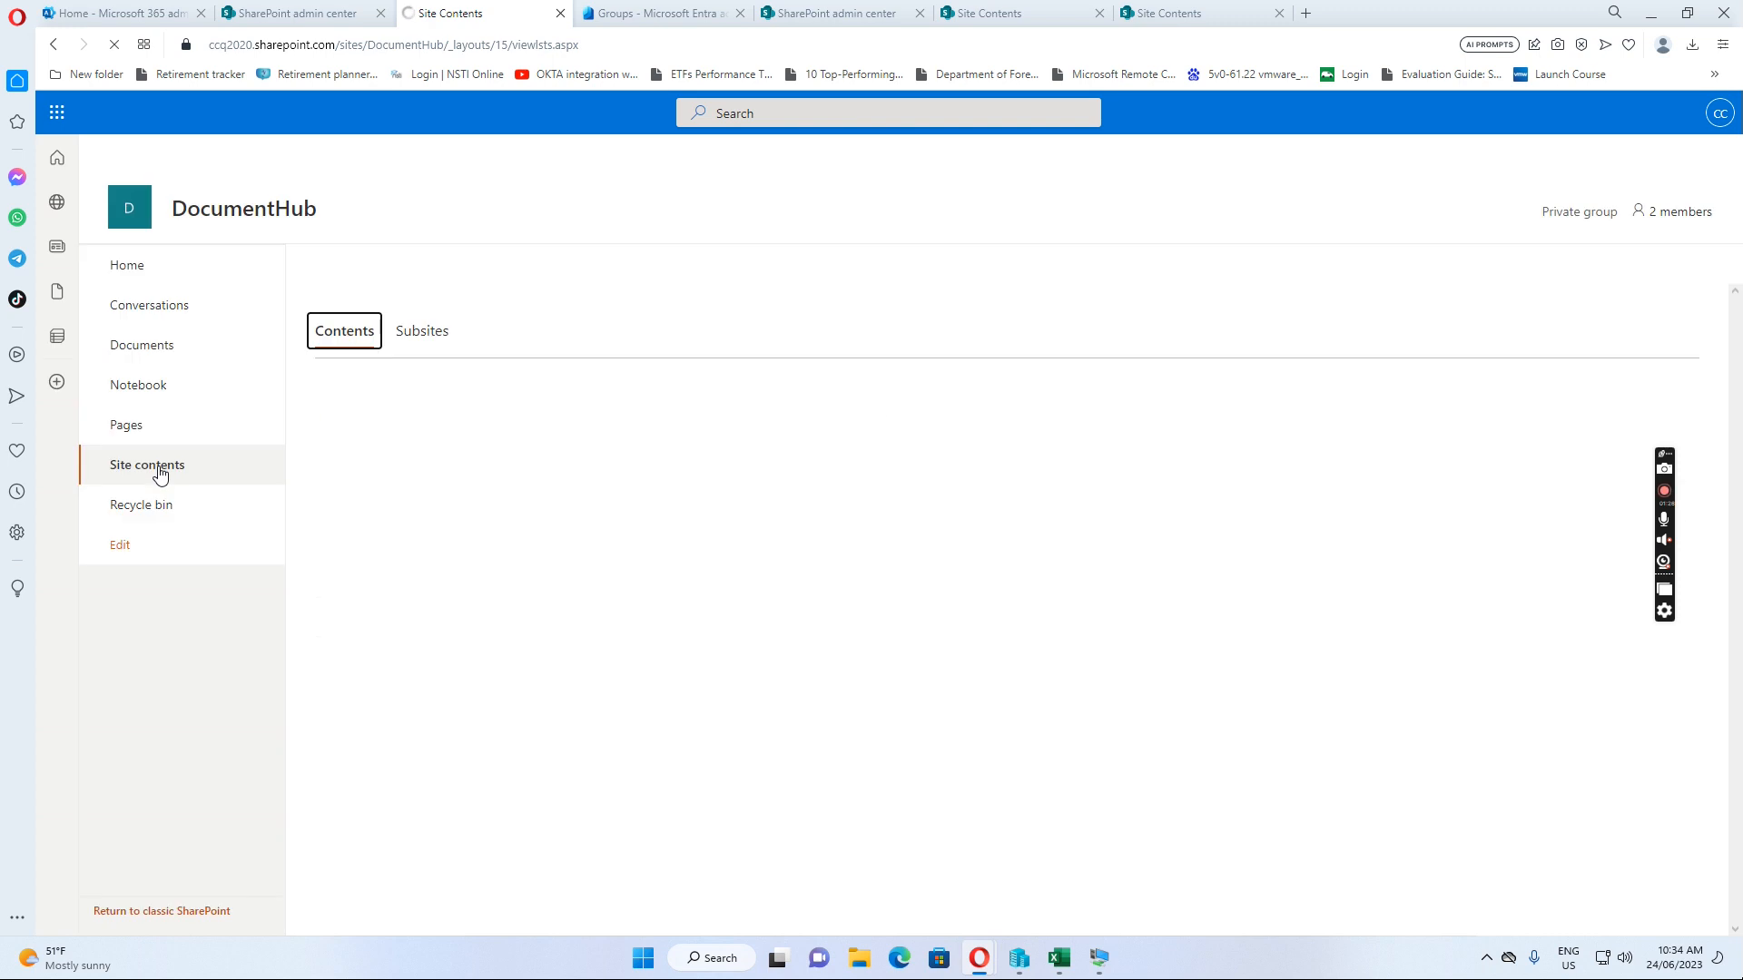
left_click(430, 344)
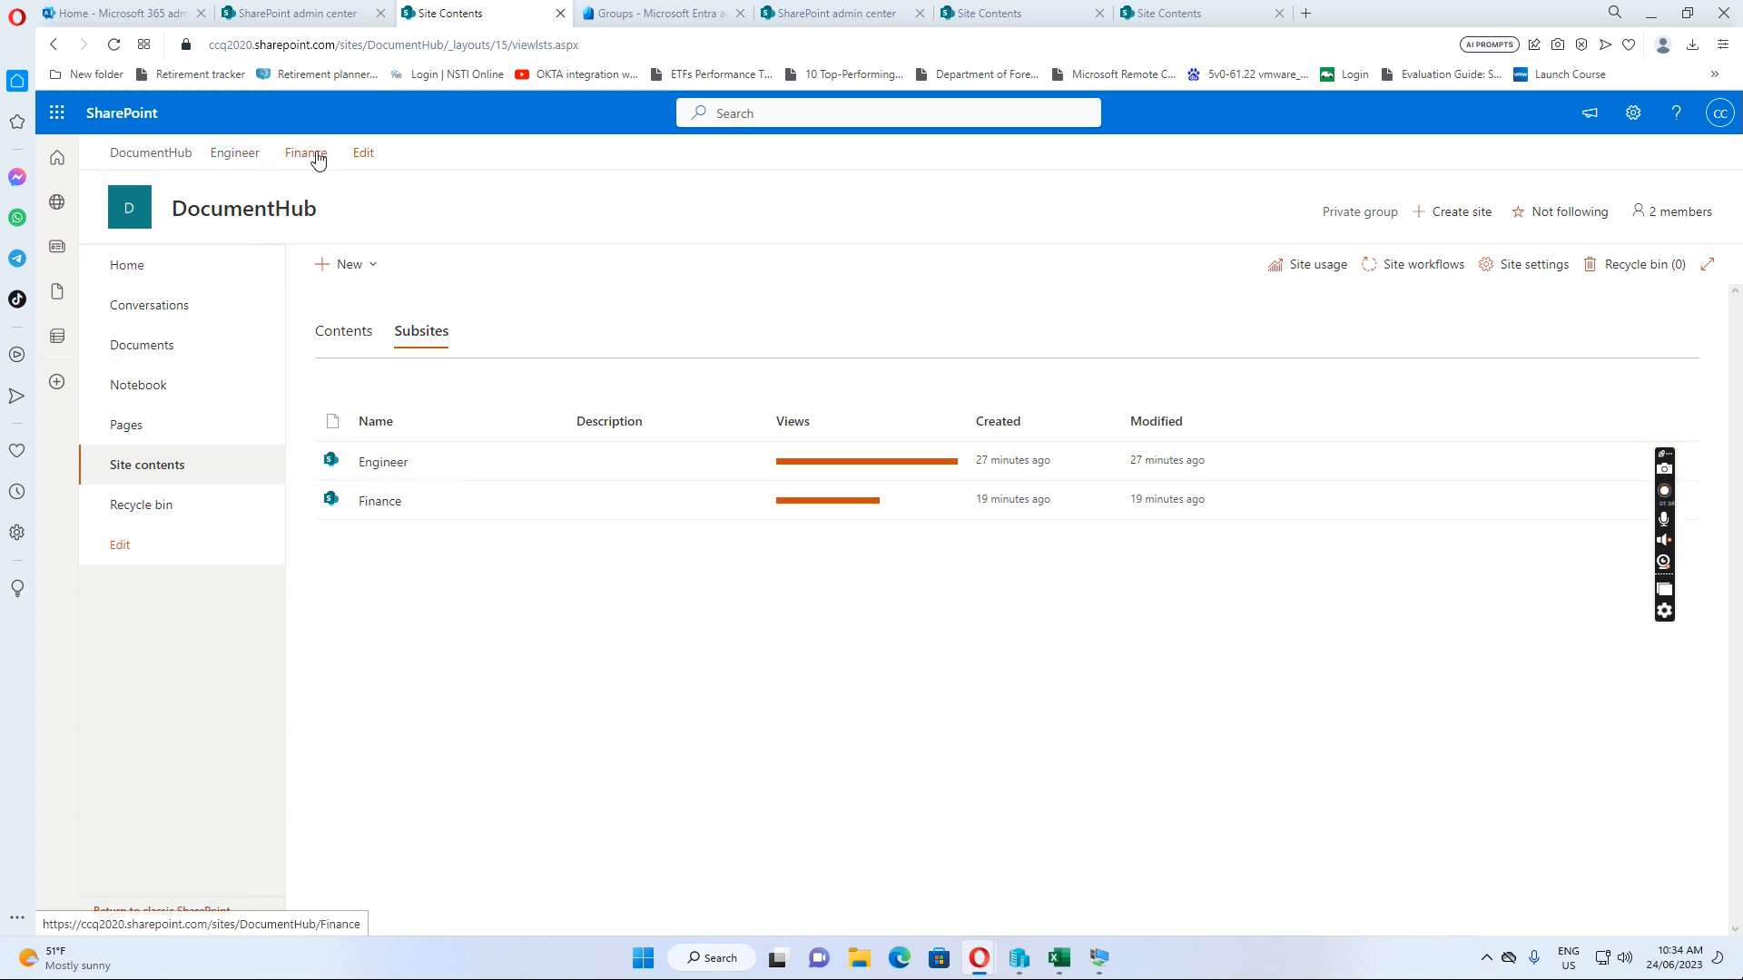
left_click(373, 266)
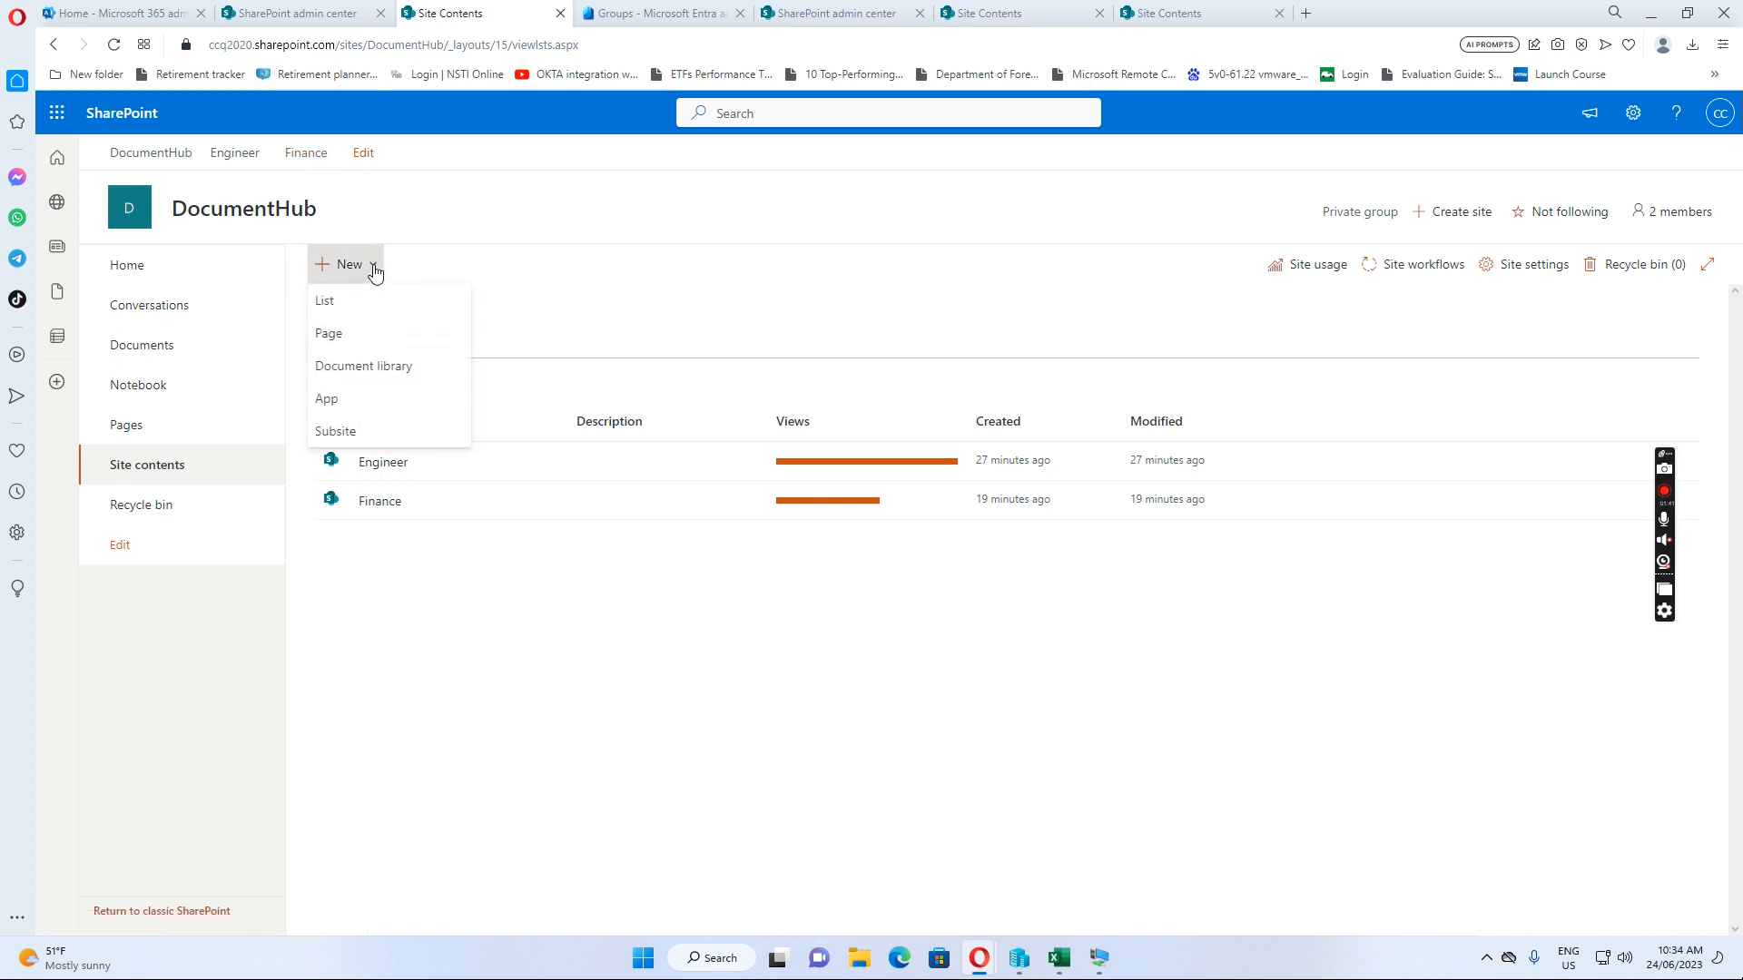
Create a subsite with title 'HR' and URL name 'HR', using unique permissions
left_click(350, 434)
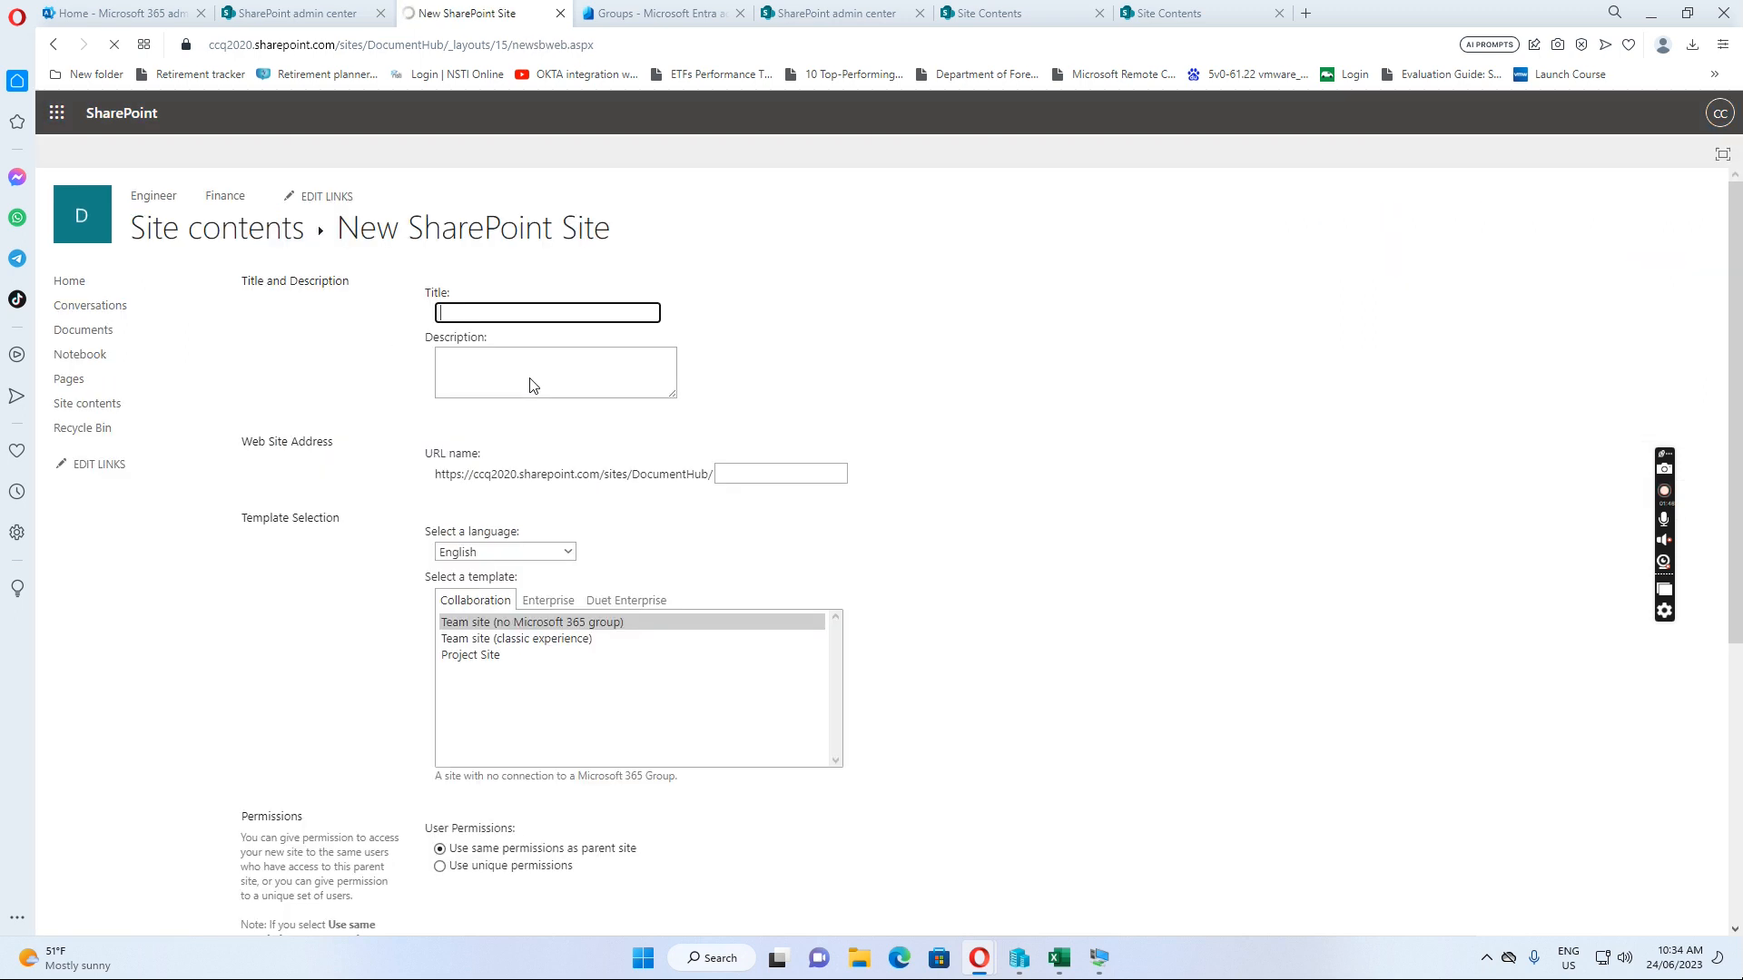
left_click(481, 313)
type("HR")
left_click(723, 474)
type("HR")
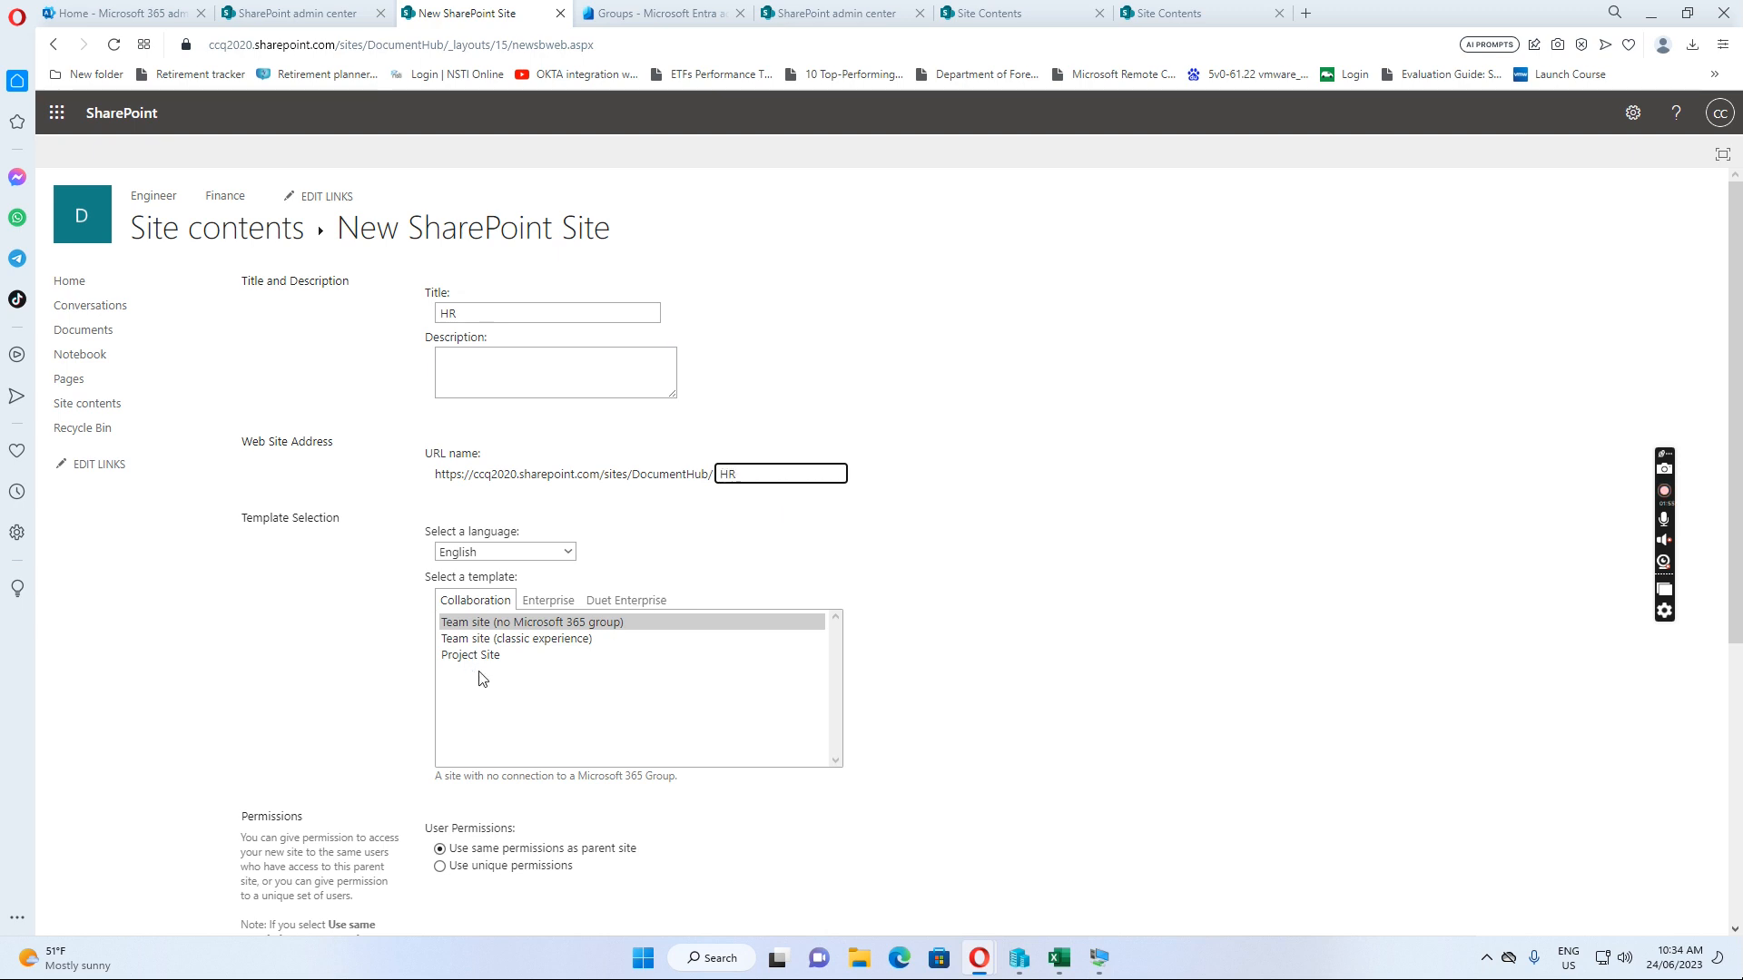
scroll(545, 658, "down", 2)
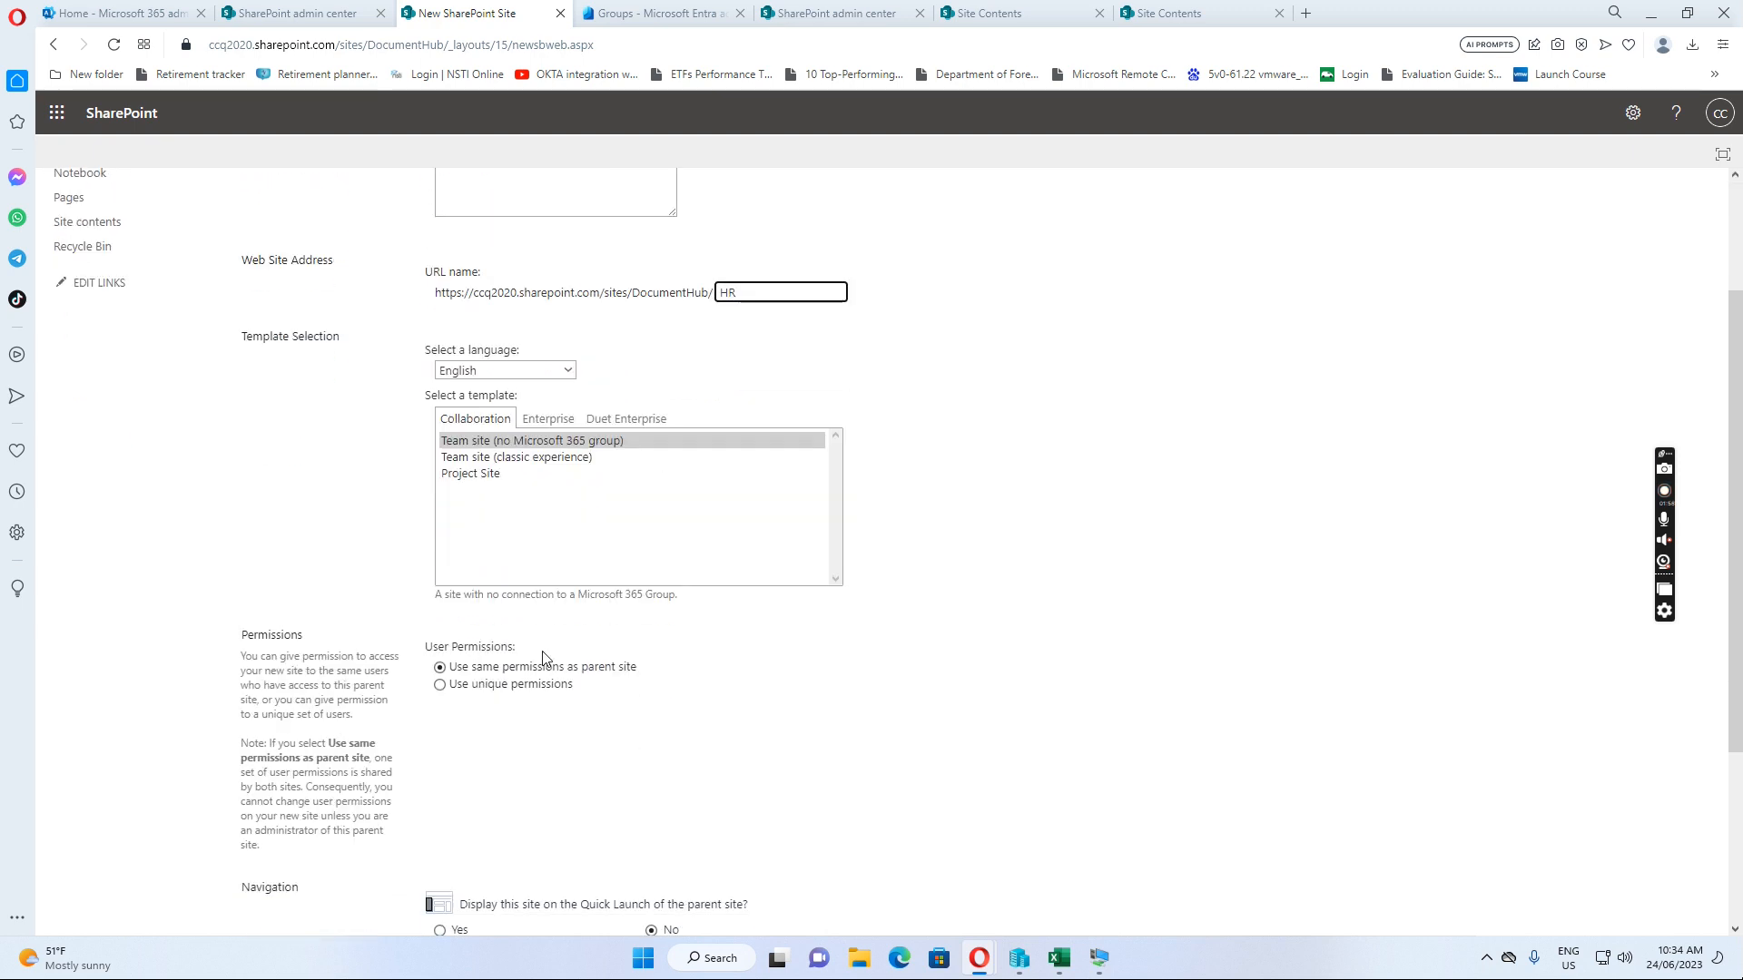
left_click(441, 687)
scroll(733, 702, "down", 3)
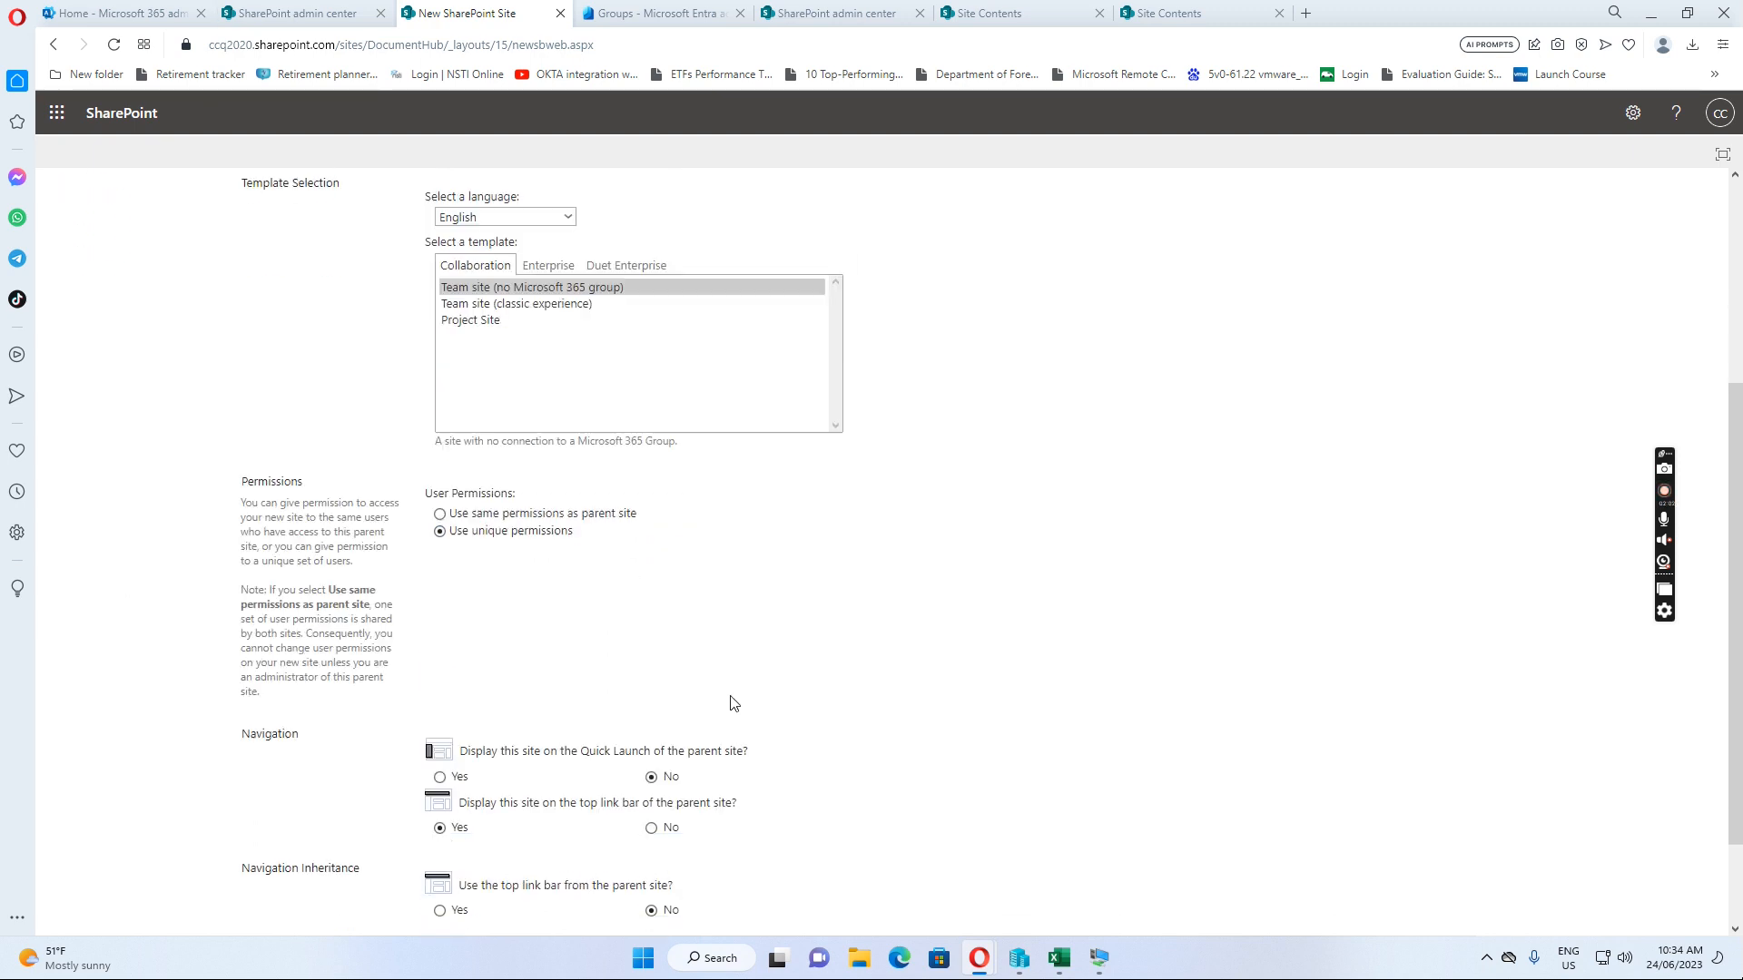
scroll(722, 671, "down", 1)
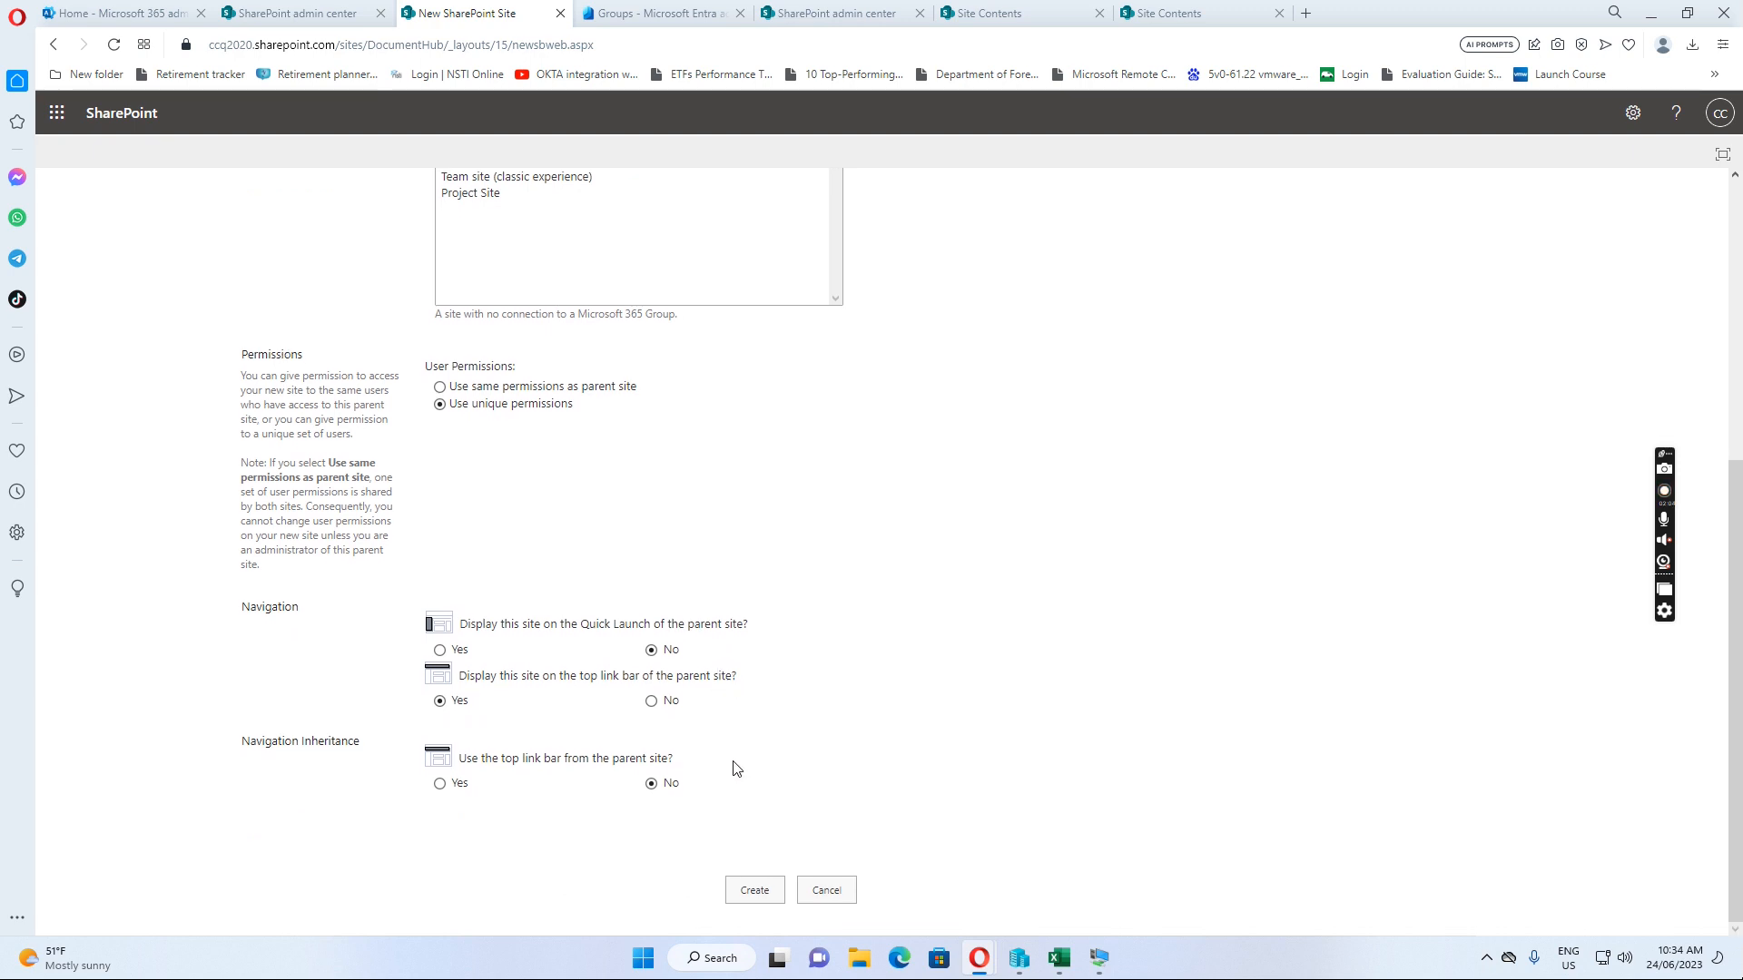
left_click(755, 892)
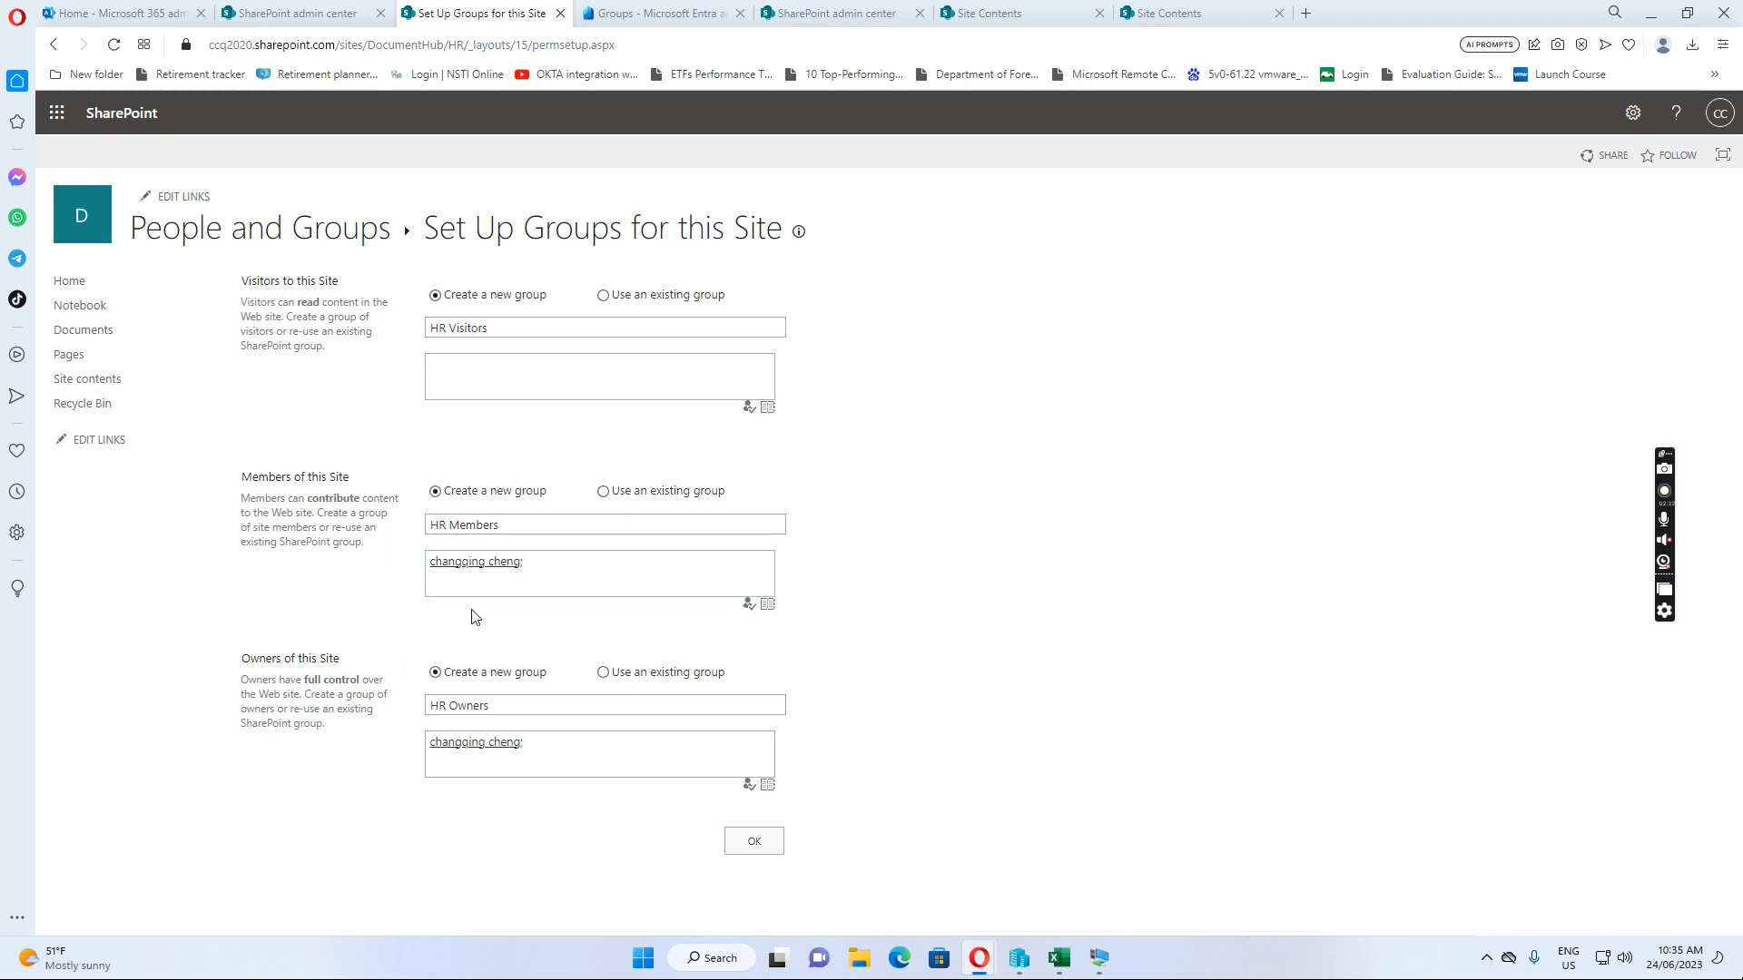
Add the SP HR user to HR Members, verify the names, and confirm the HR groups
left_click(571, 560)
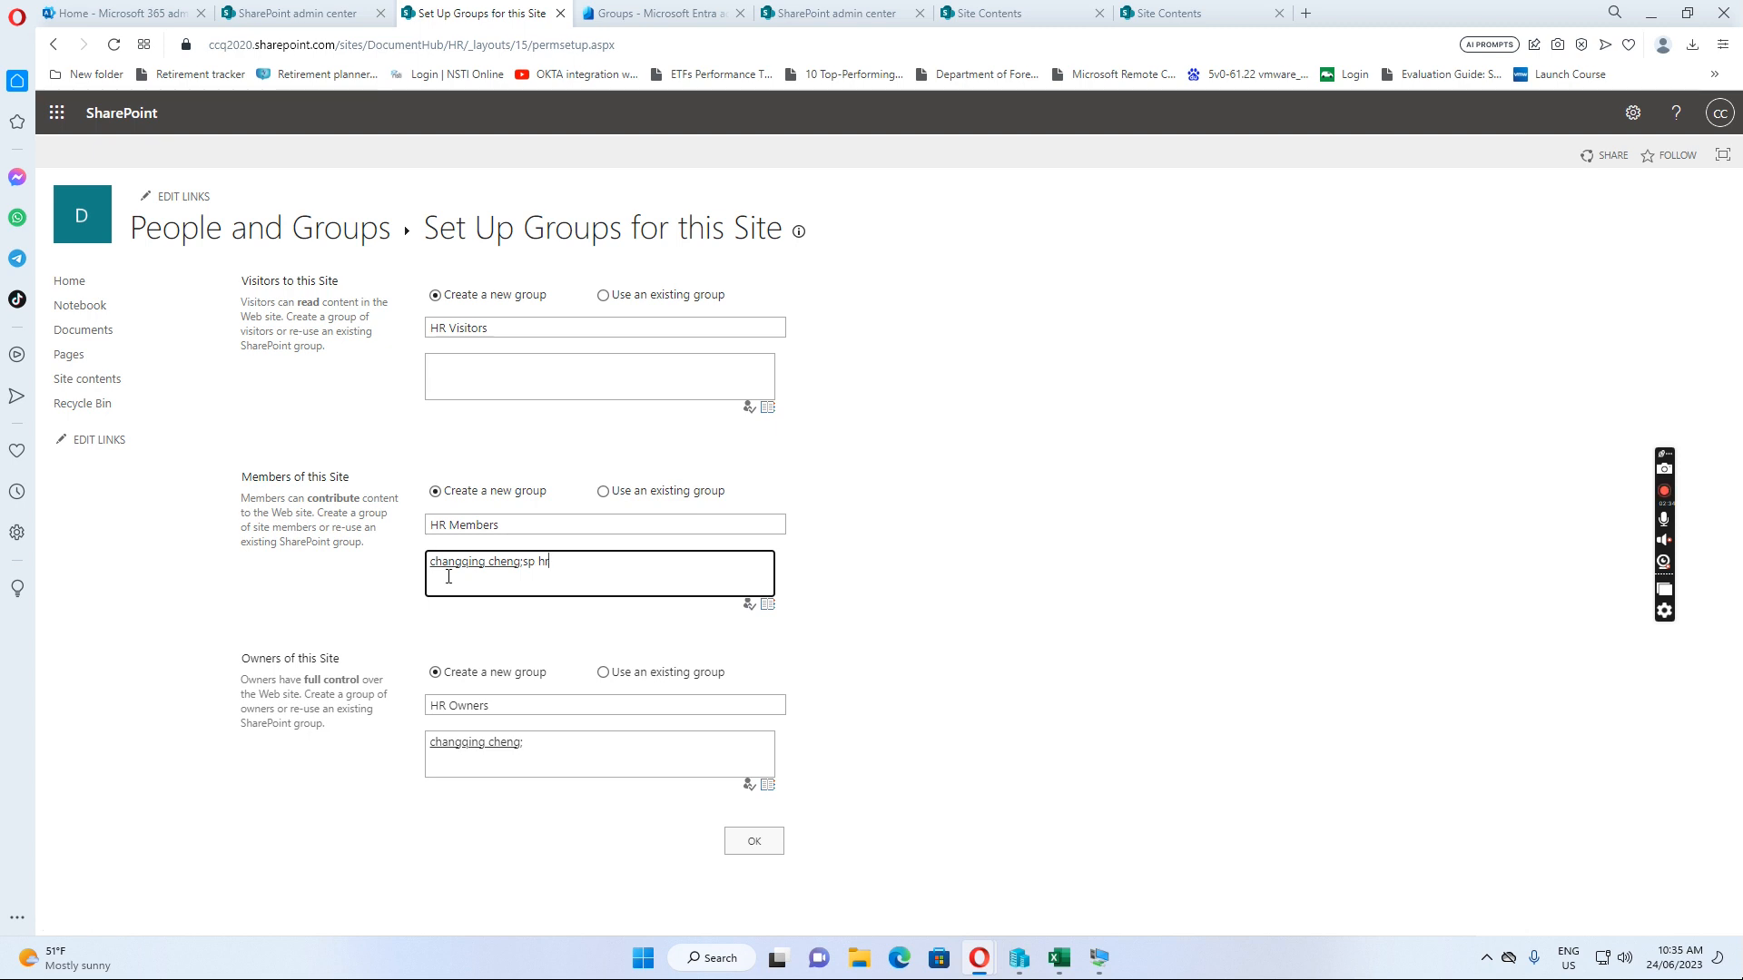
left_click(750, 605)
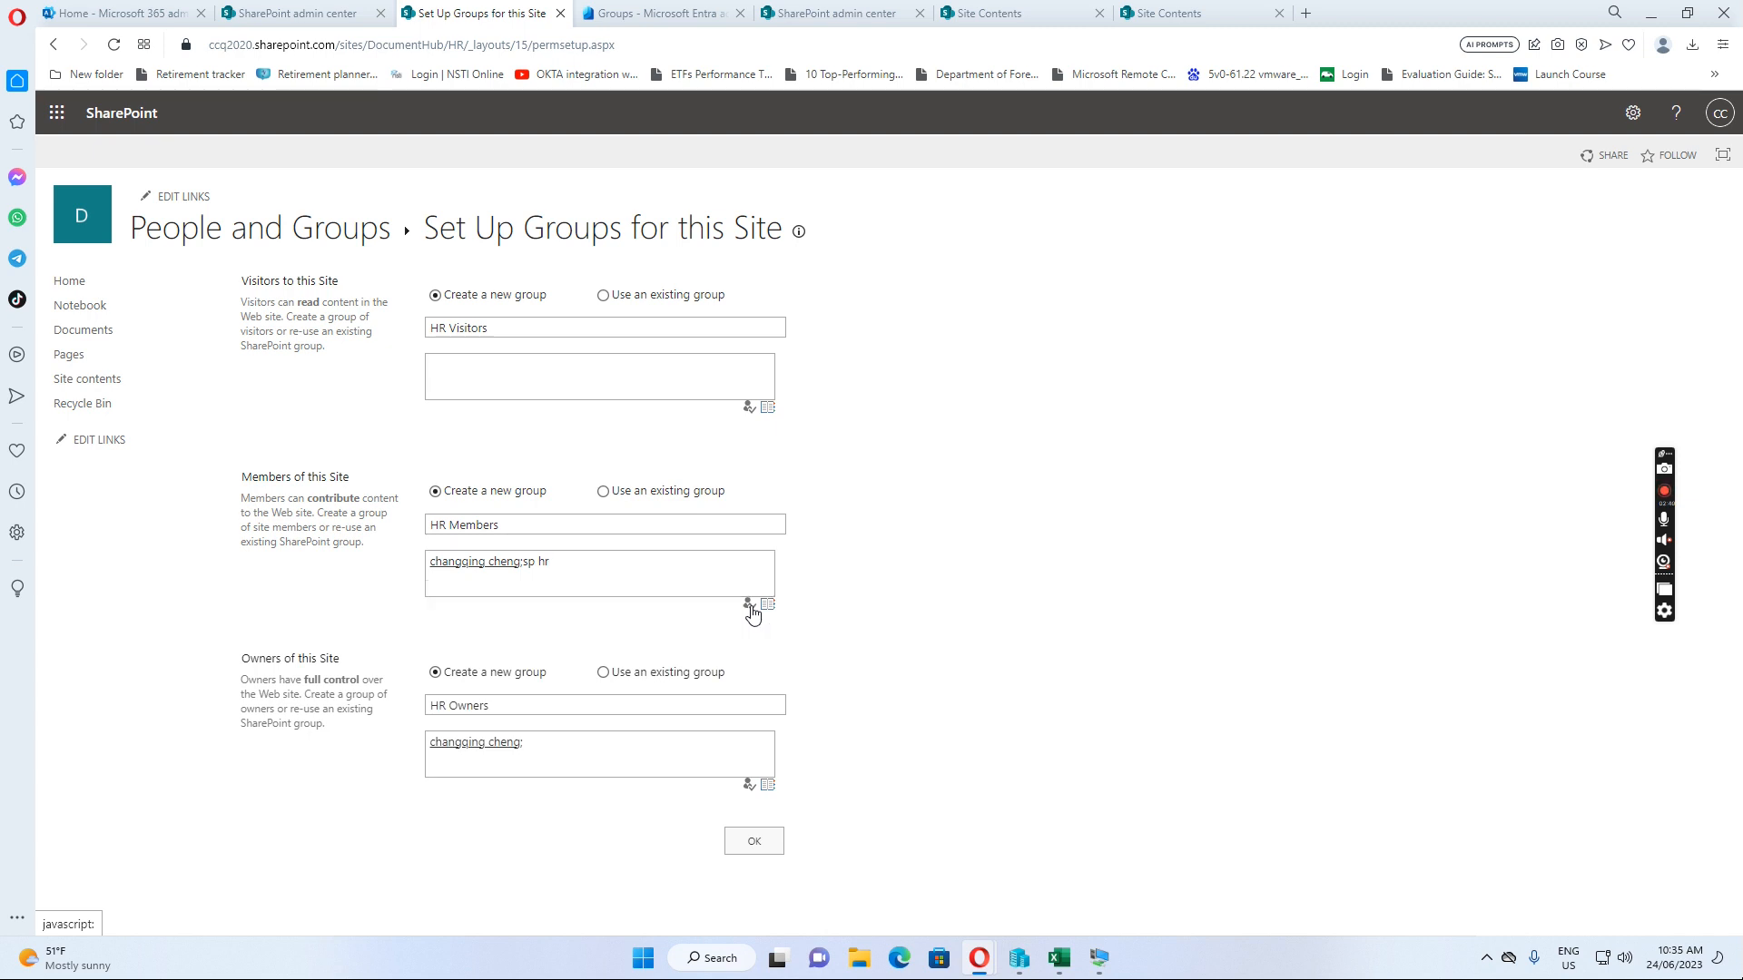
left_click(754, 844)
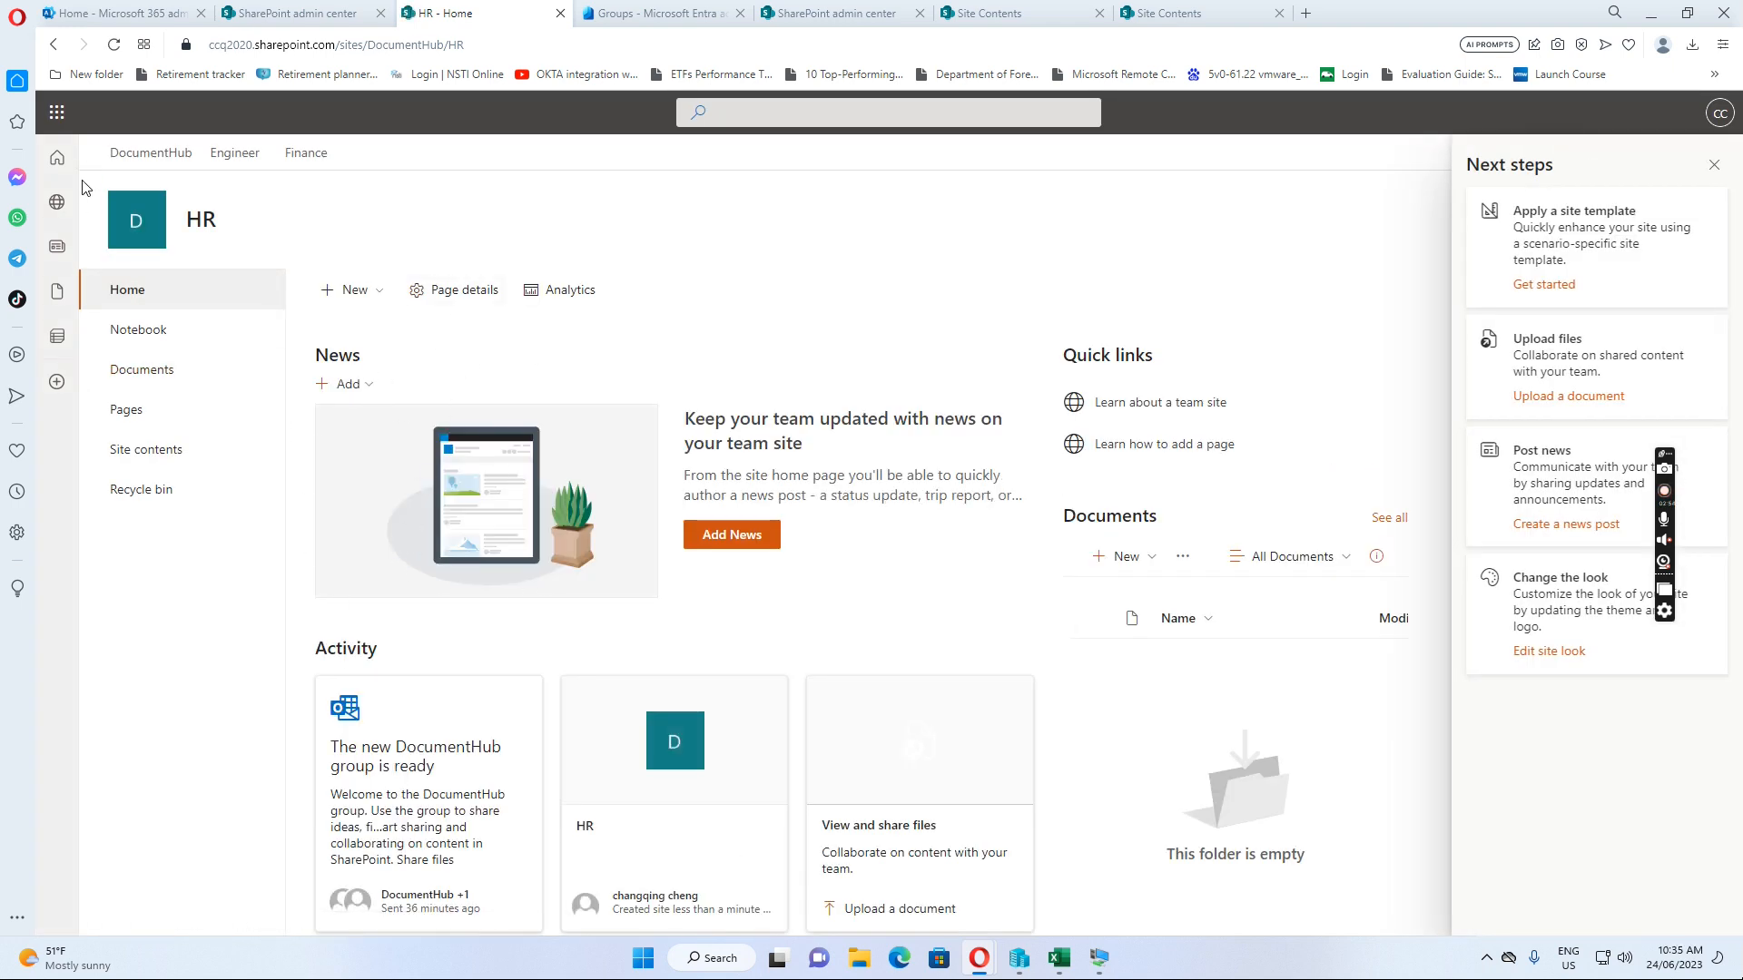
Go back to DocumentHub's Subsites list, now including HR, and bring up the New menu
left_click(141, 156)
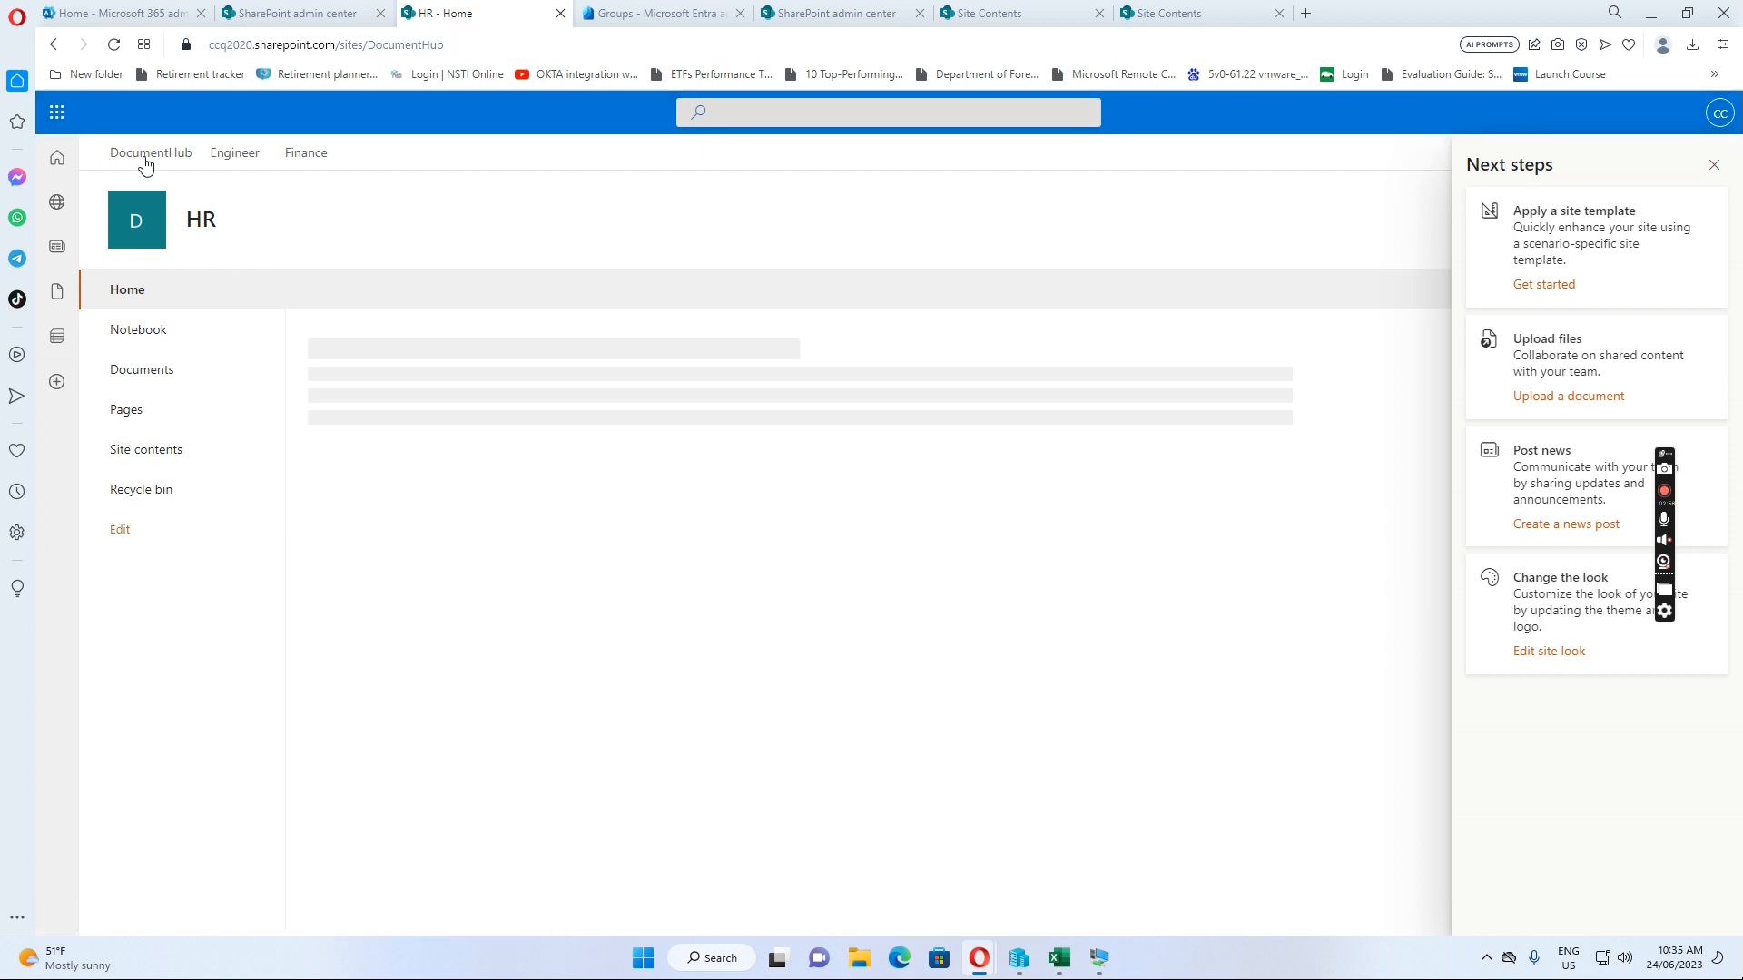
left_click(153, 470)
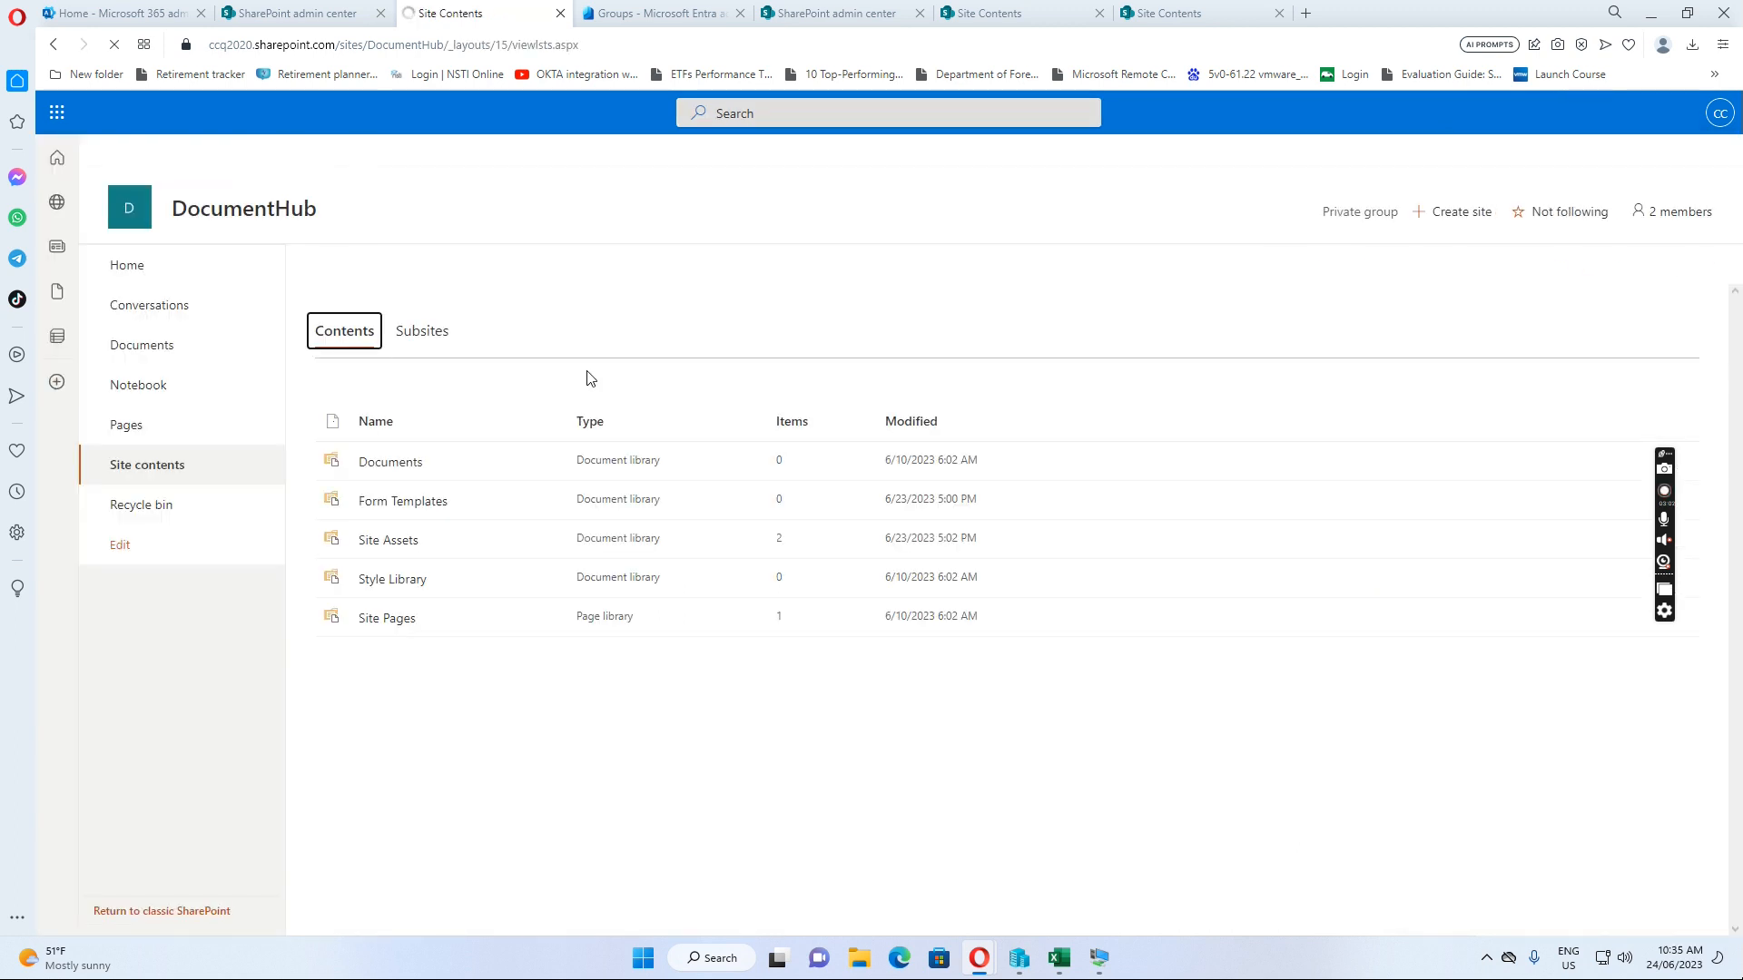
left_click(428, 334)
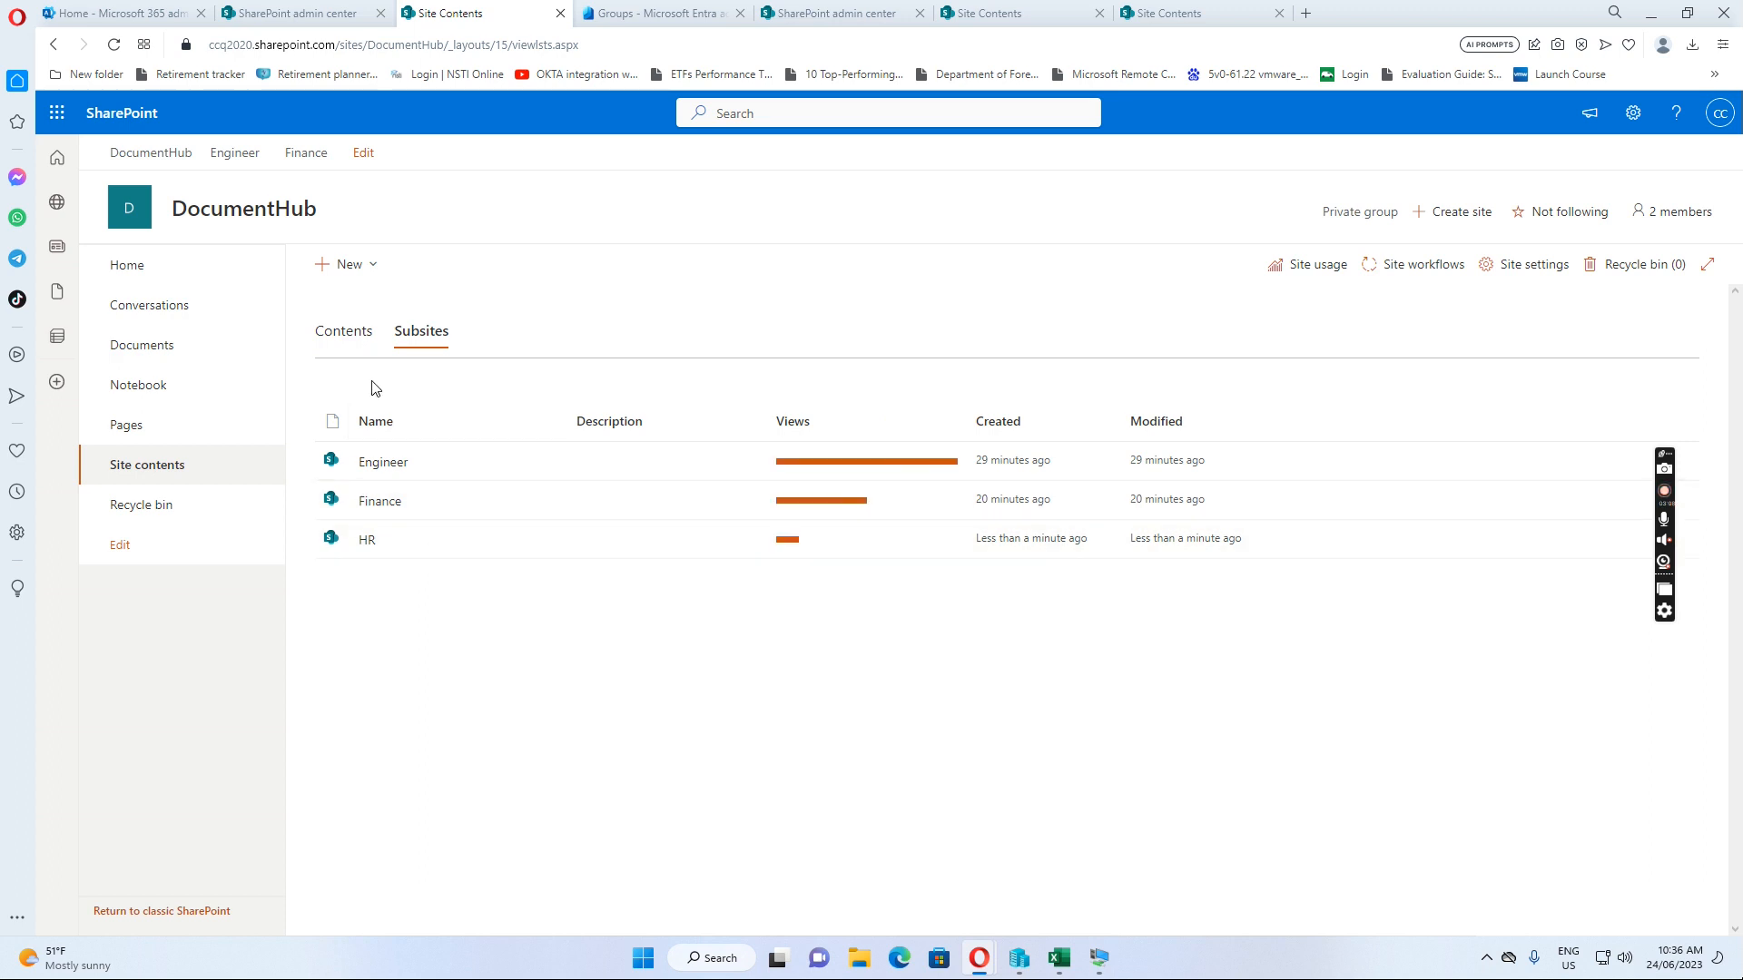
left_click(373, 270)
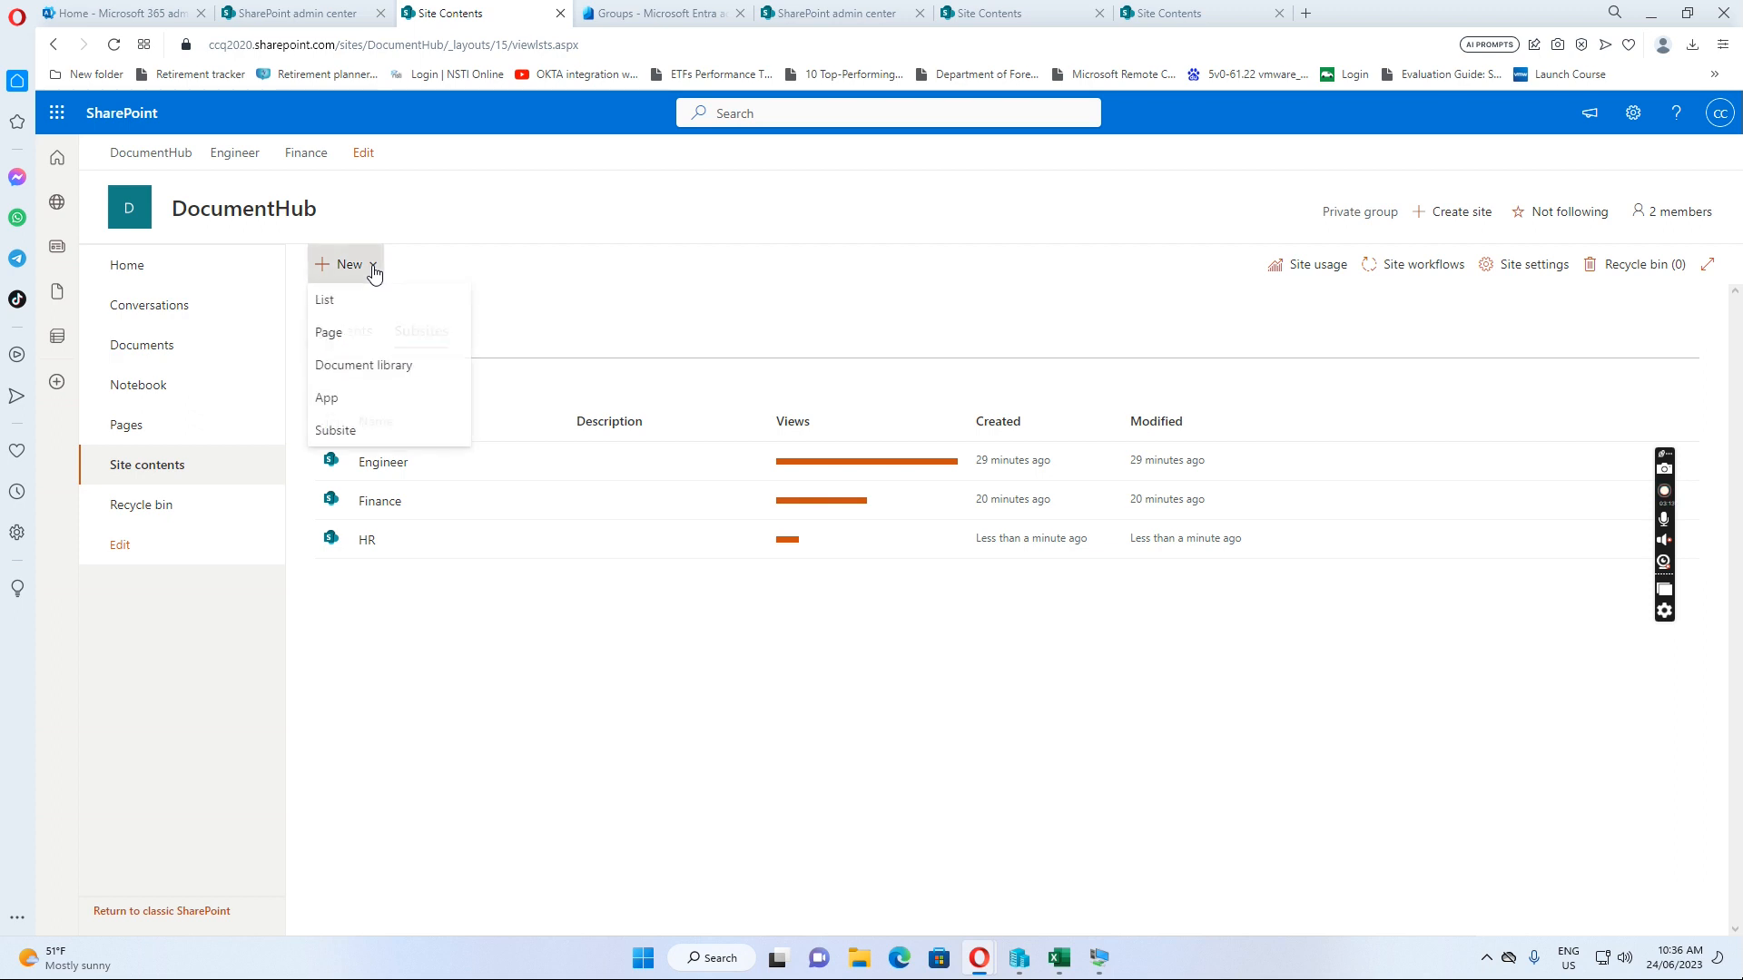
Create the Information subsite with URL name 'In', keeping the parent site's permissions
left_click(337, 433)
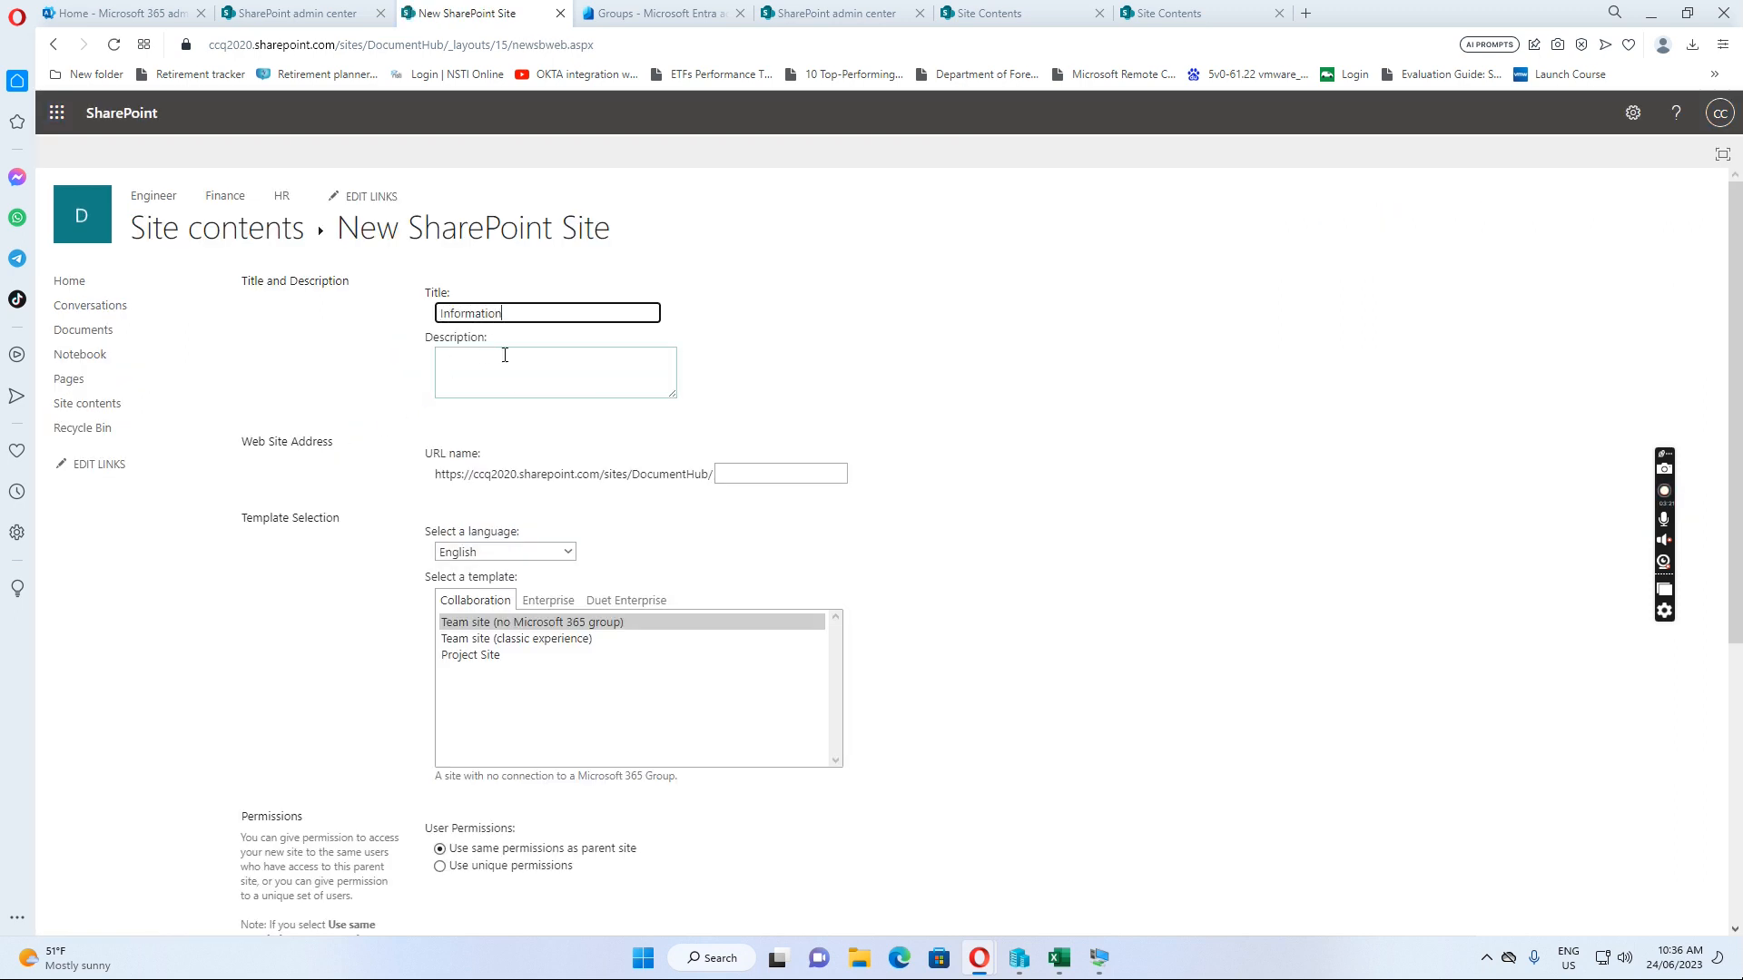
left_click(745, 480)
type("Information")
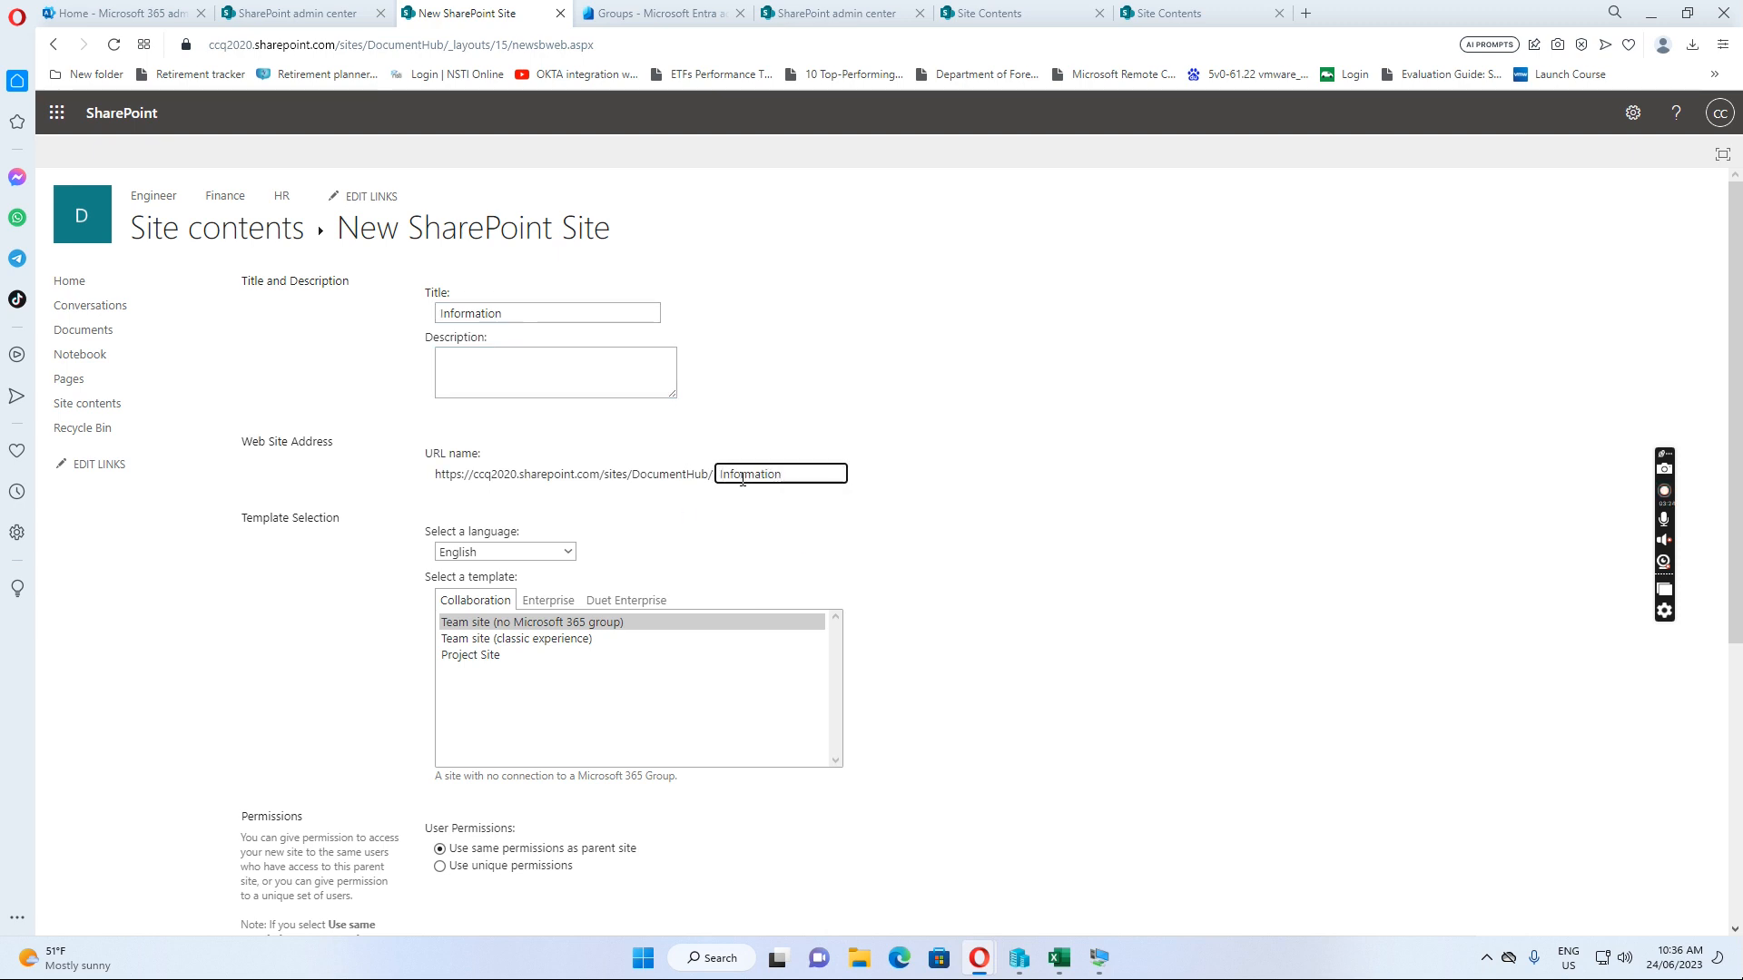
scroll(635, 613, "down", 3)
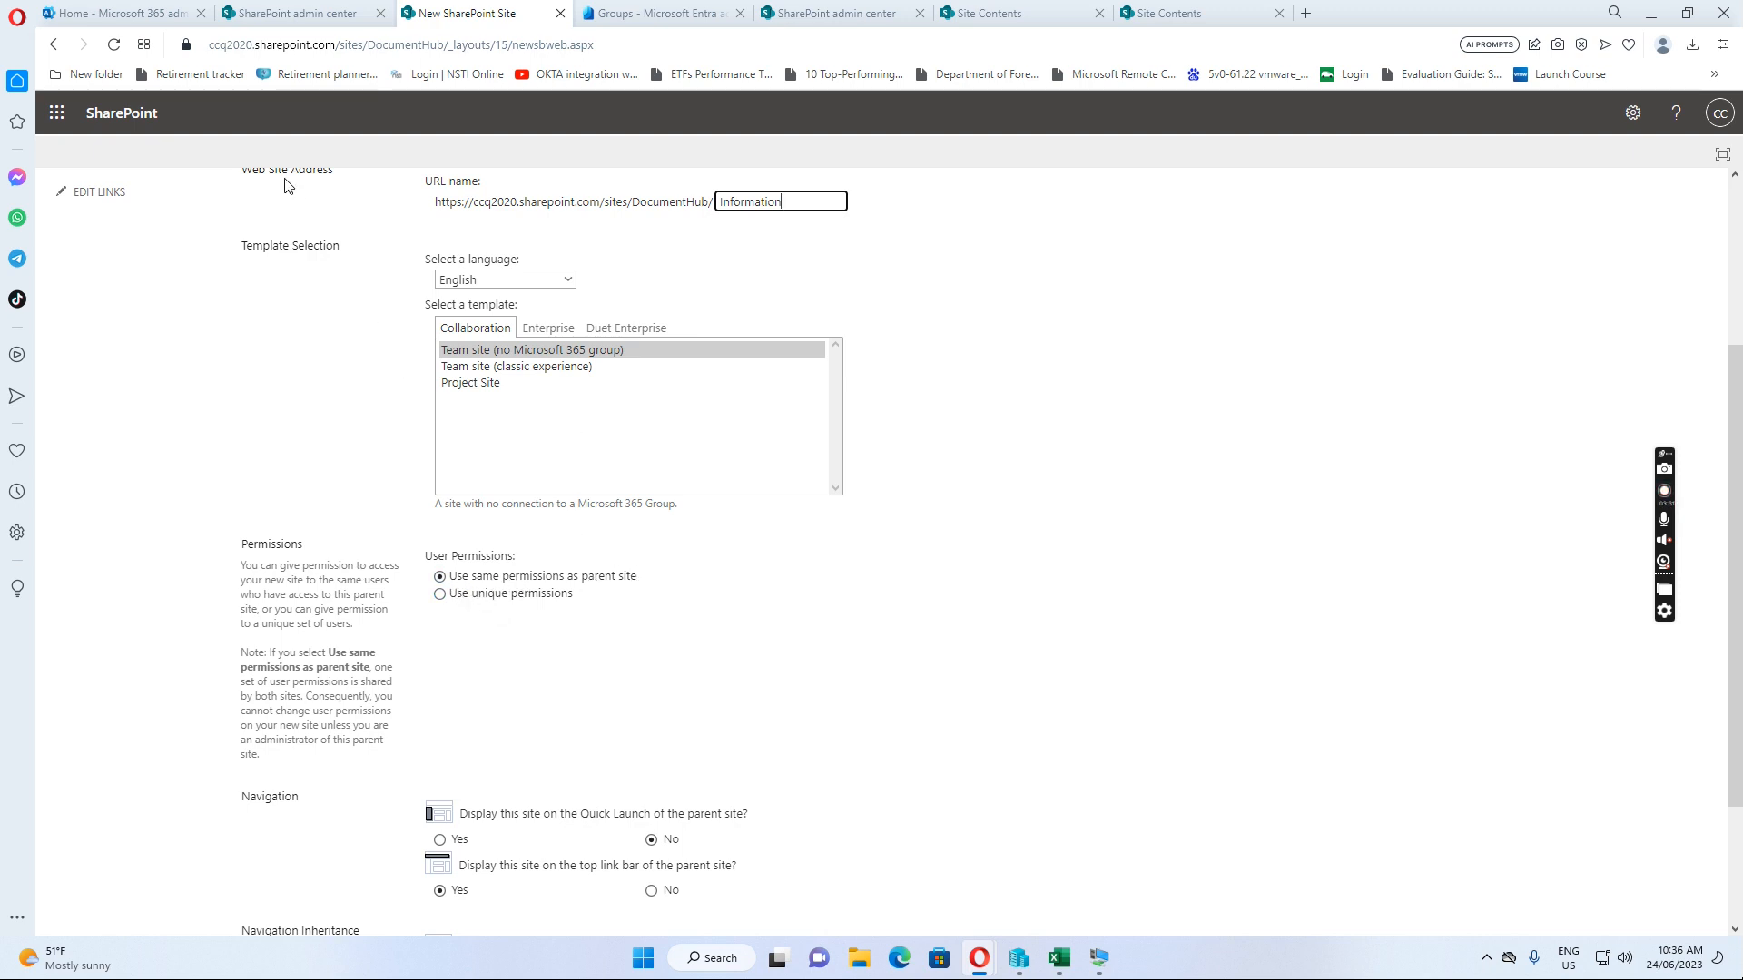
scroll(1119, 672, "down", 2)
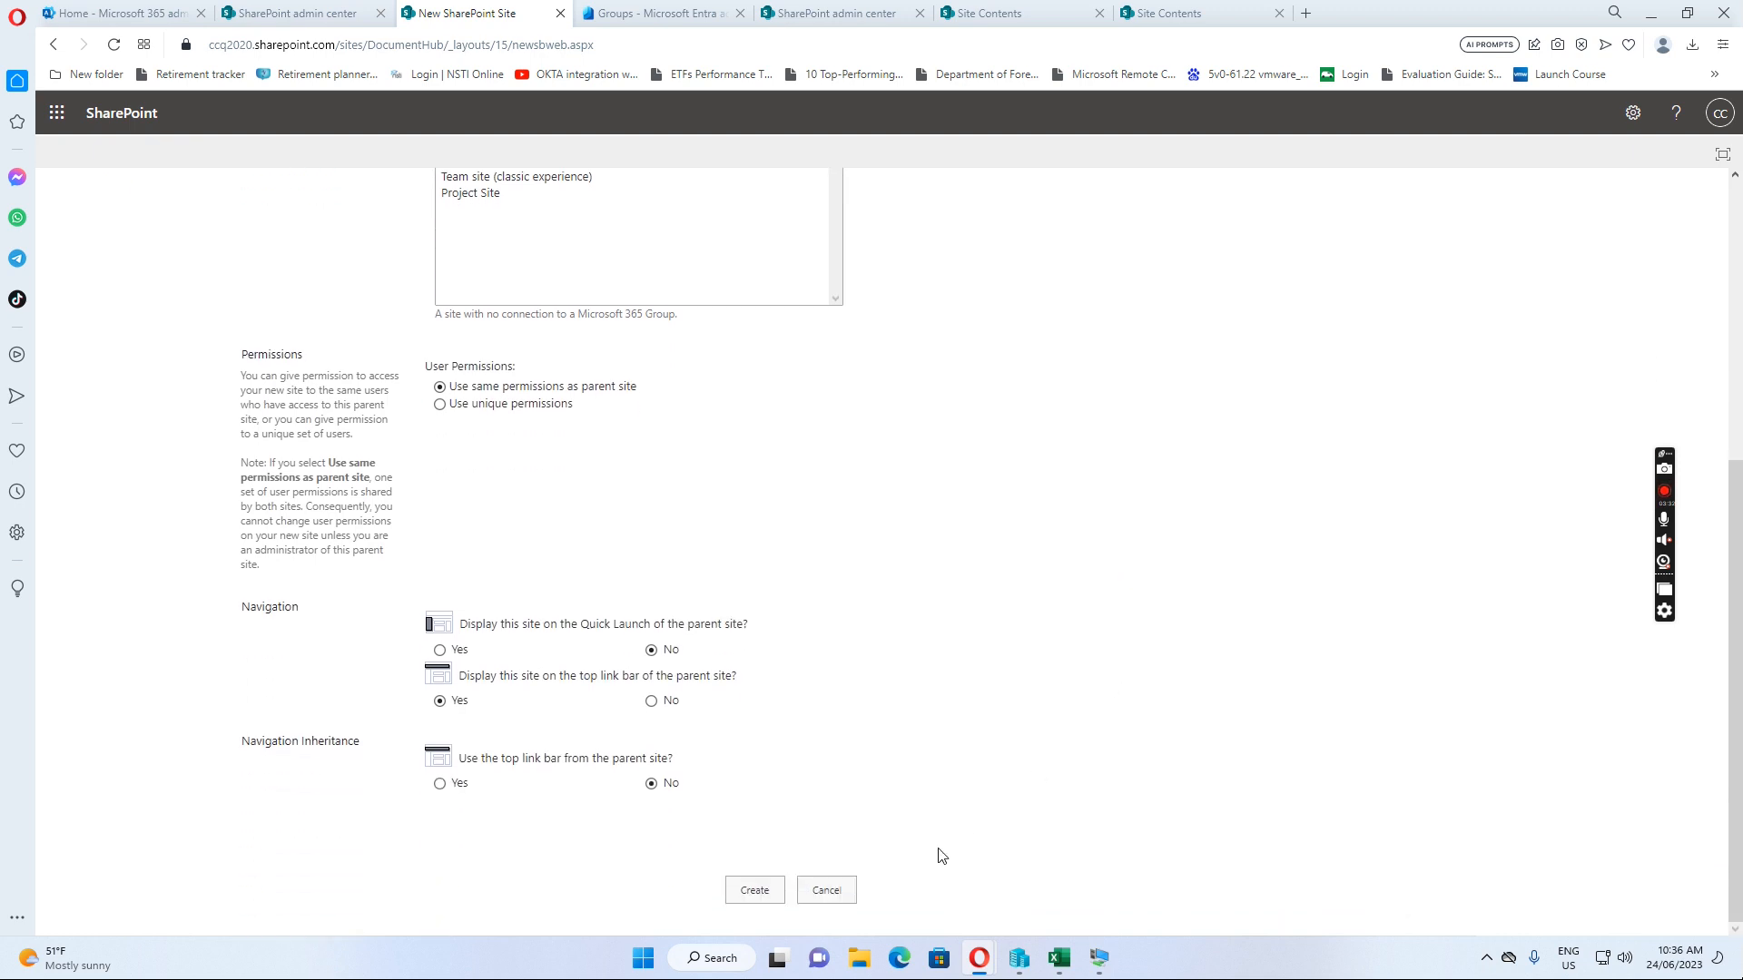
left_click(759, 897)
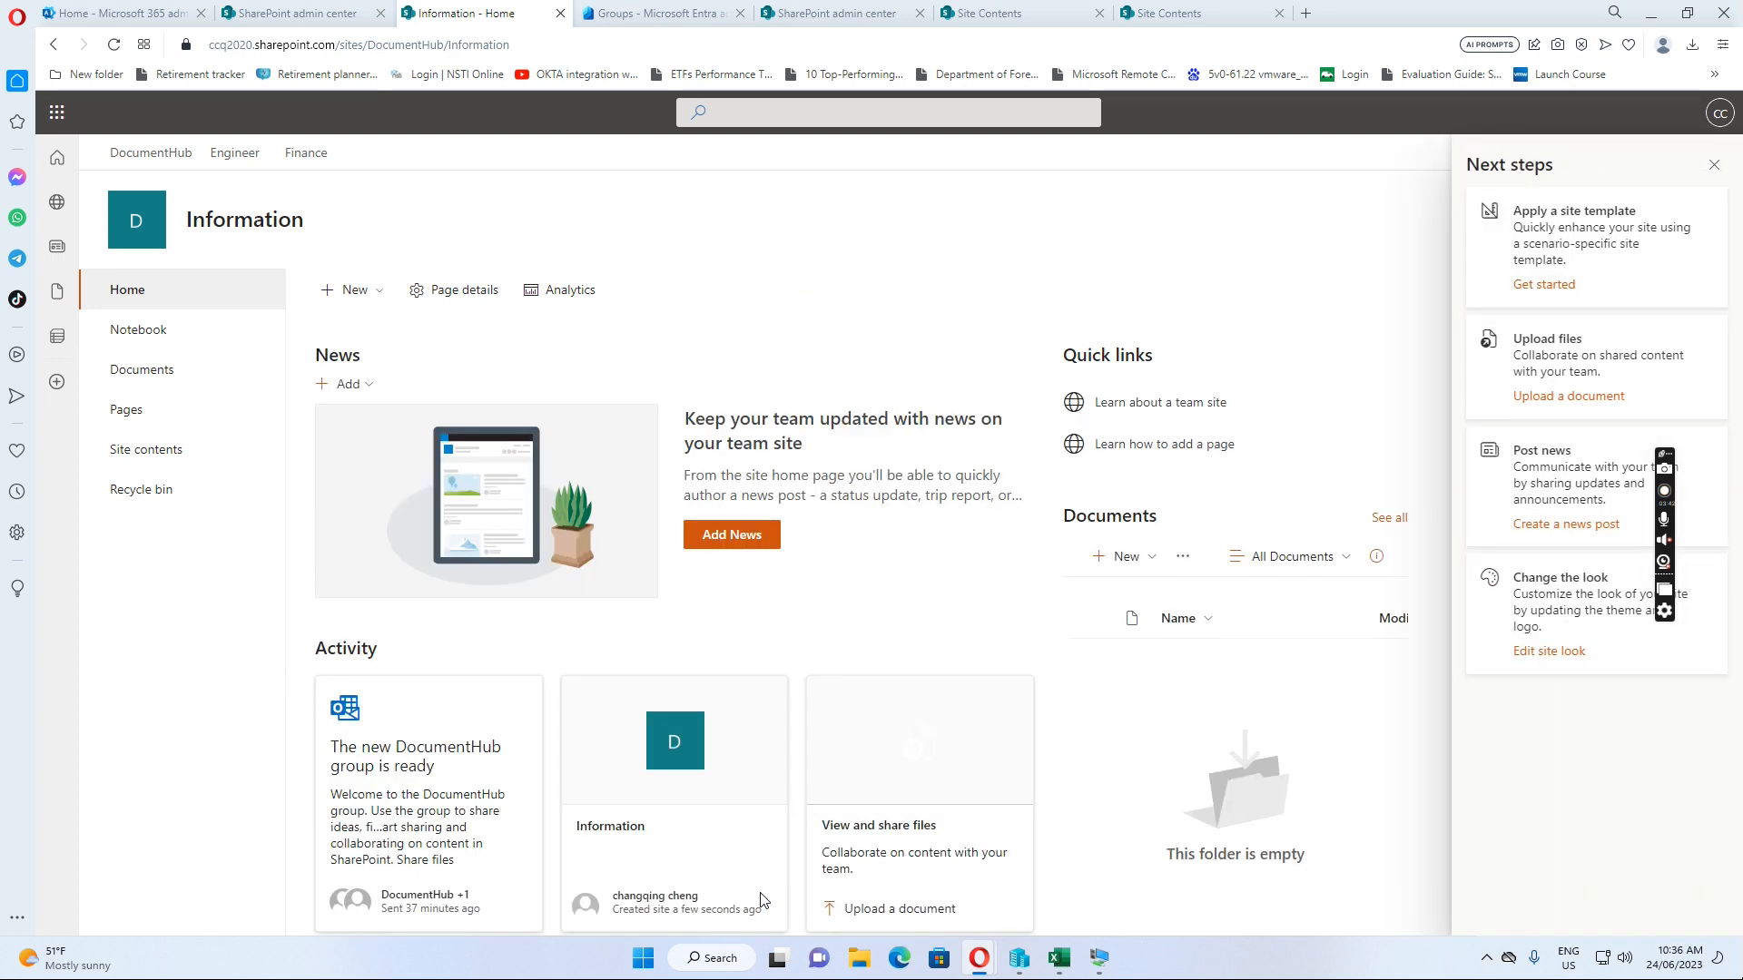
Check DocumentHub's Subsites list shows Engineer, Finance, HR and Information, then go back home
left_click(141, 162)
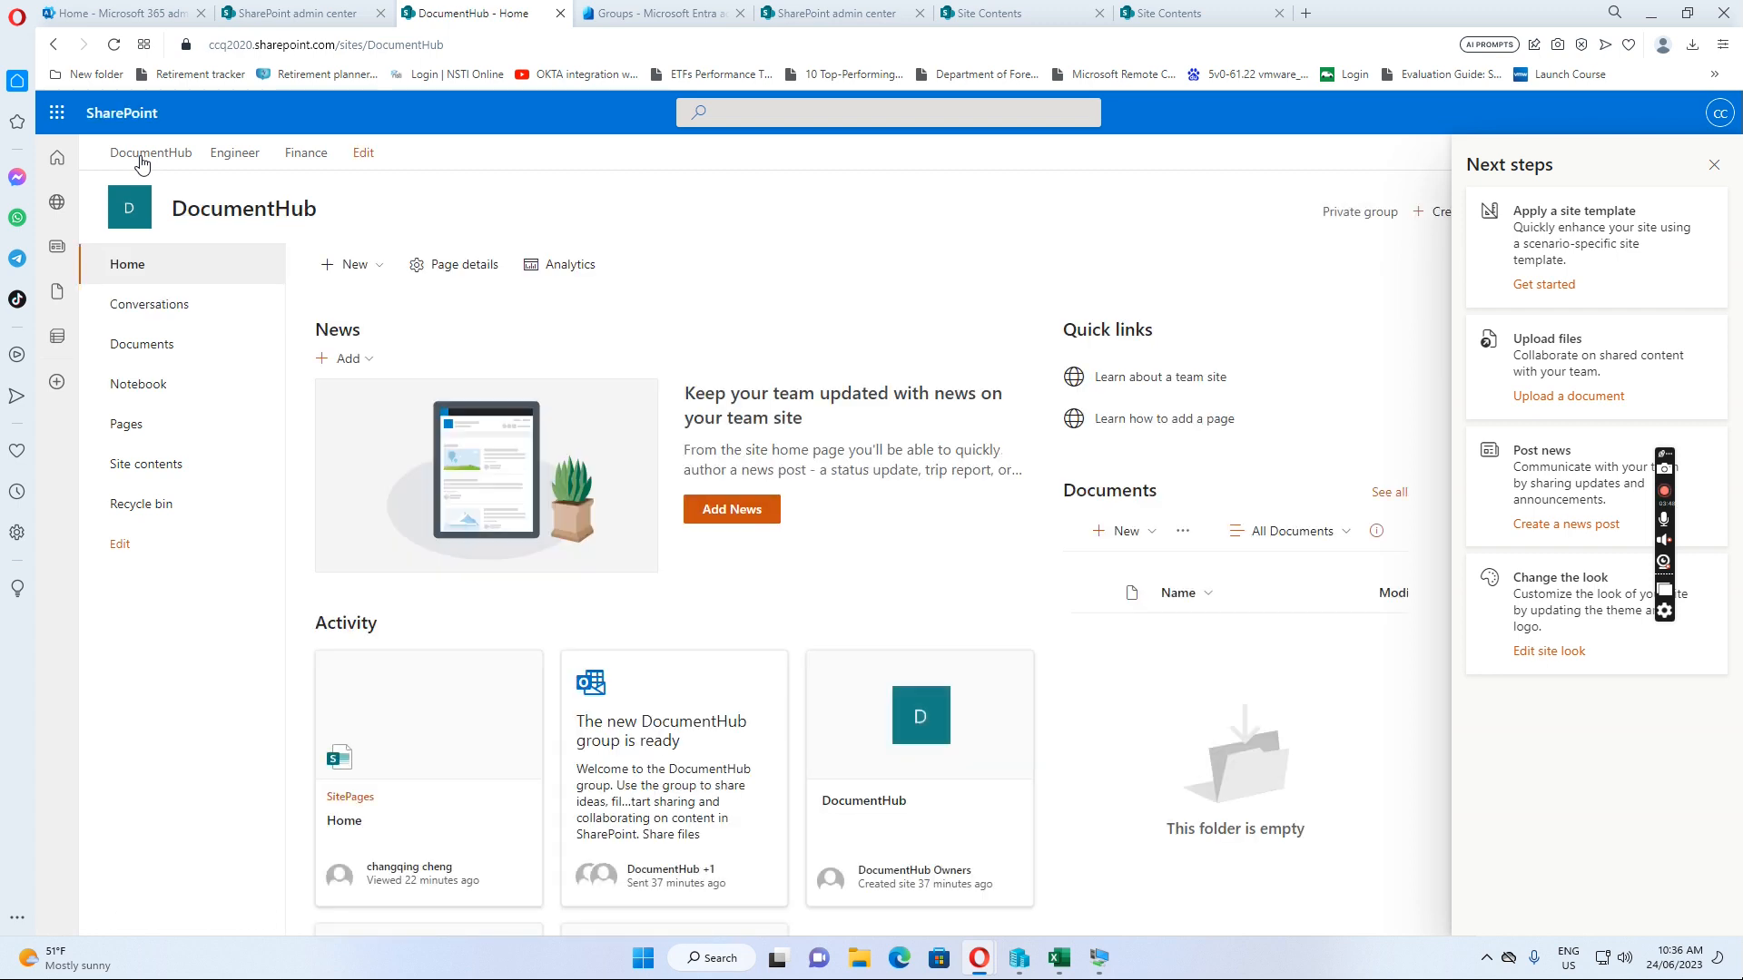
left_click(162, 476)
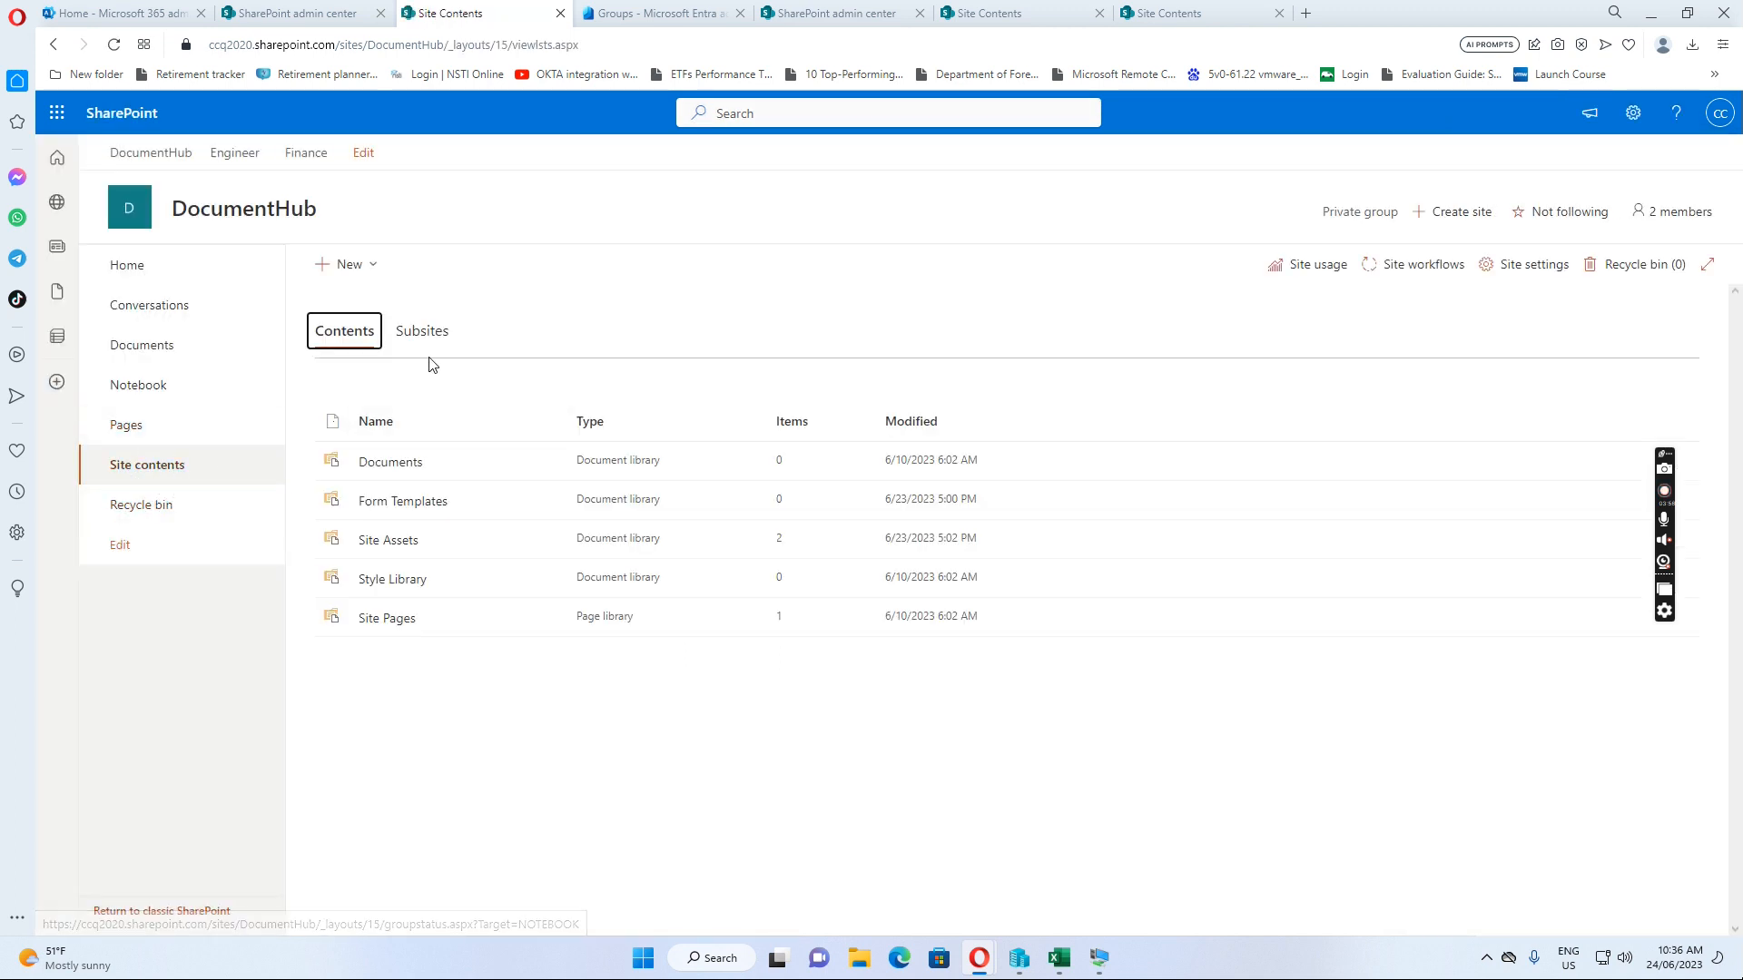
left_click(441, 337)
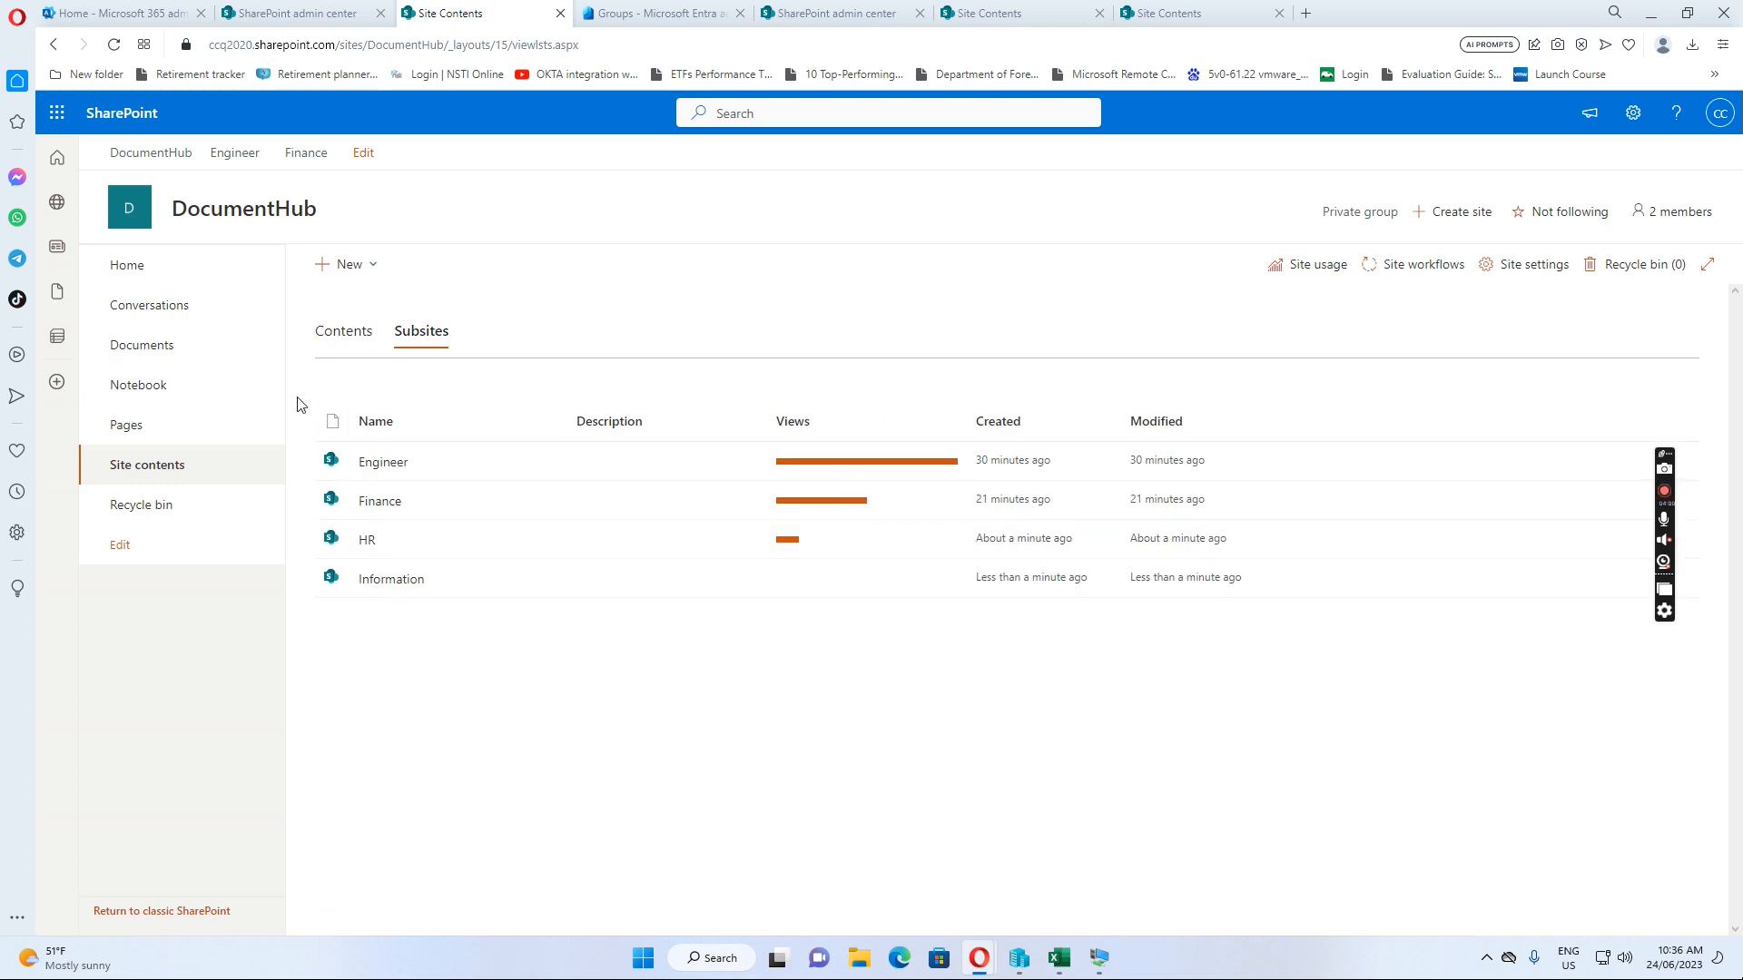
left_click(148, 165)
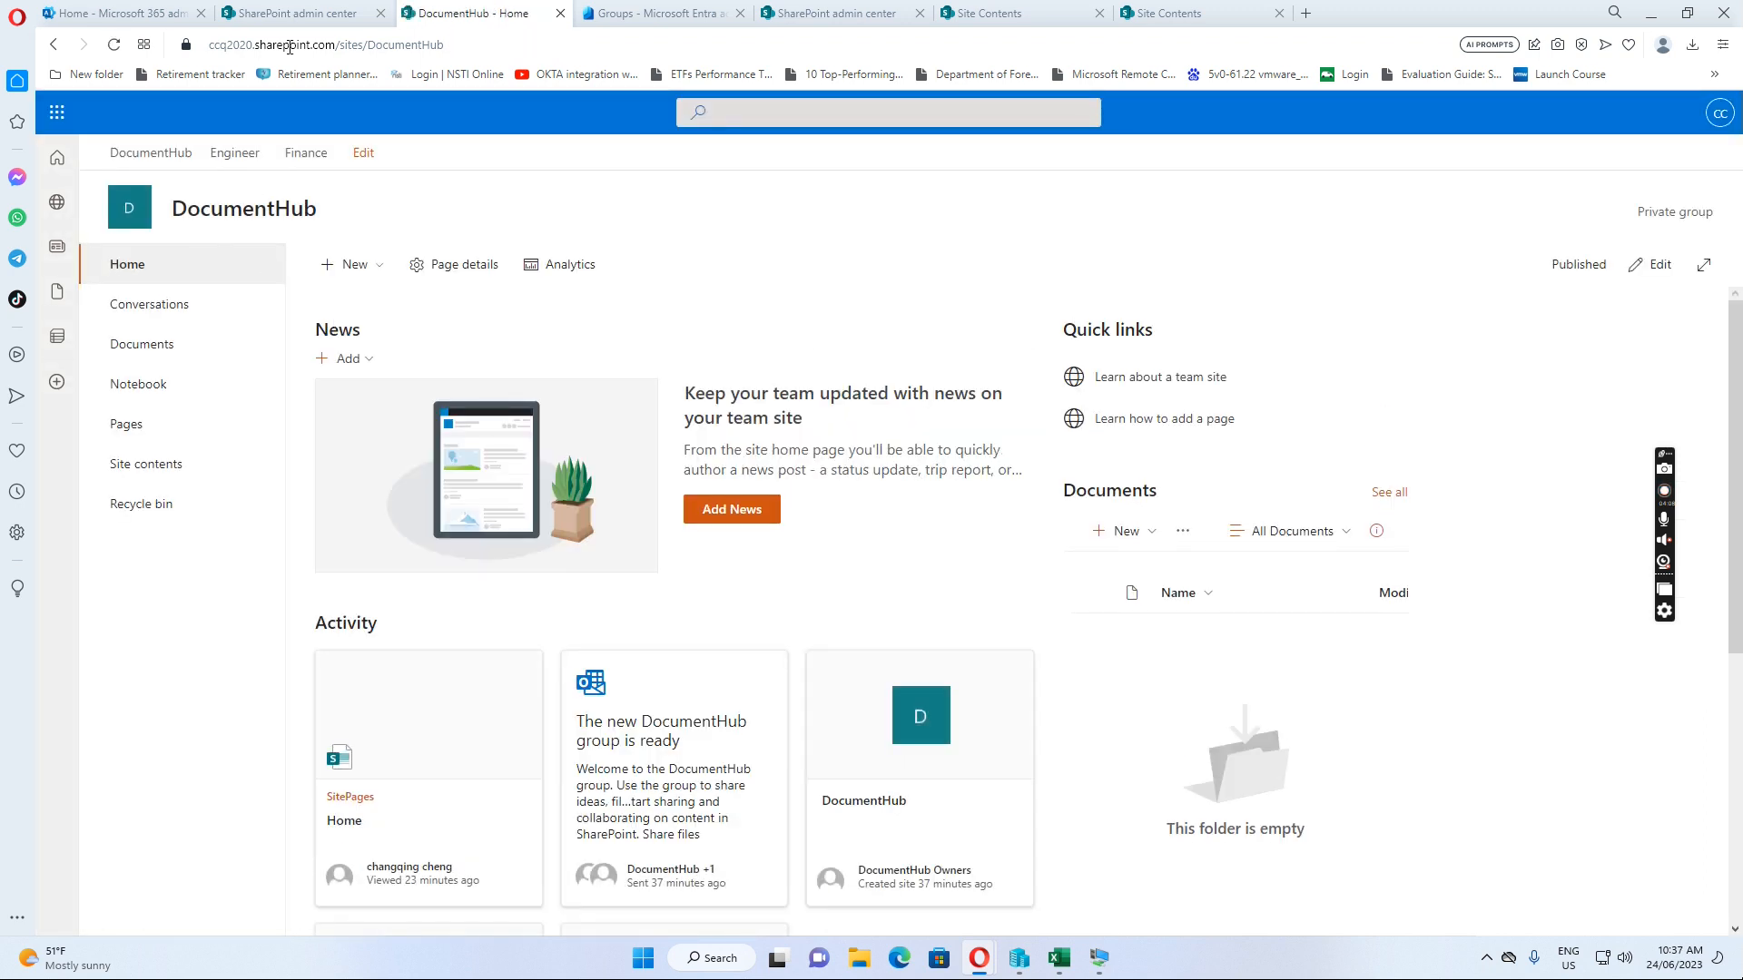
left_click(99, 18)
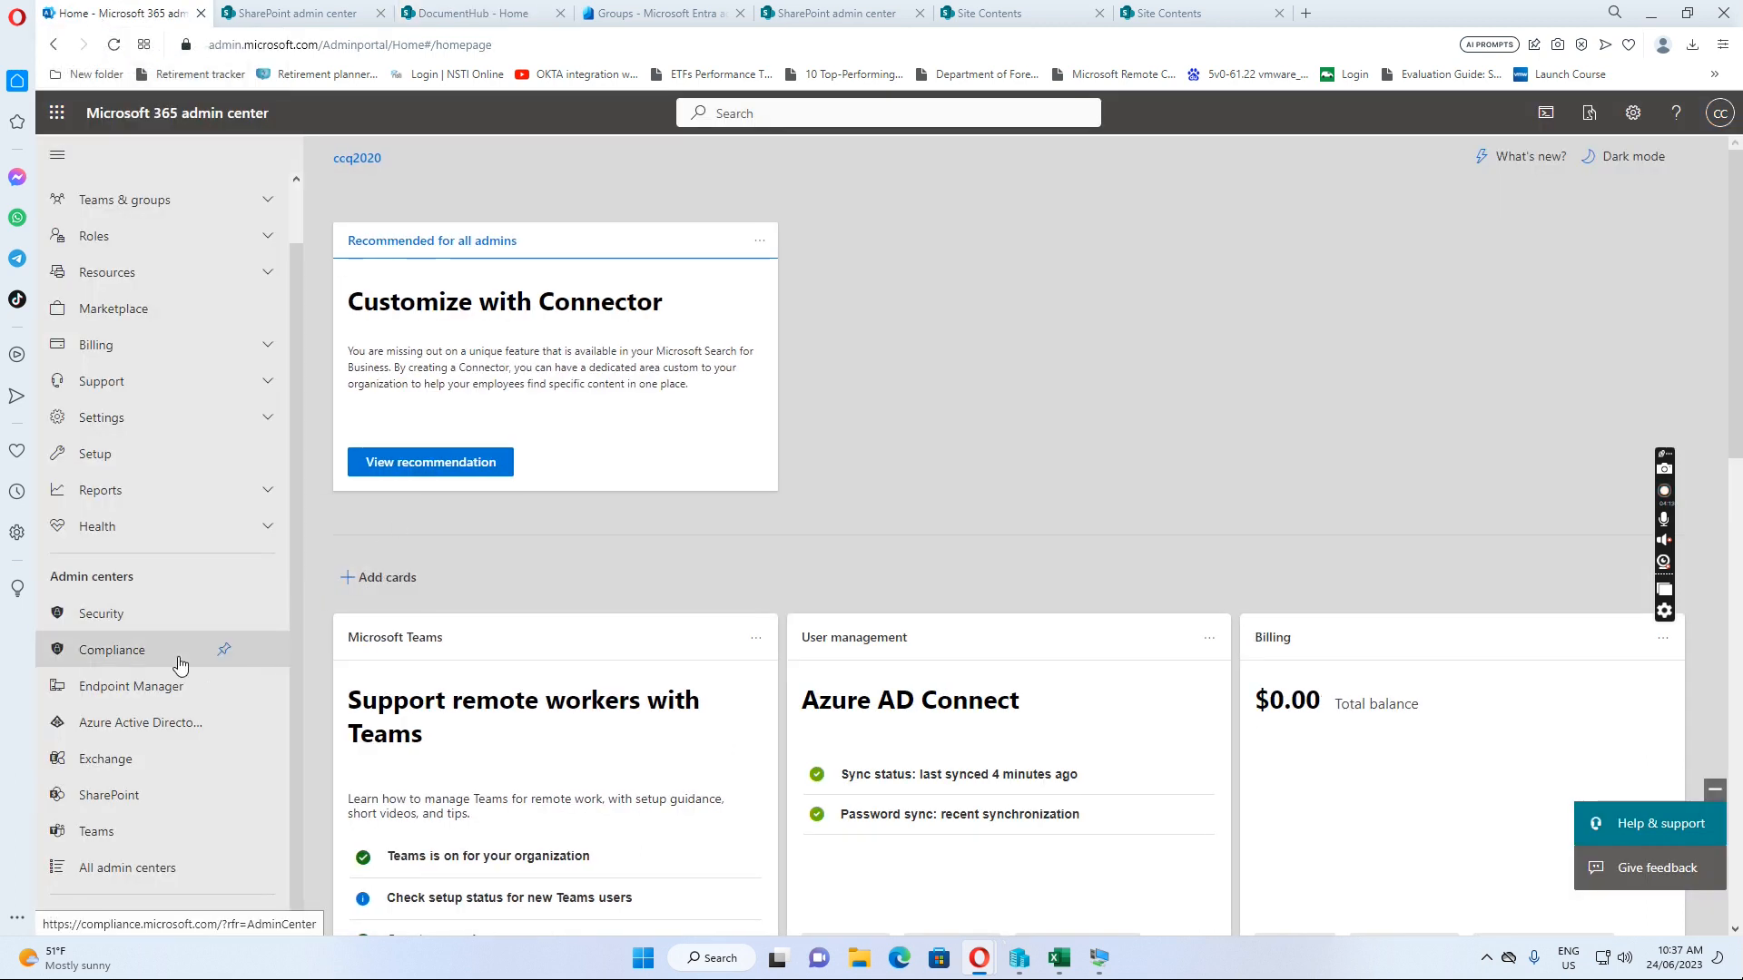
Open the Azure Active Directory admin center and show All groups, listing 17 groups
left_click(139, 731)
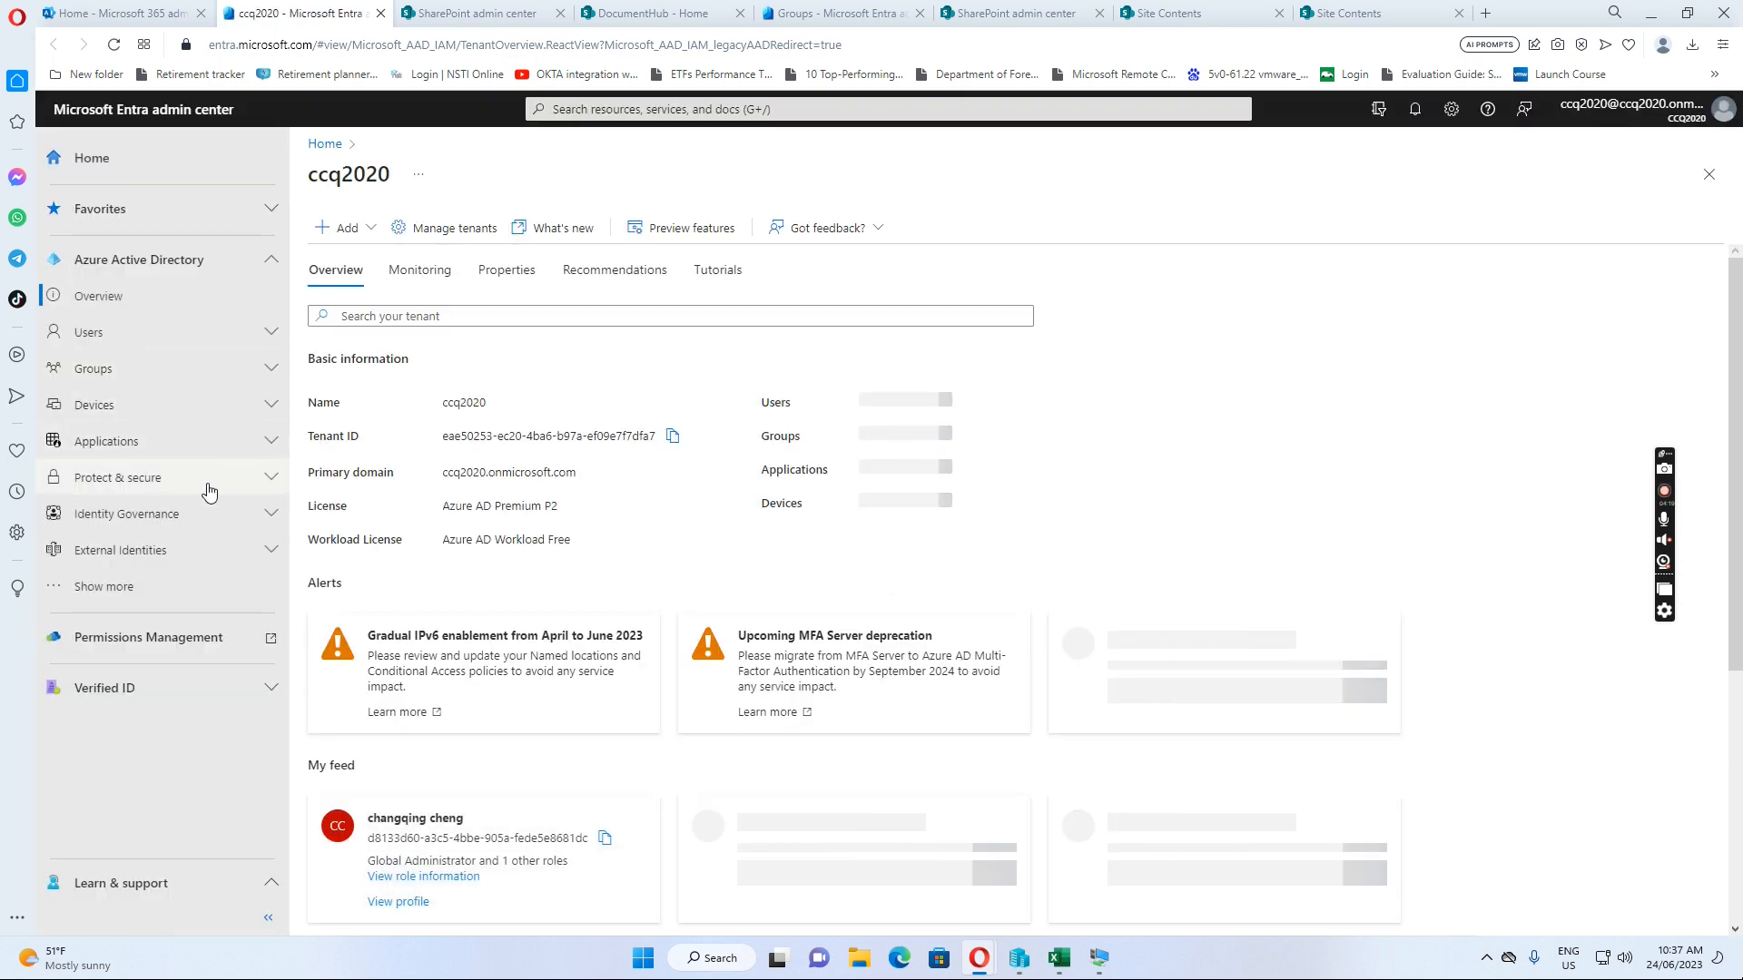
left_click(119, 372)
left_click(118, 414)
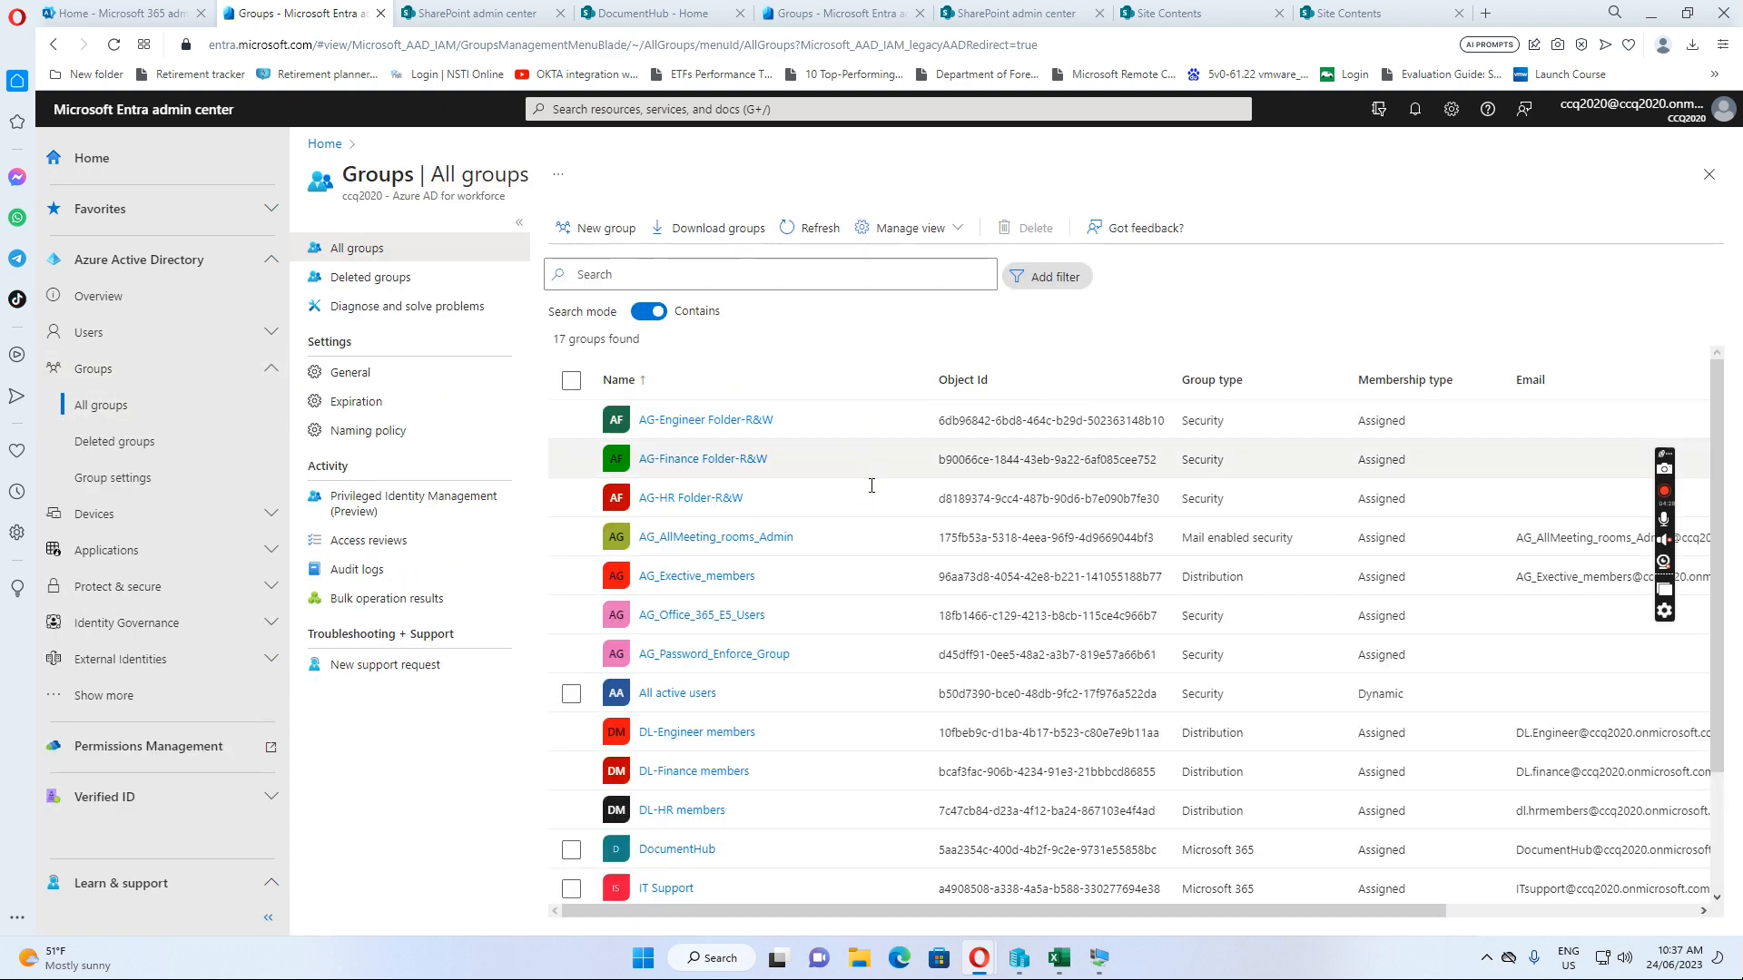
Review the SP Engineer group's members and return to All groups
scroll(838, 514, "down", 2)
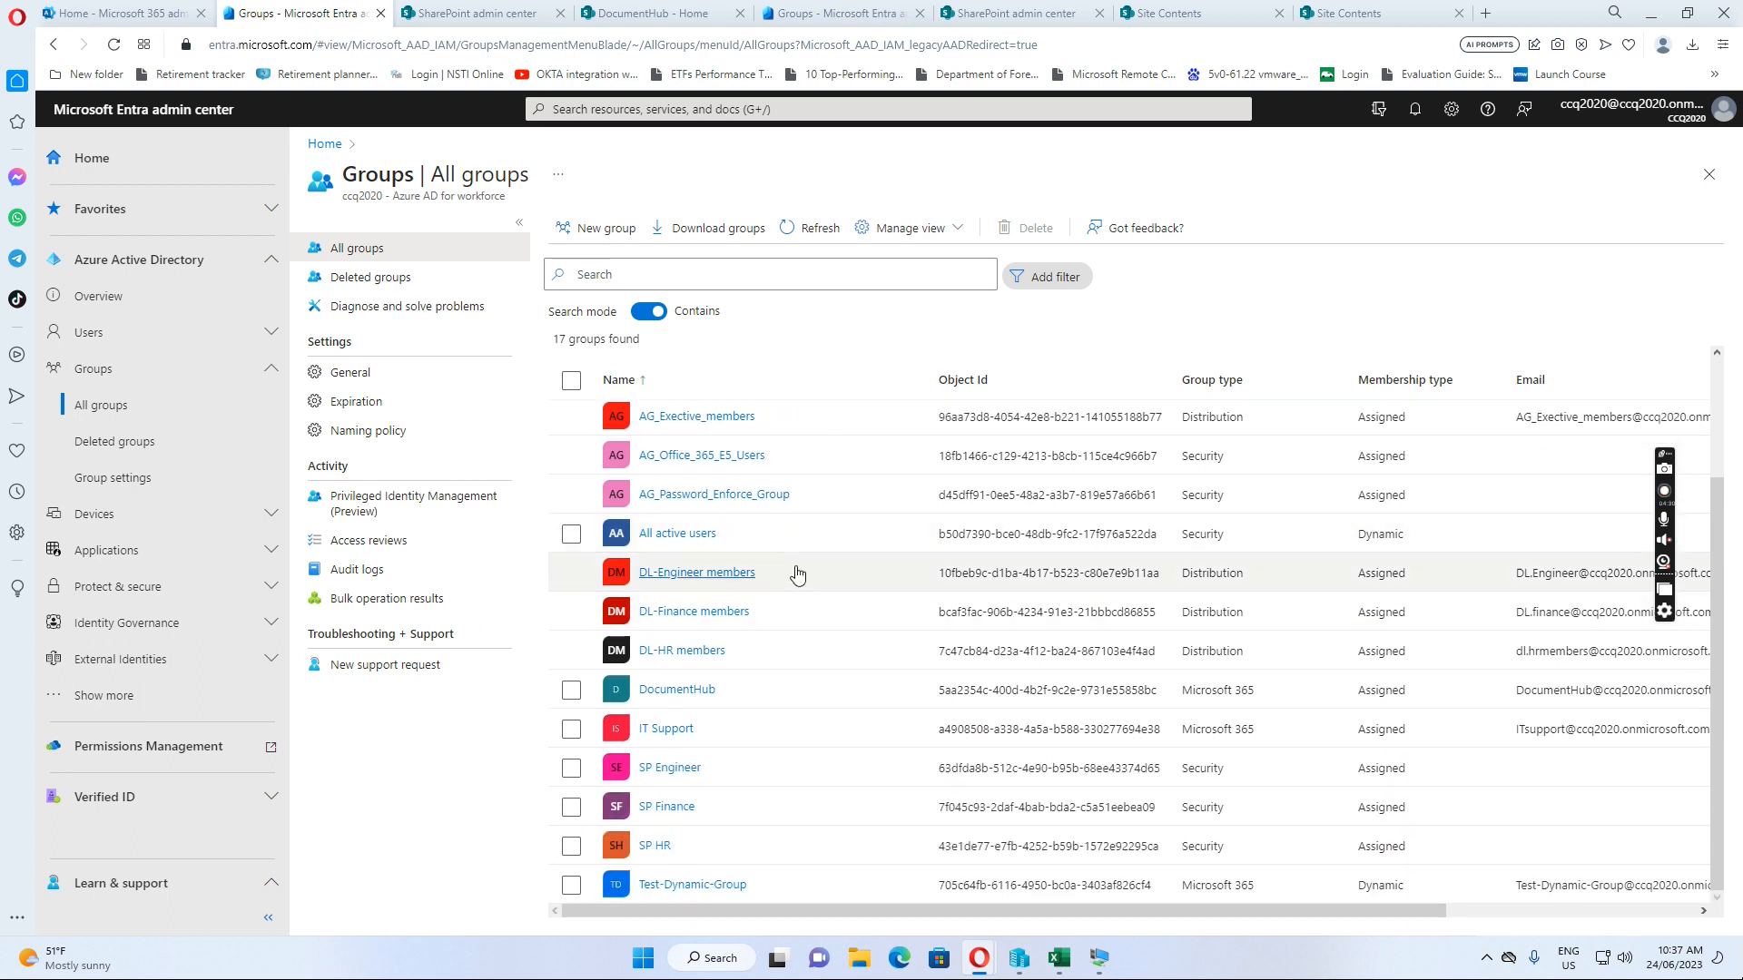
scroll(795, 574, "up", 2)
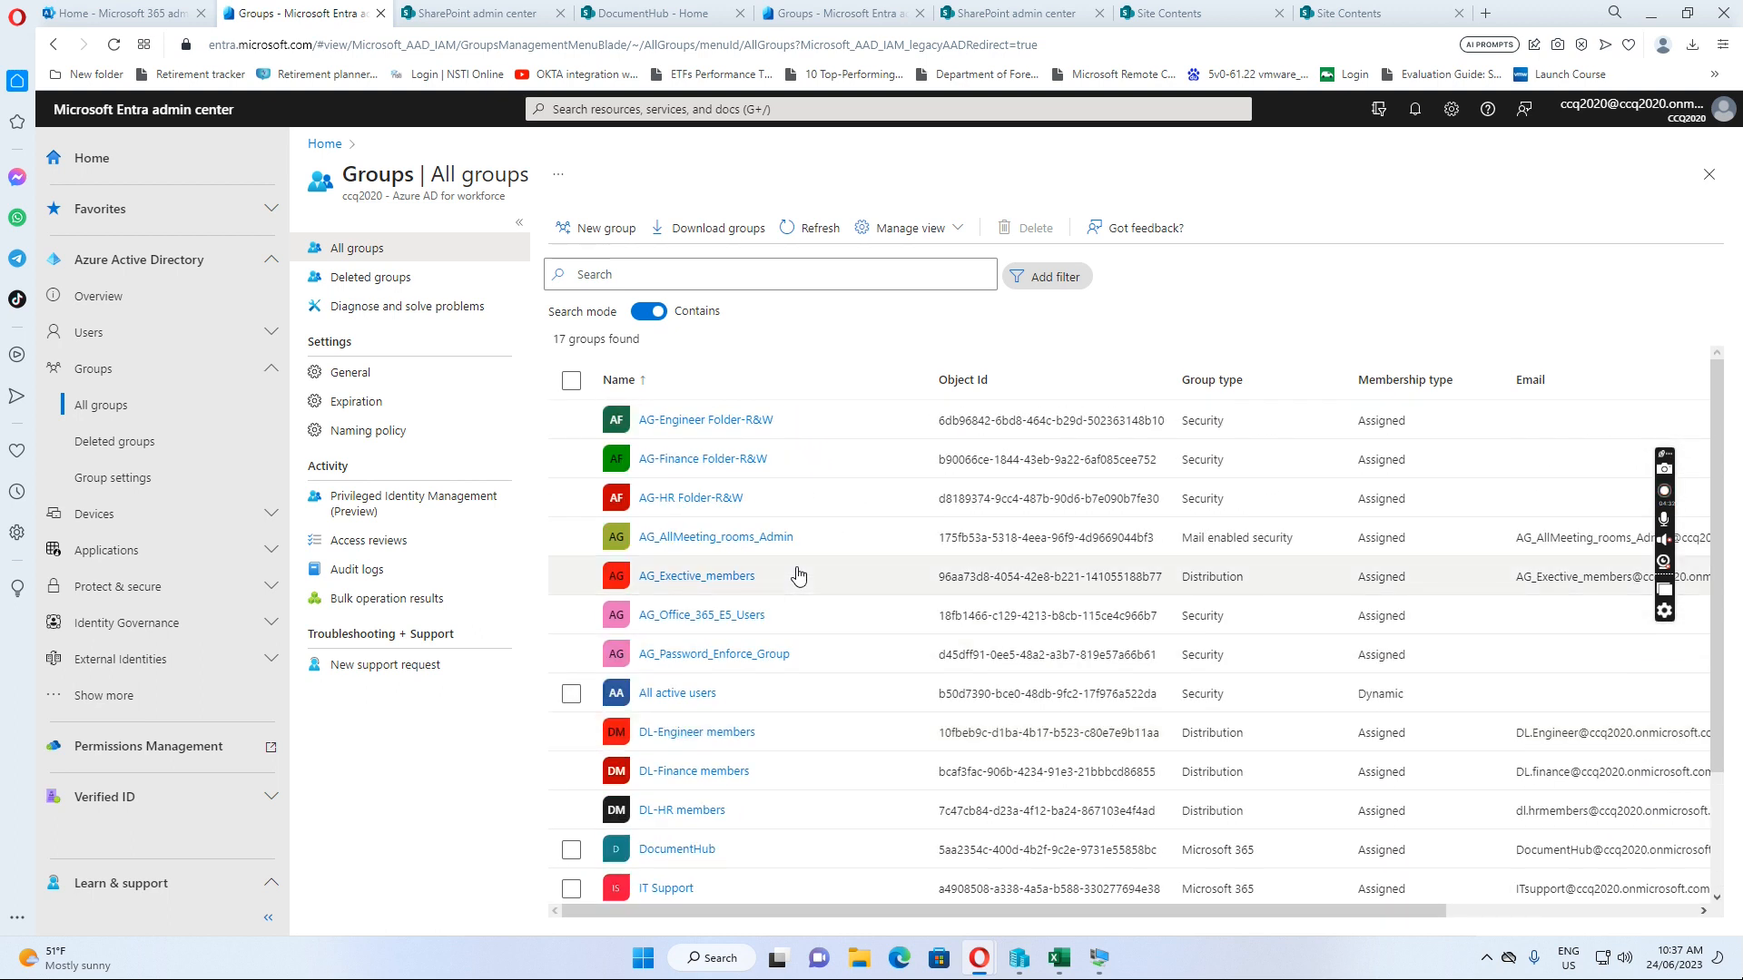
scroll(797, 575, "down", 2)
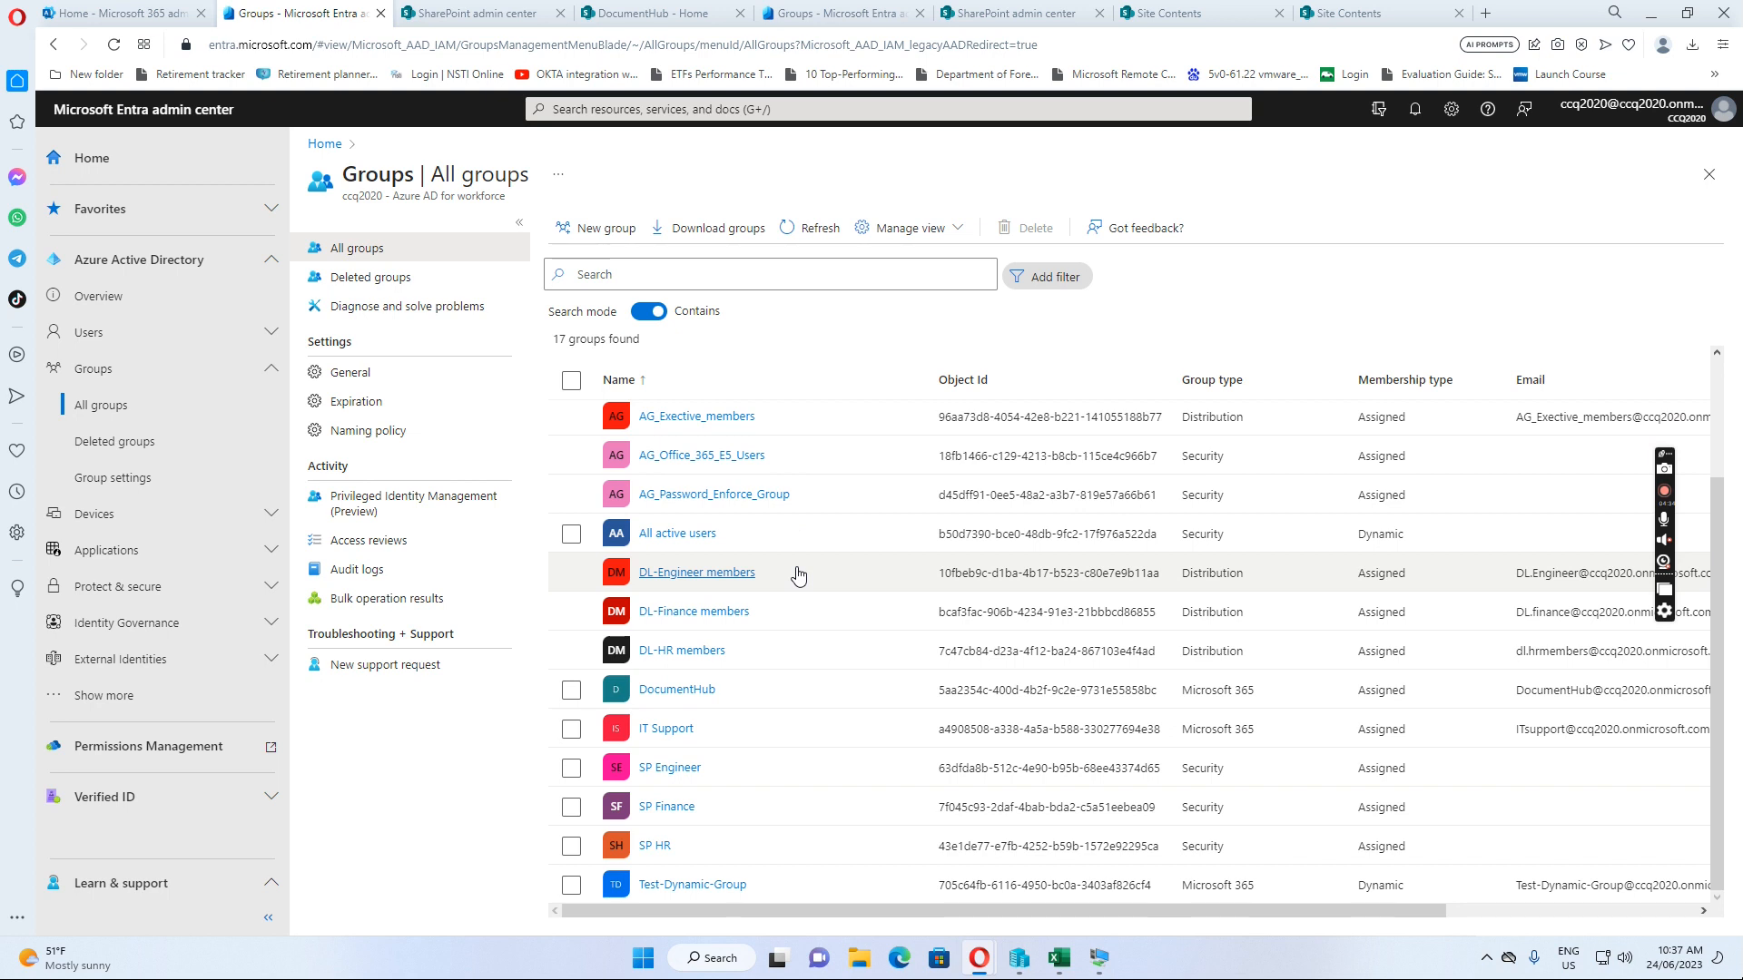
left_click(675, 772)
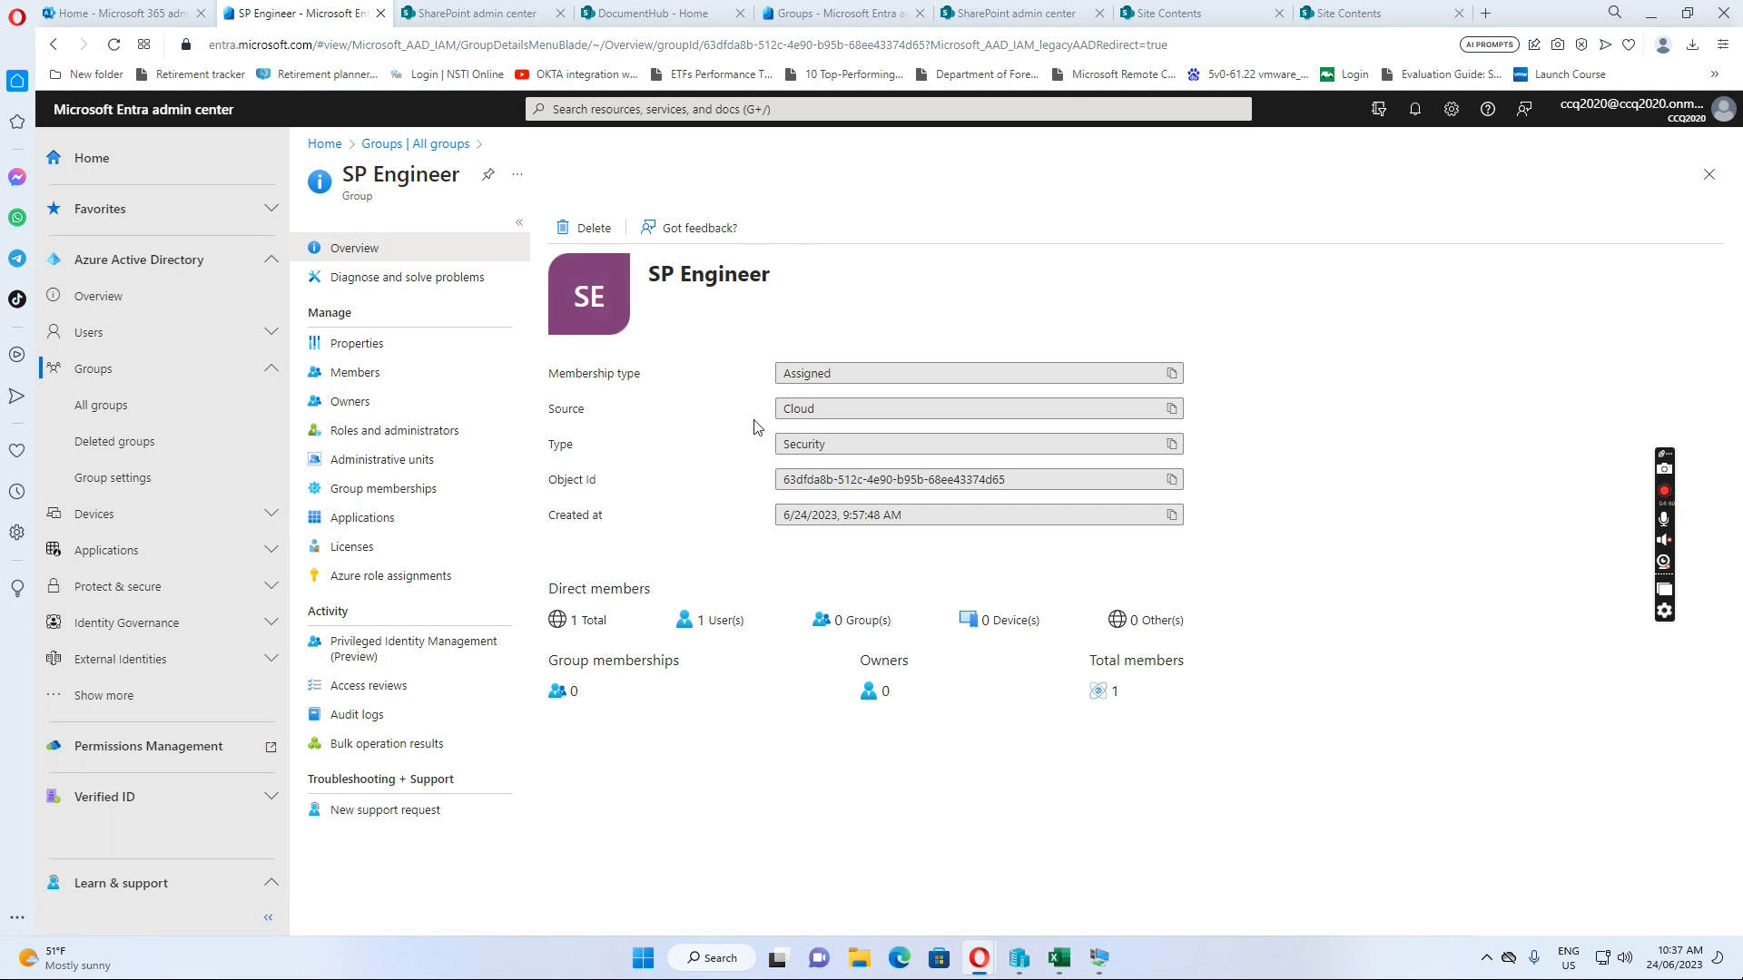
left_click(350, 377)
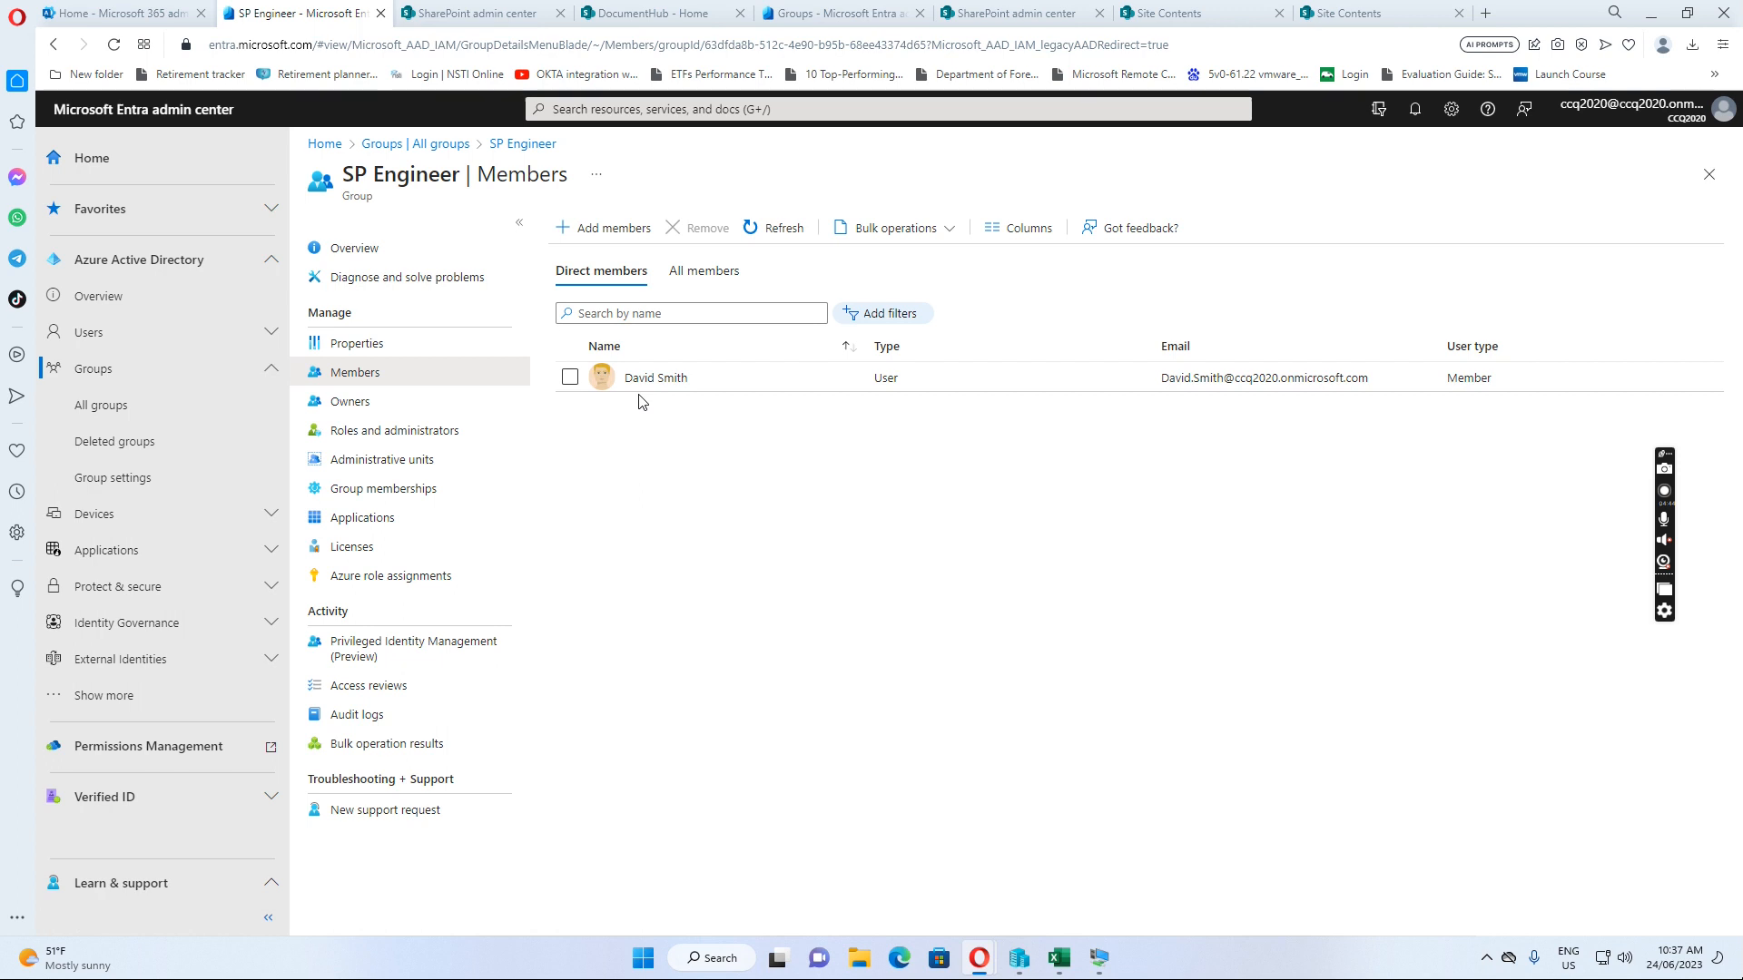
left_click(424, 145)
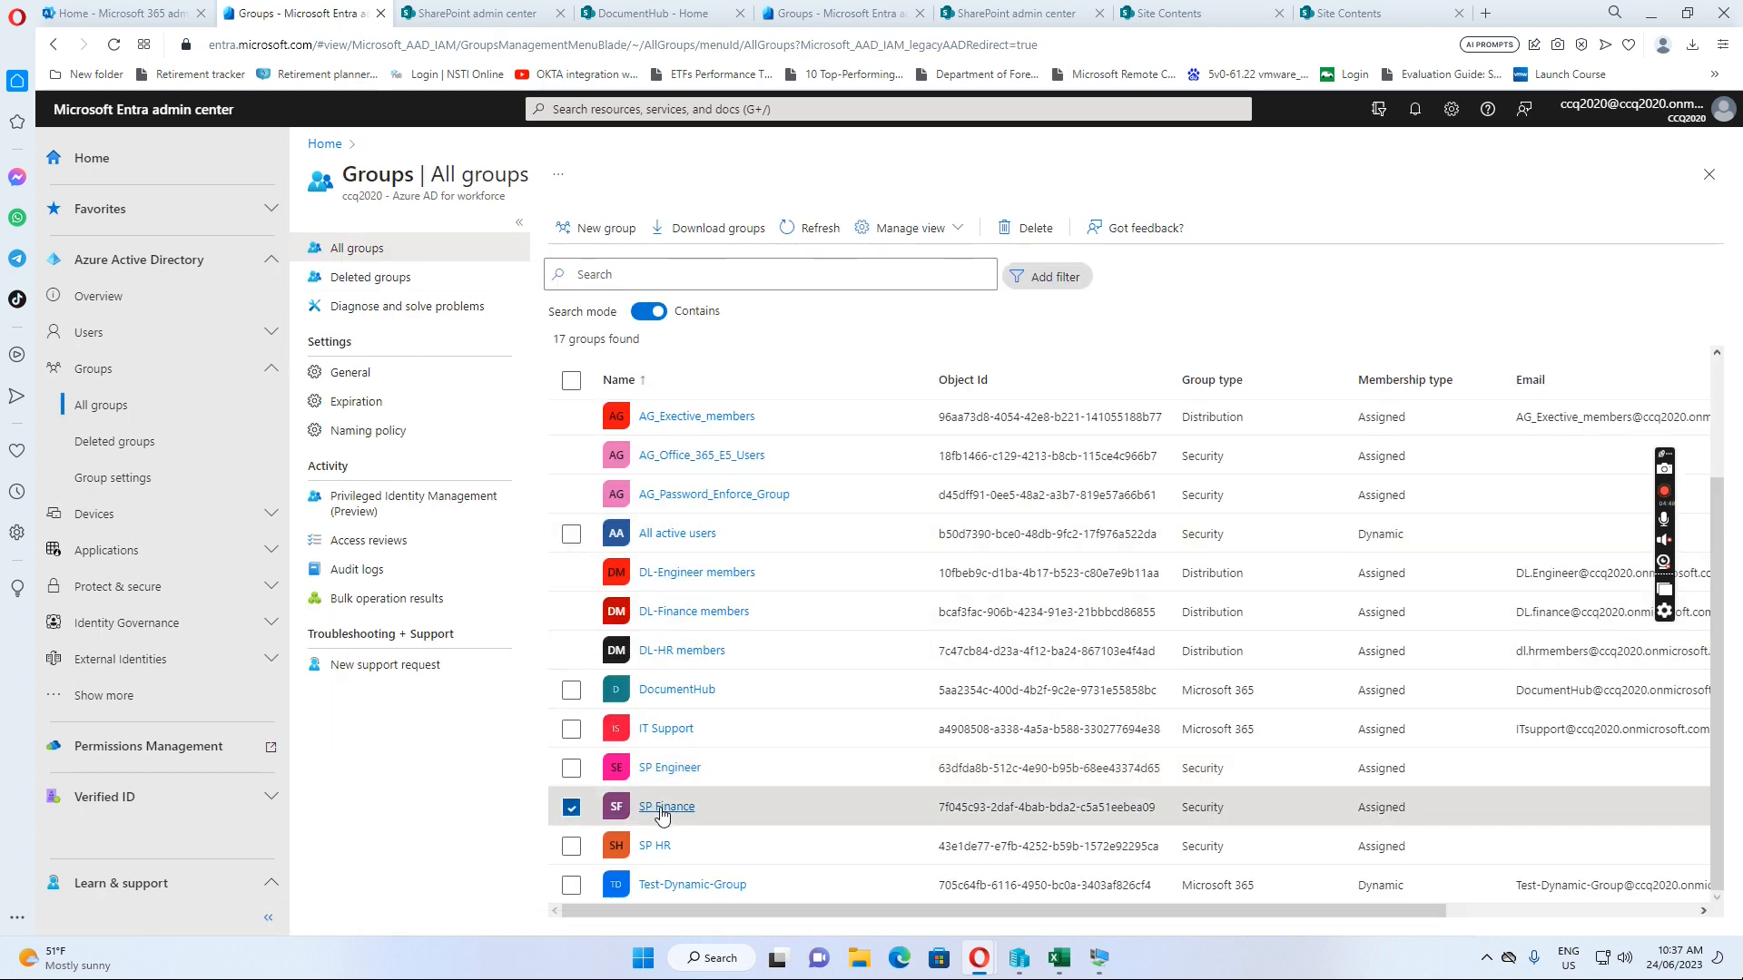
Review SP Finance and SP HR members, then open the All active users group
left_click(667, 806)
left_click(360, 373)
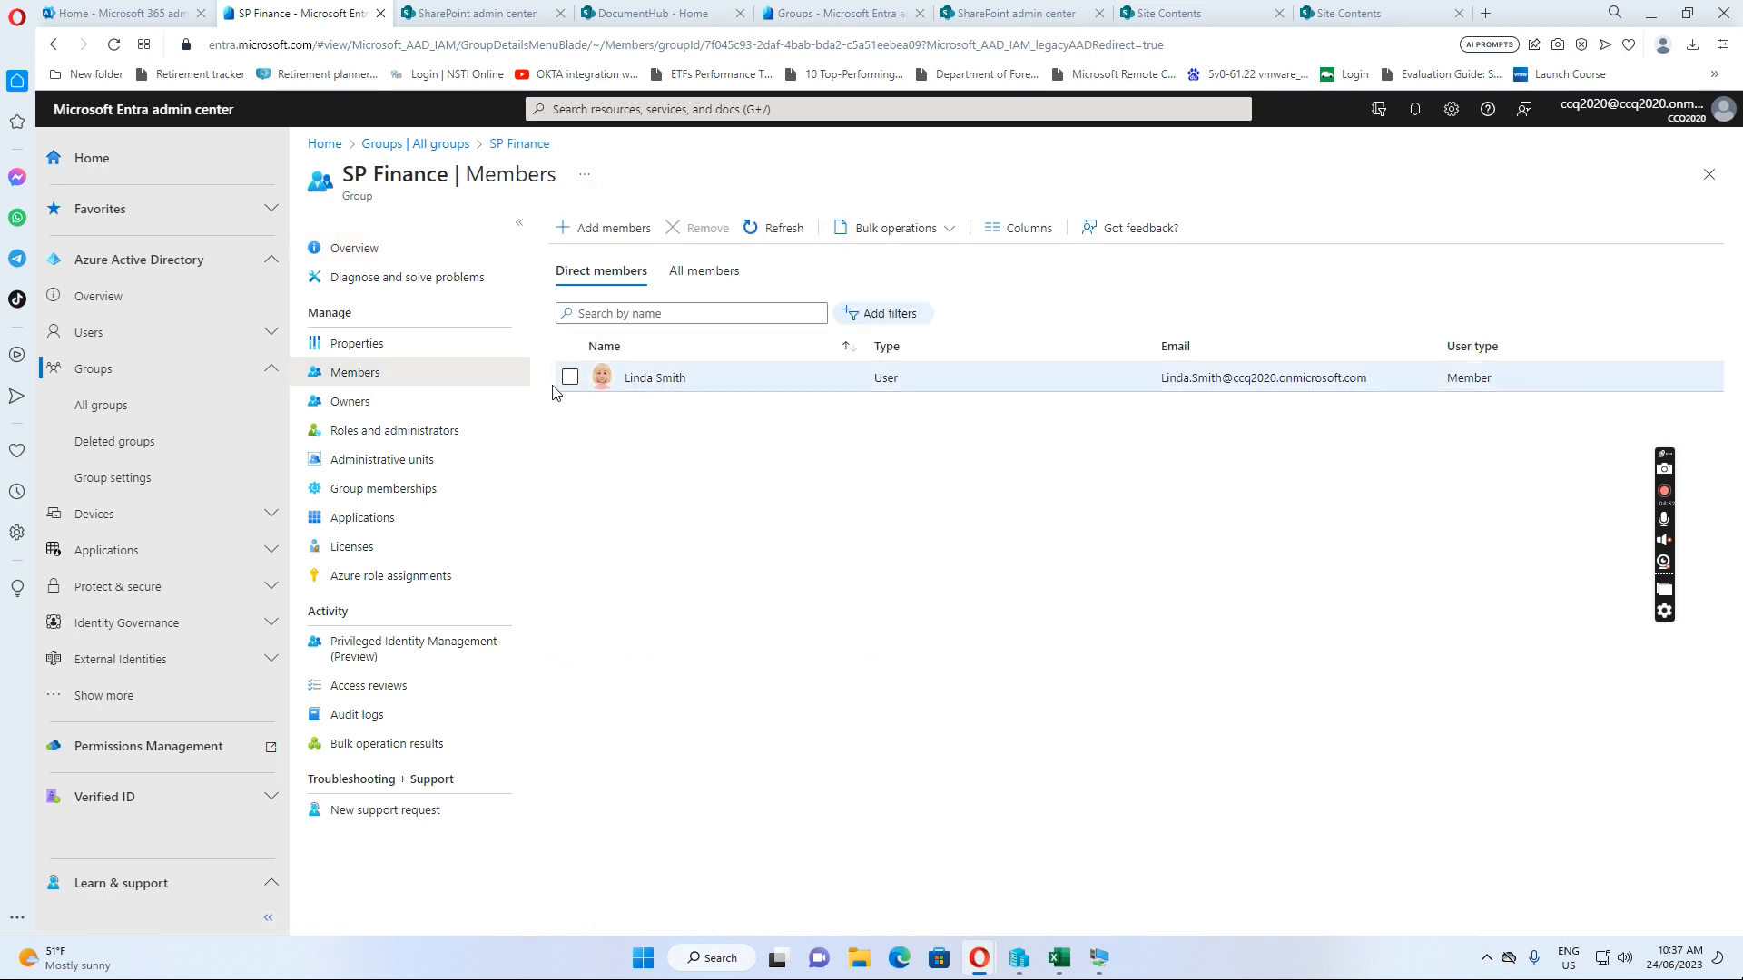
left_click(405, 147)
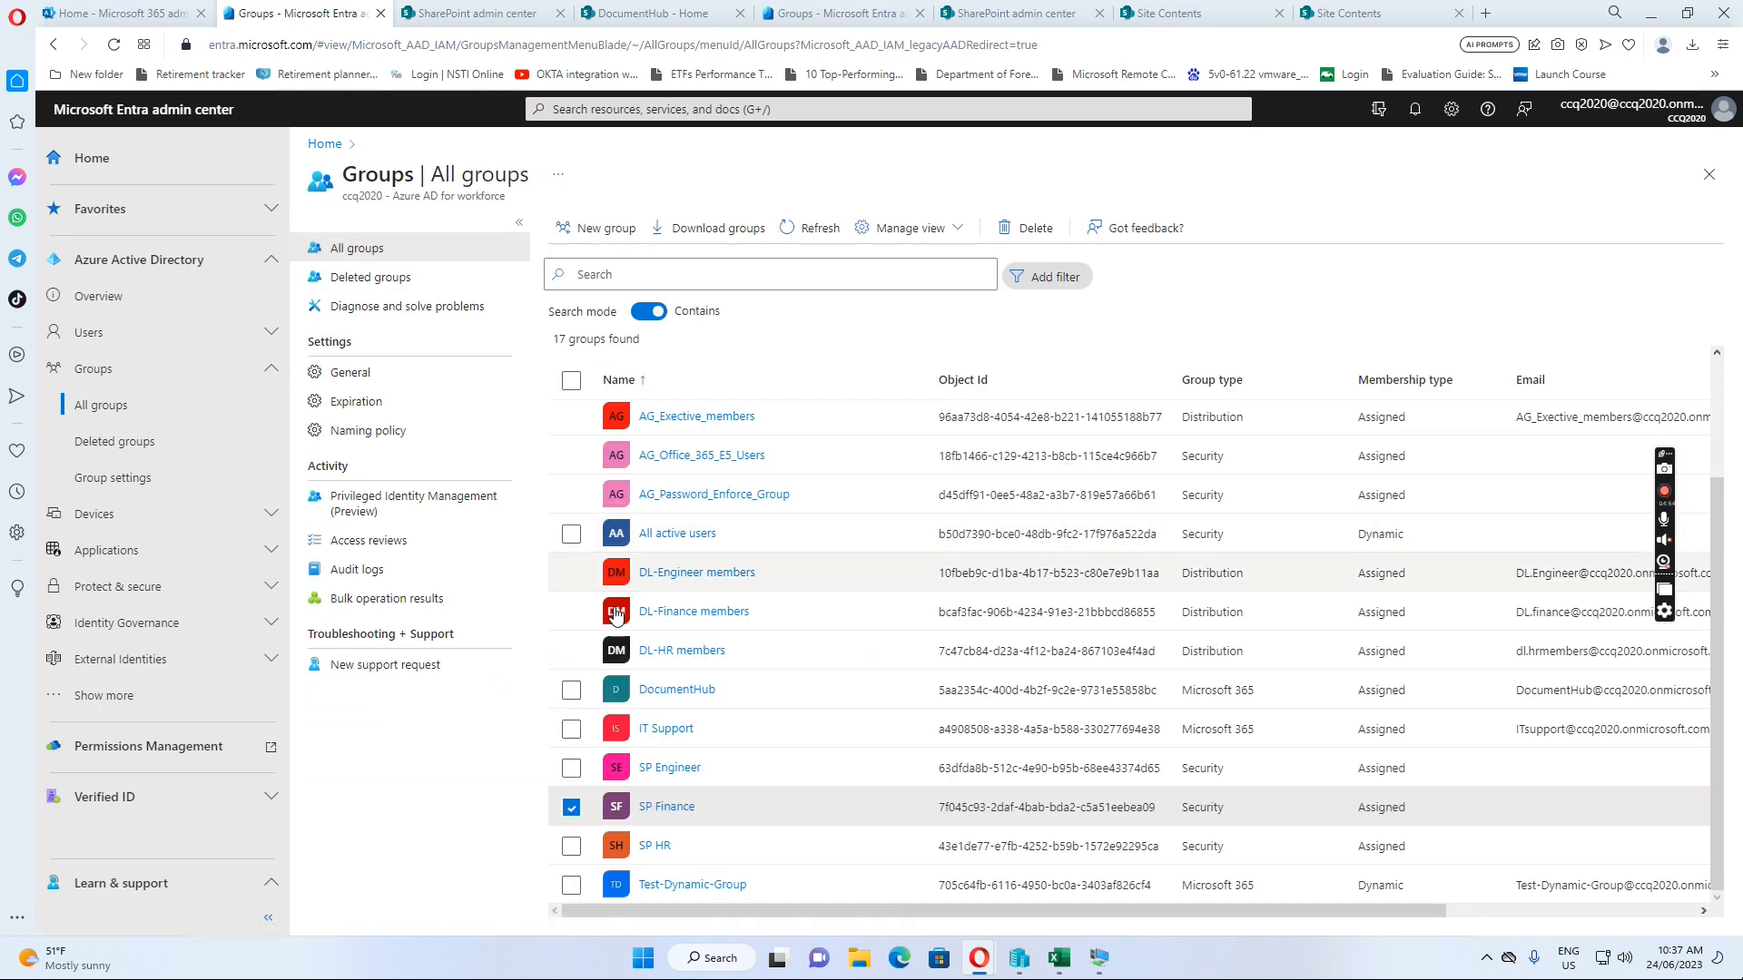
left_click(658, 851)
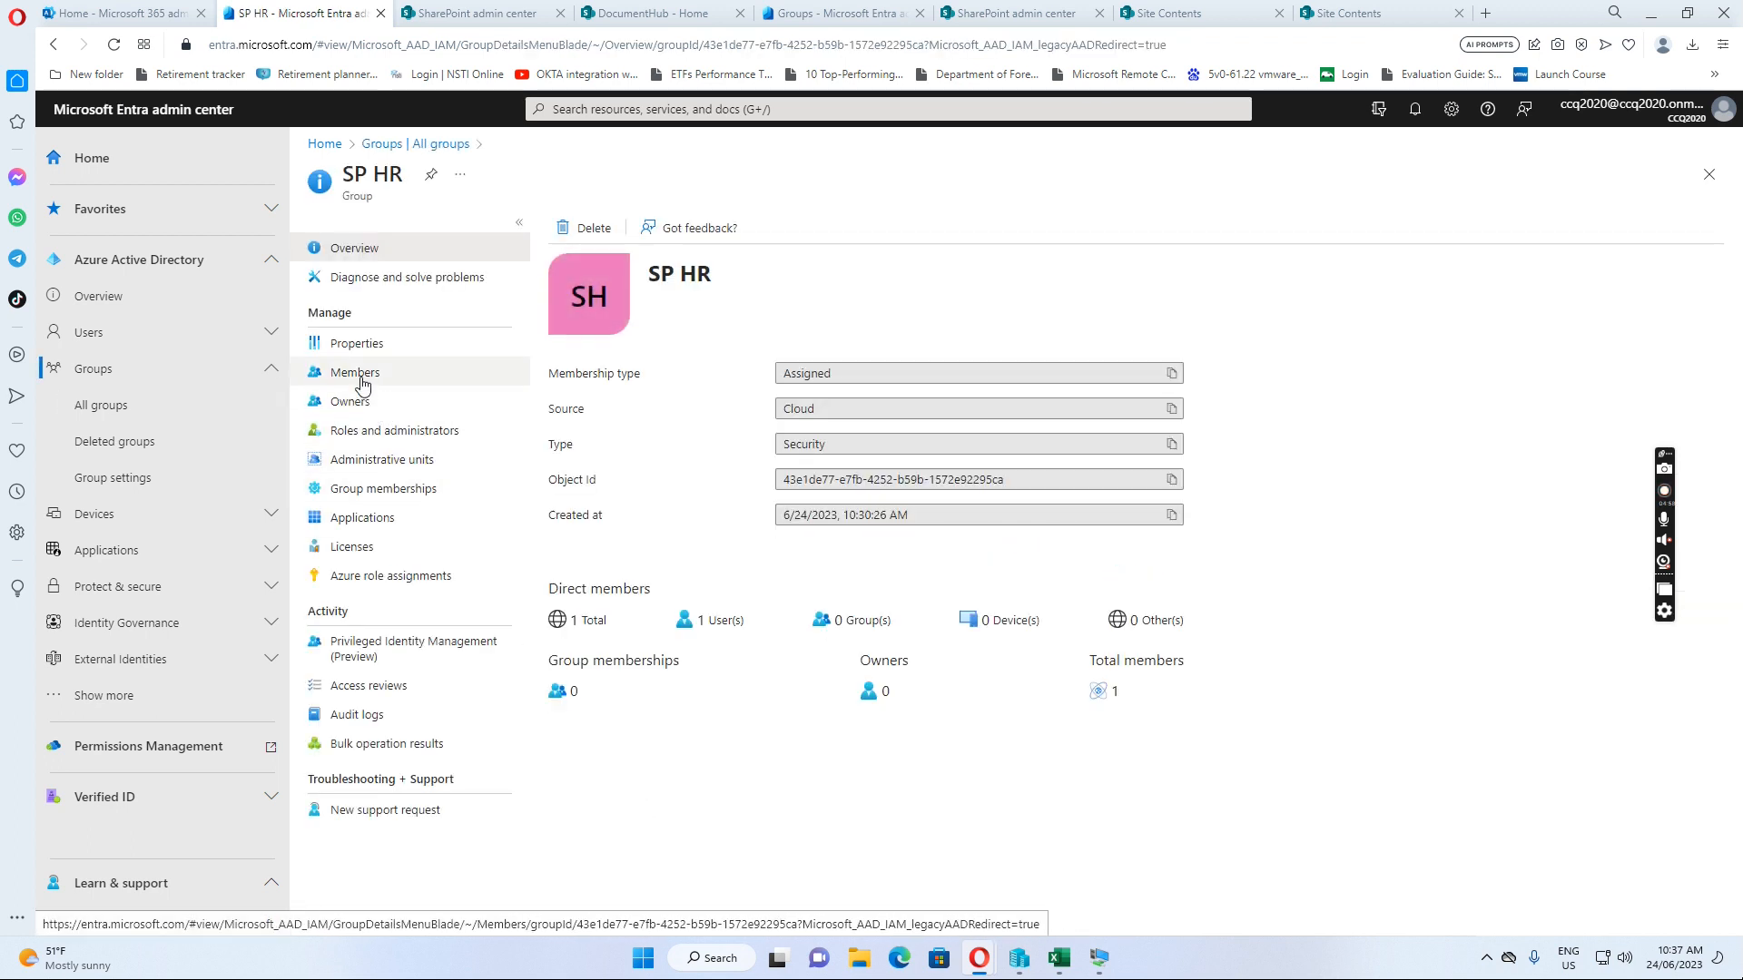
left_click(363, 379)
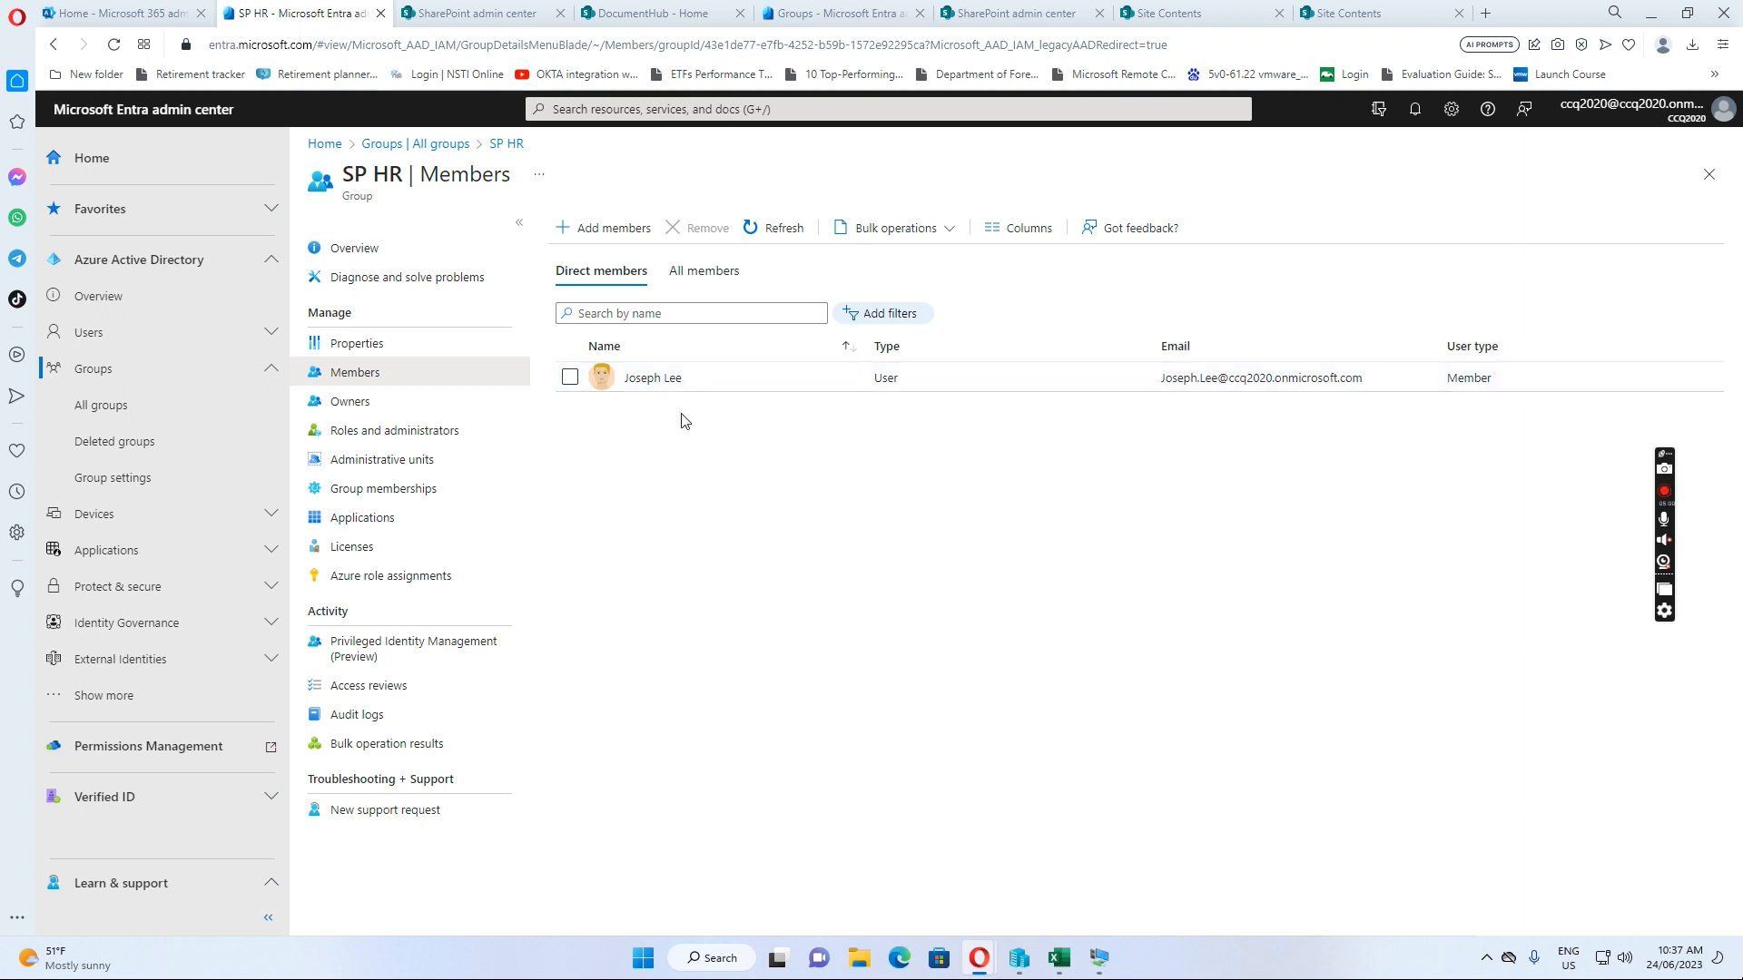
left_click(413, 144)
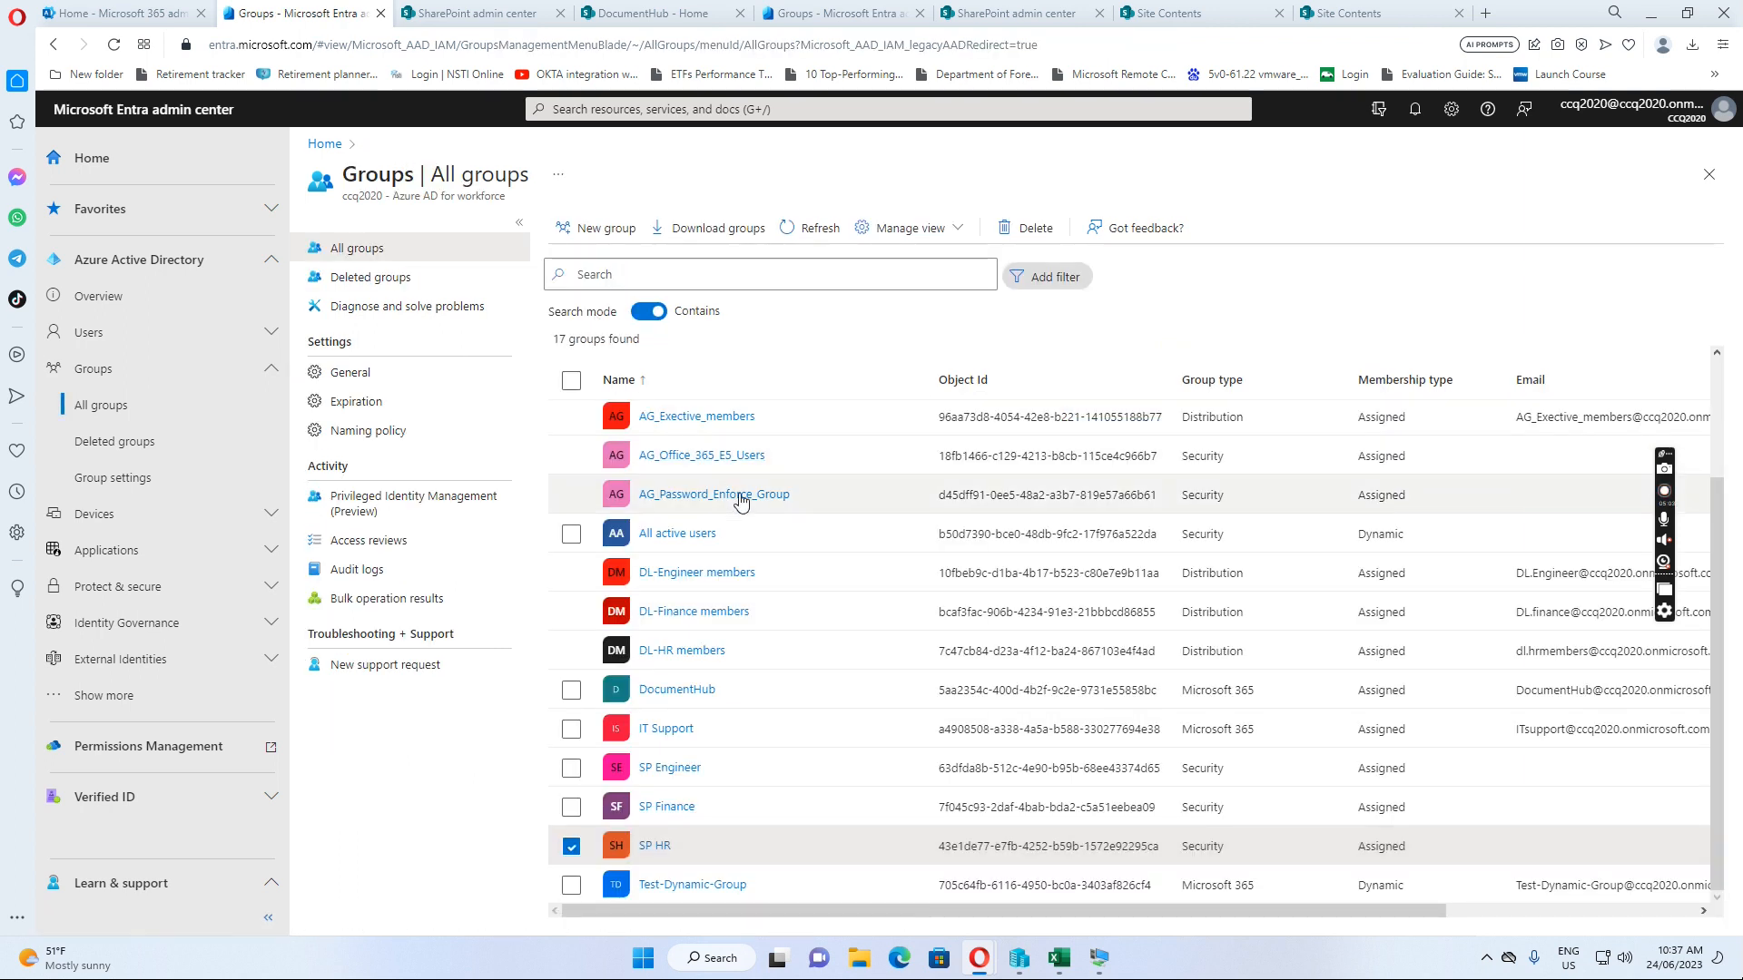
left_click(682, 537)
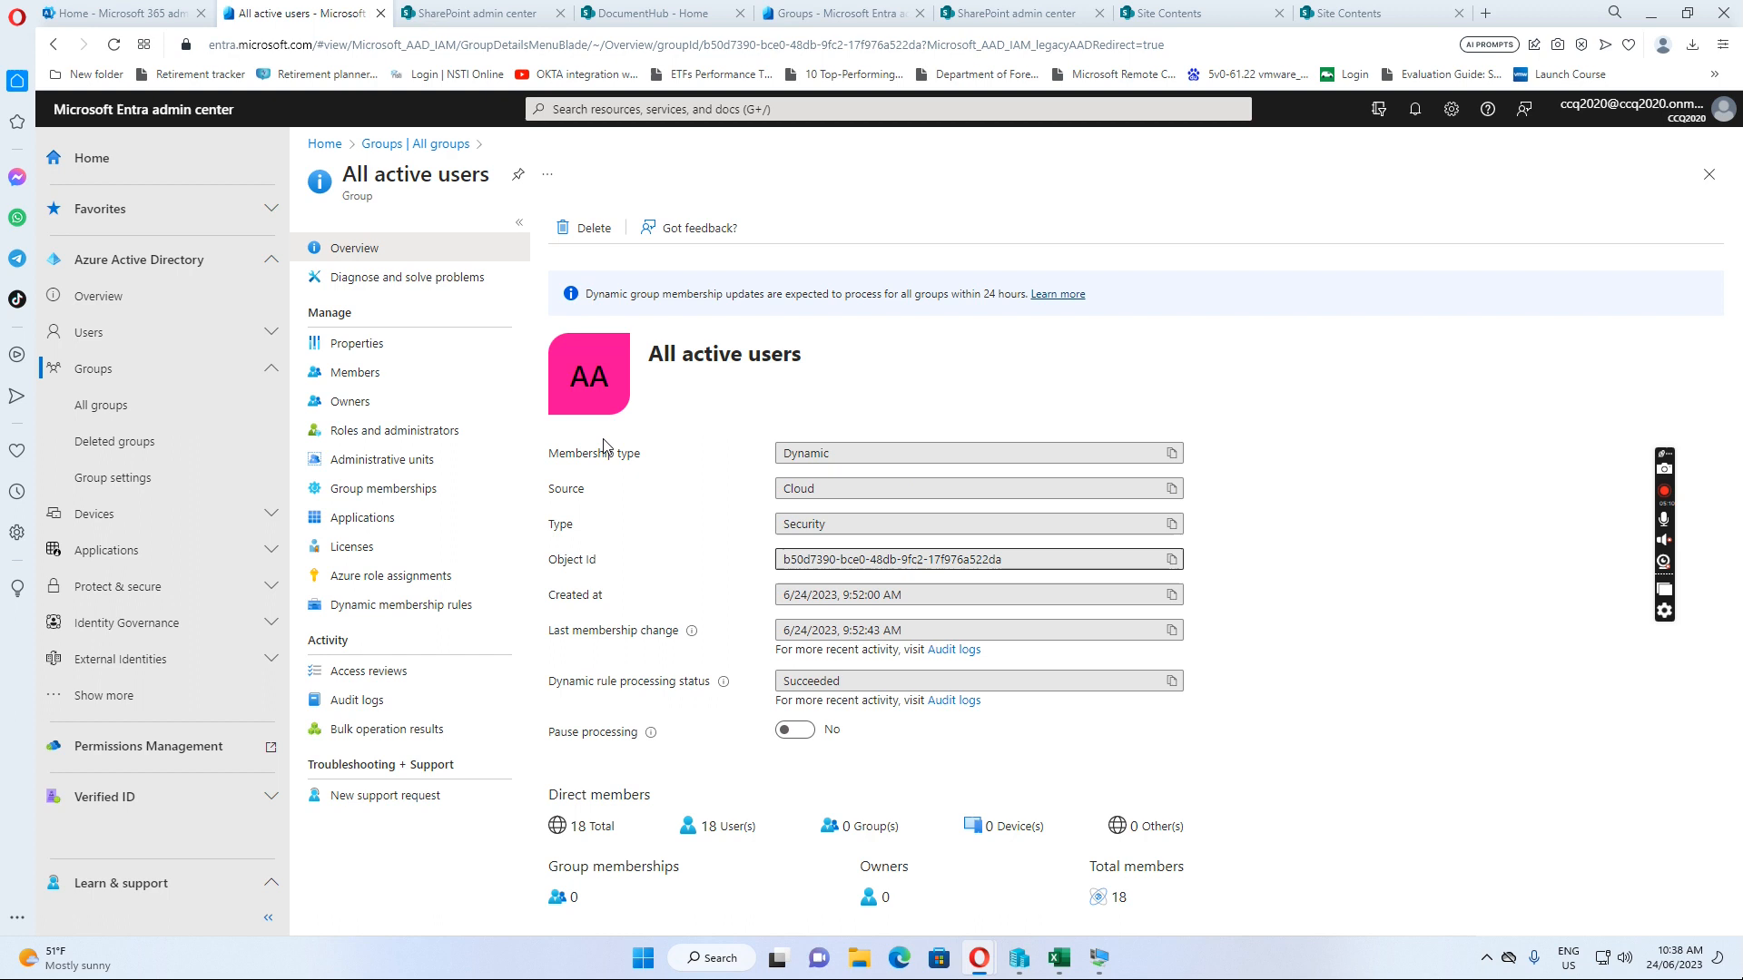
Review the All active users group, keep Dynamic User membership, and open its rule user.accountEnabled -eq true
left_click(363, 353)
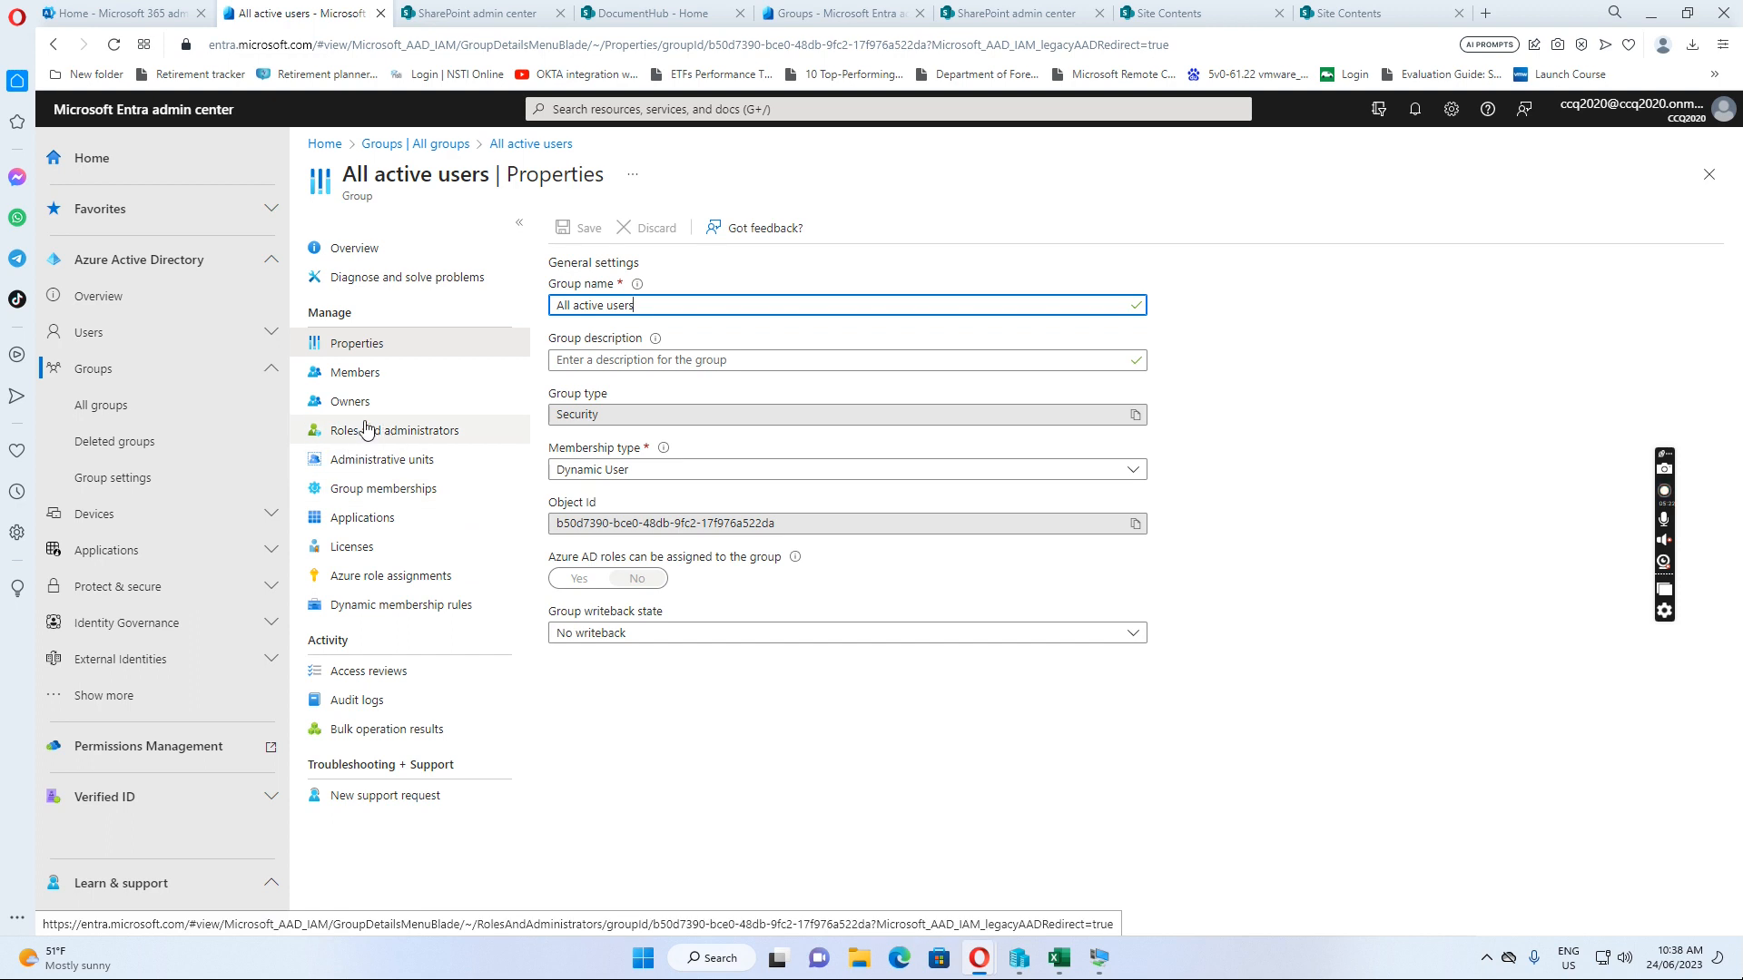
left_click(362, 379)
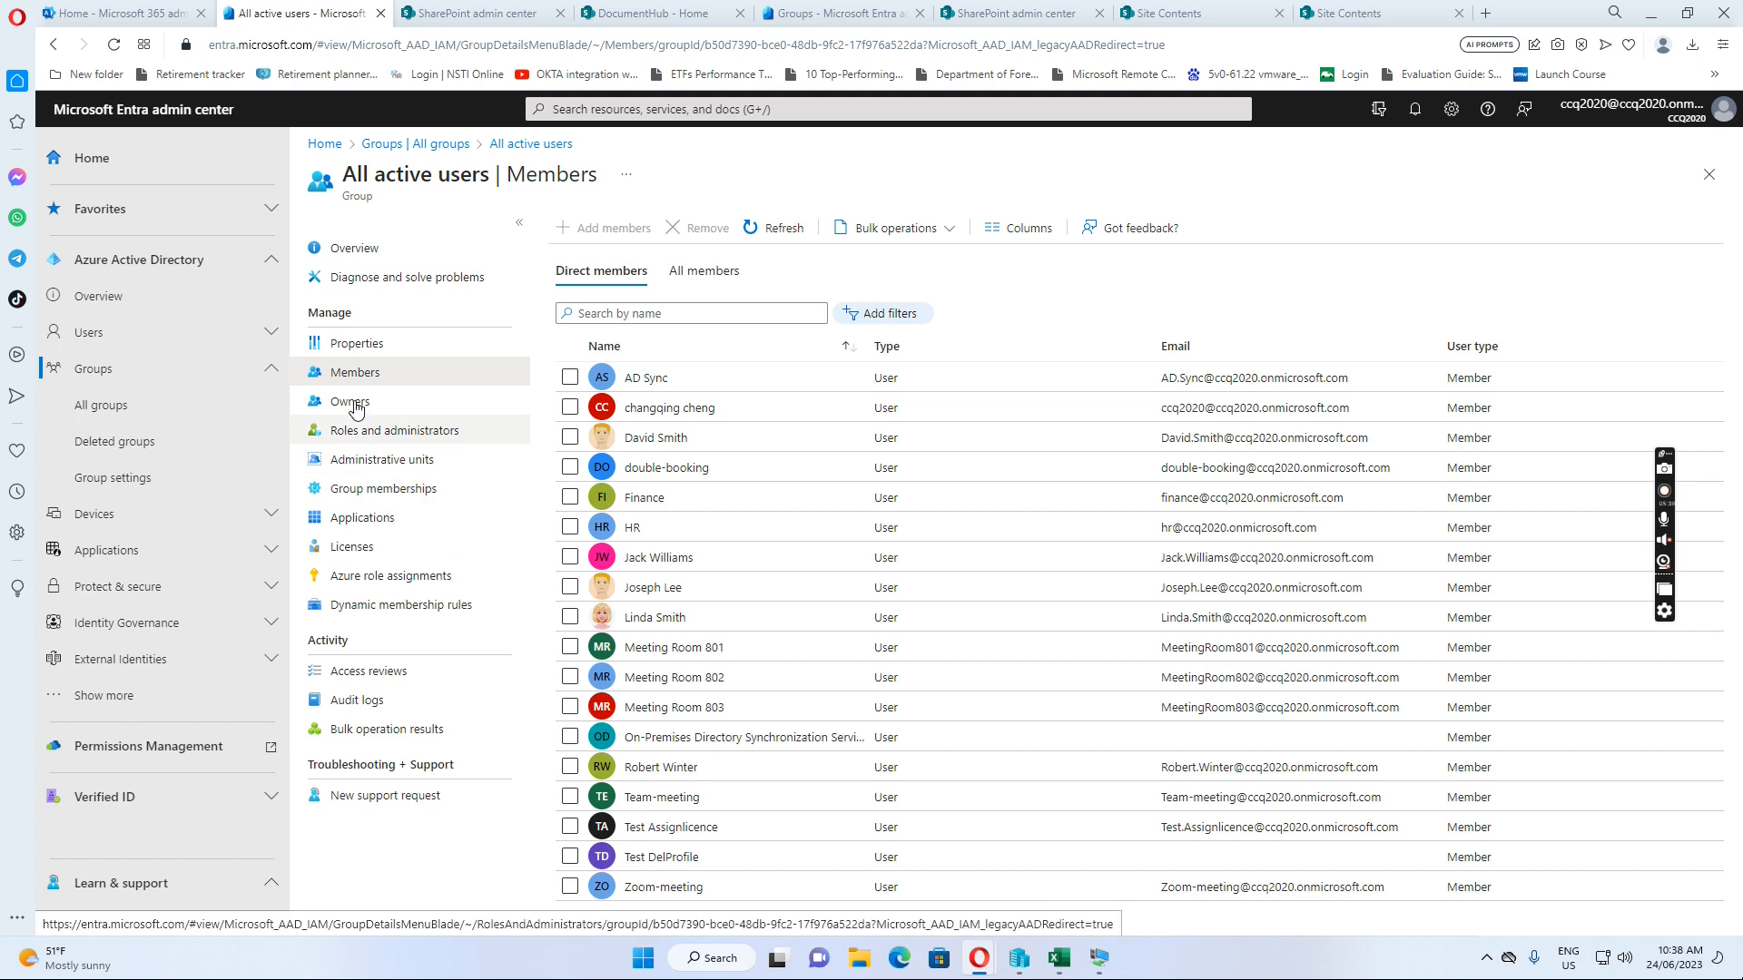
left_click(355, 356)
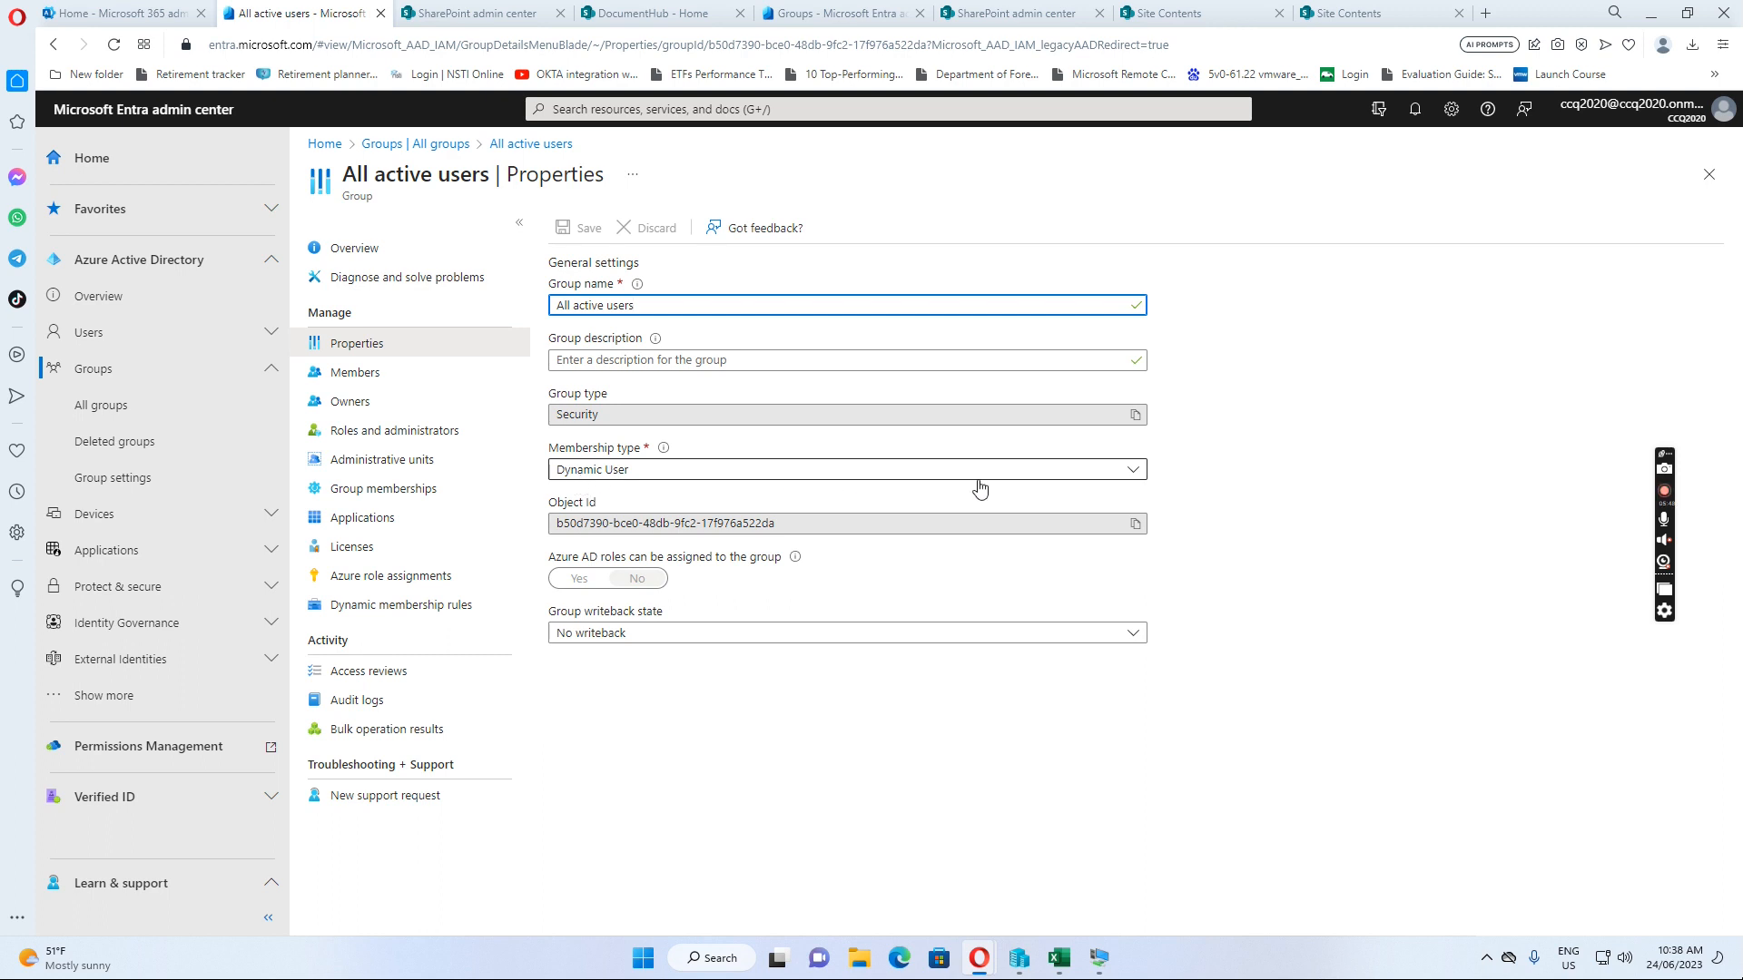
left_click(1126, 479)
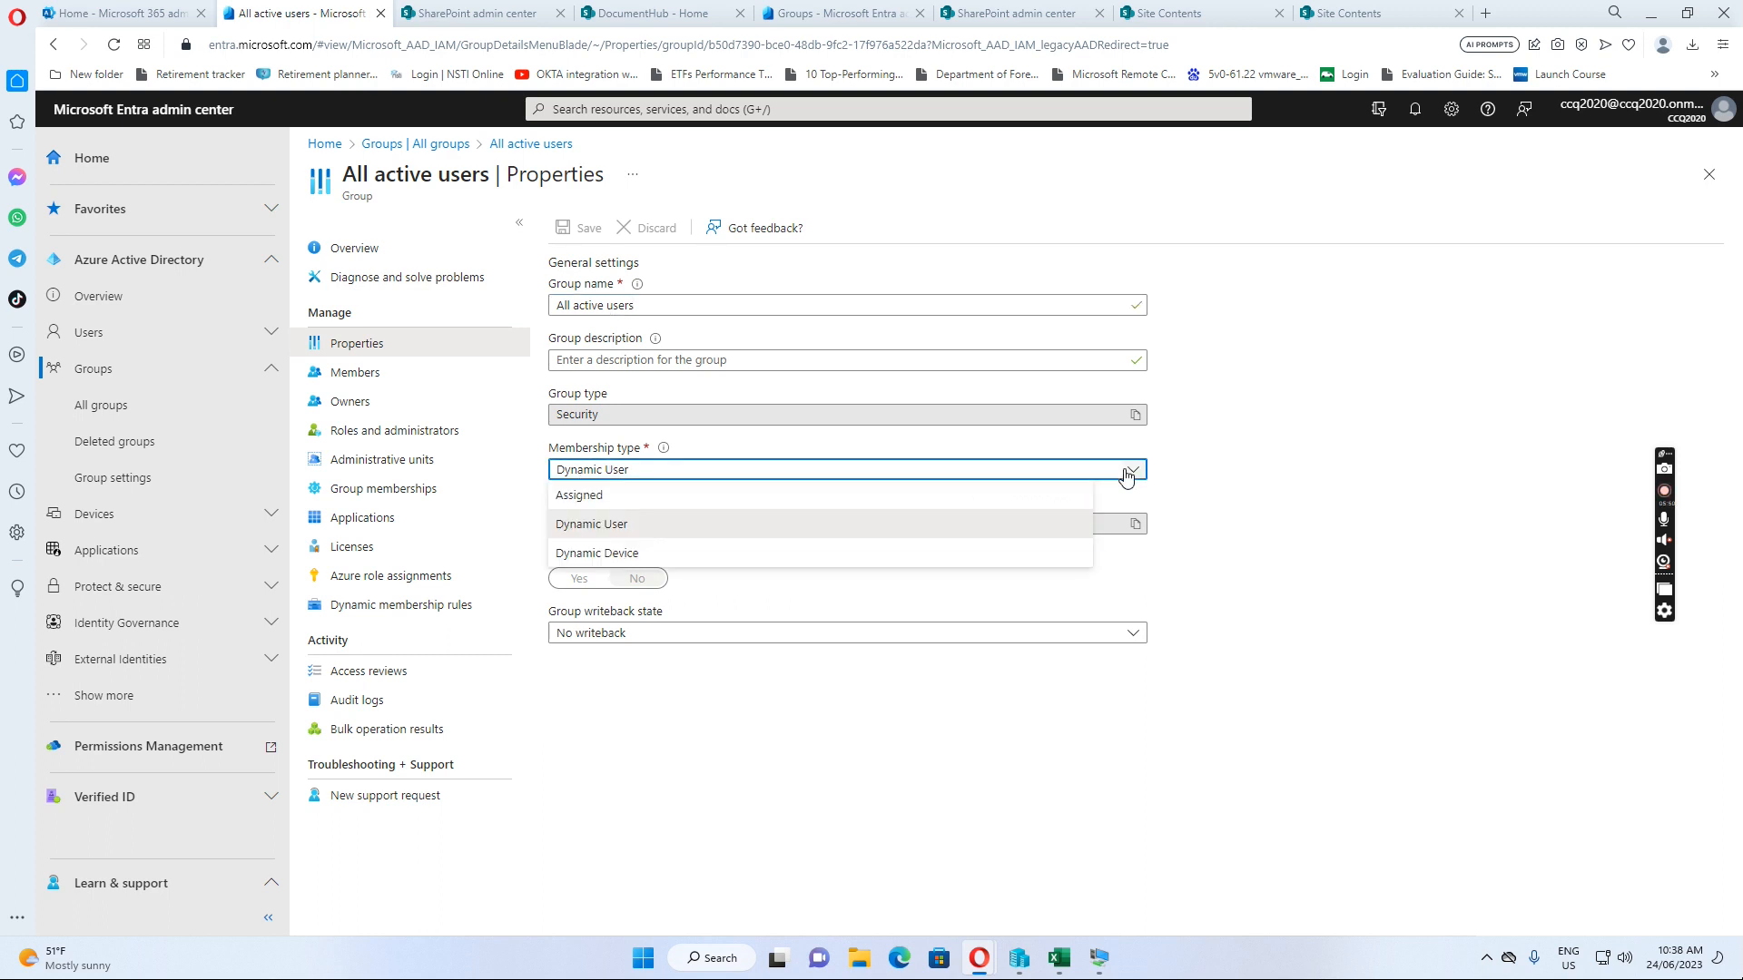
left_click(585, 525)
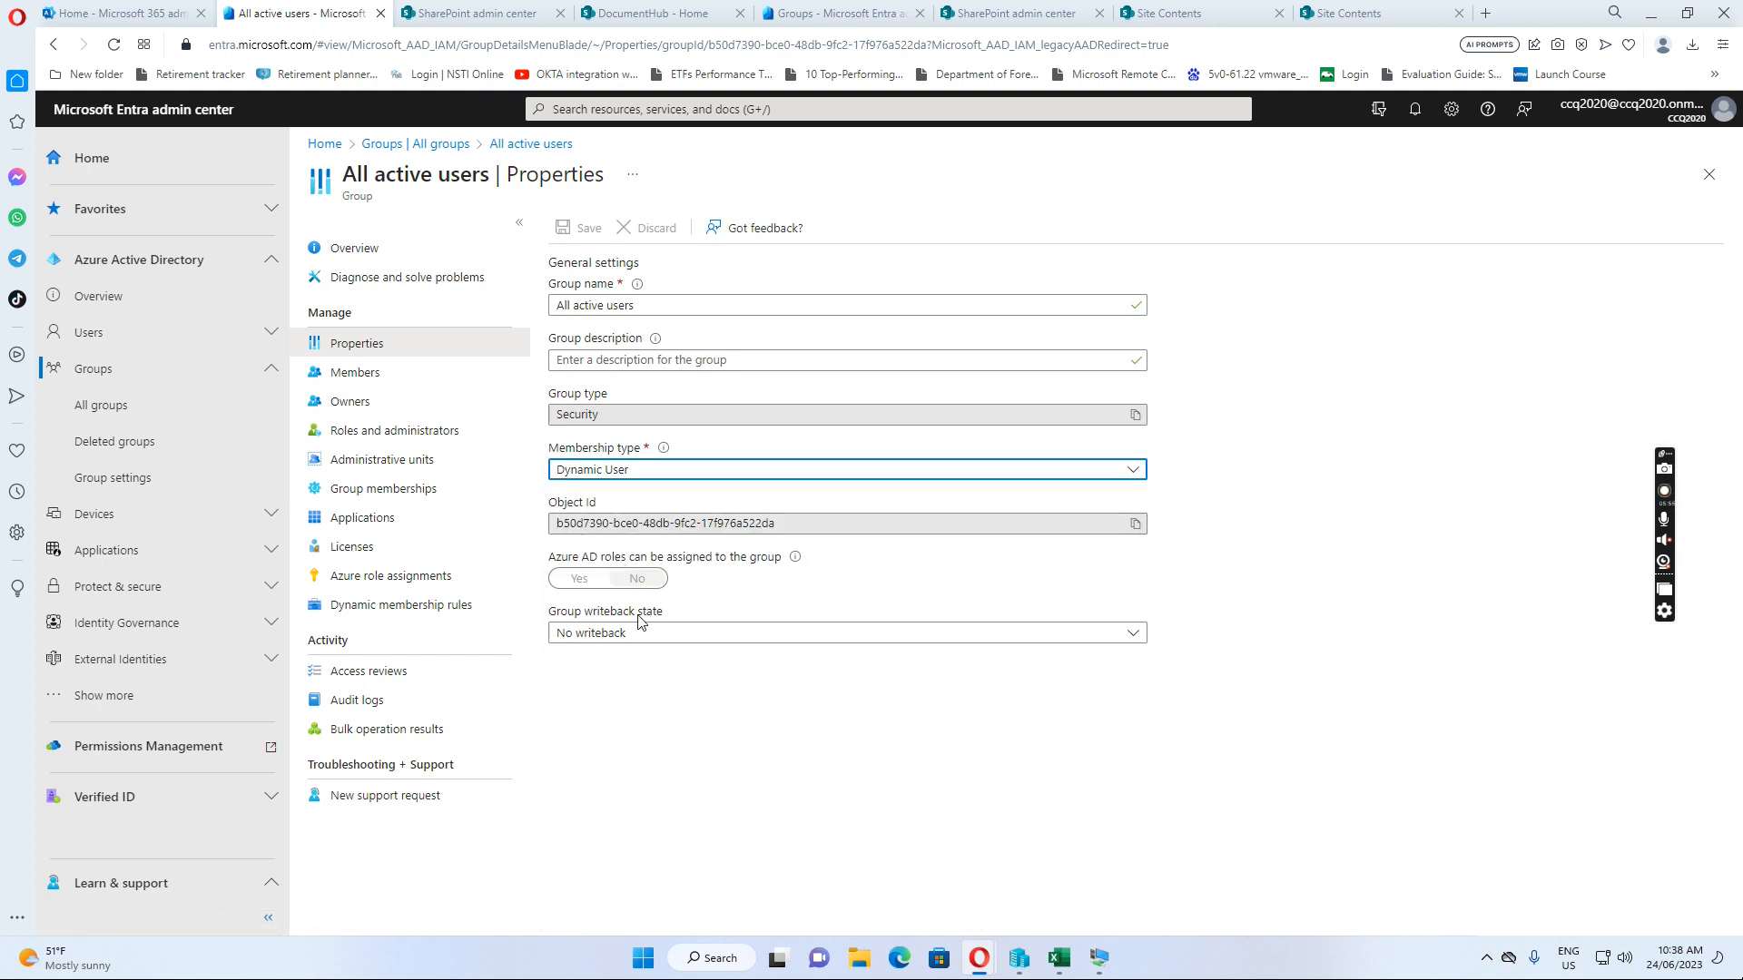
left_click(413, 612)
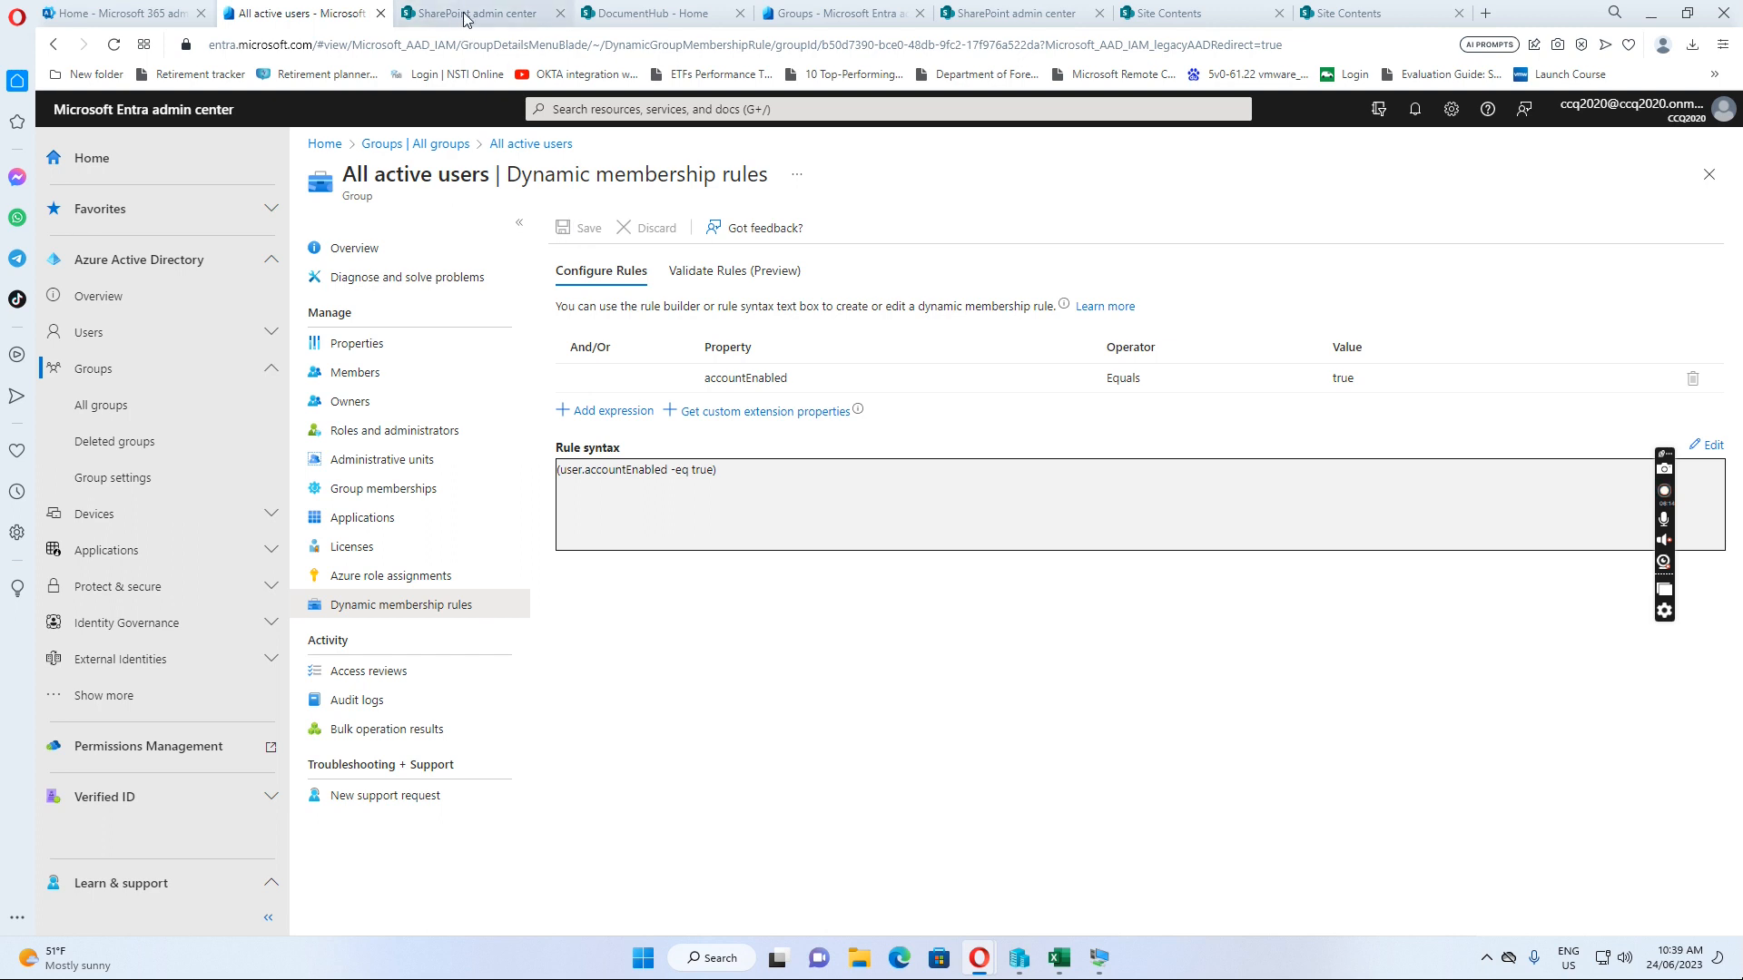
Go to DocumentHub's advanced permissions and open the Add Users form for the DocumentHub Members group
left_click(638, 20)
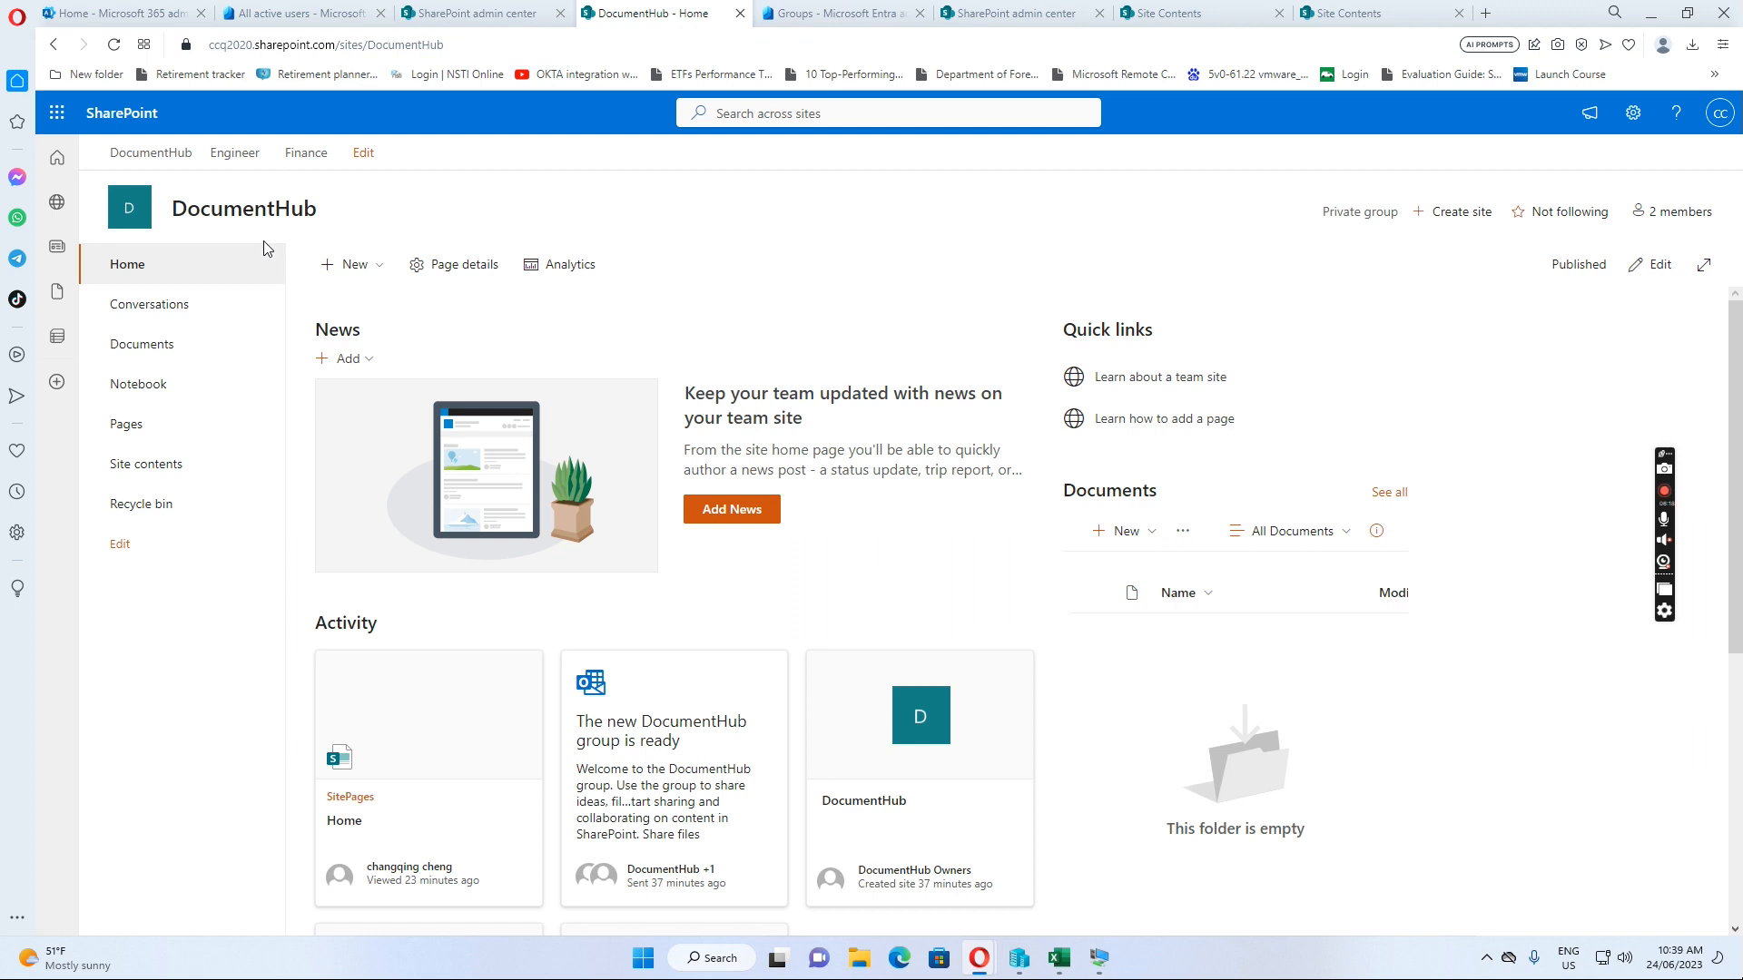
left_click(1633, 117)
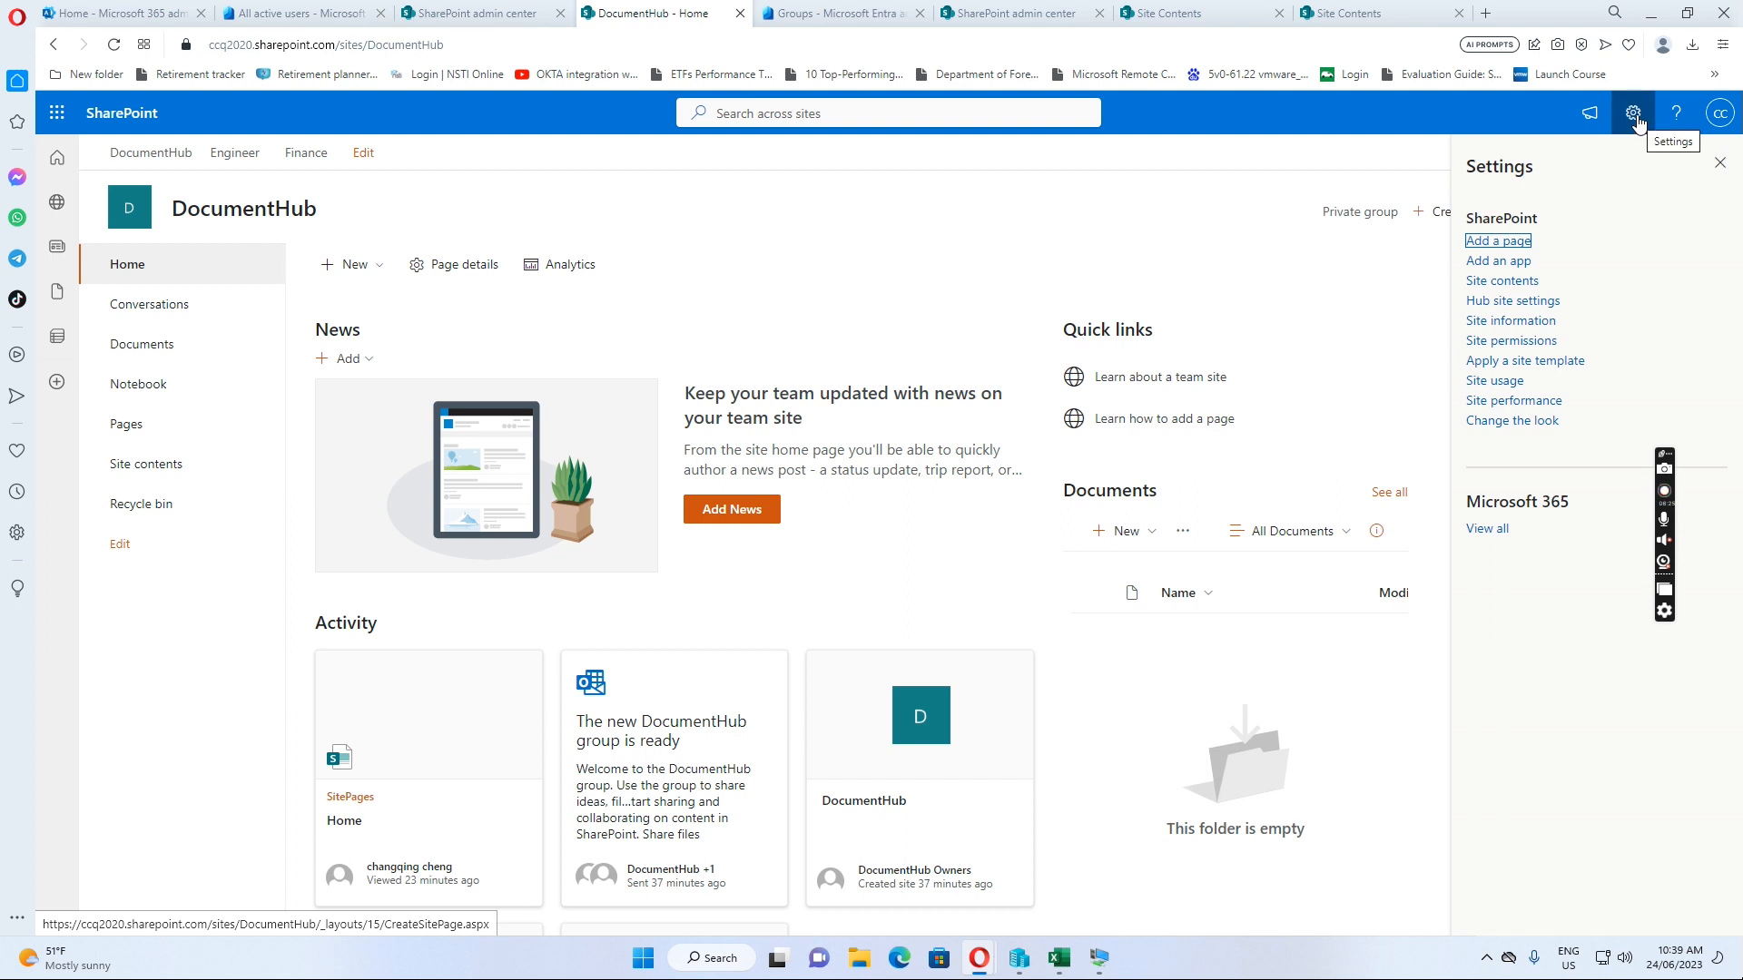
left_click(1508, 341)
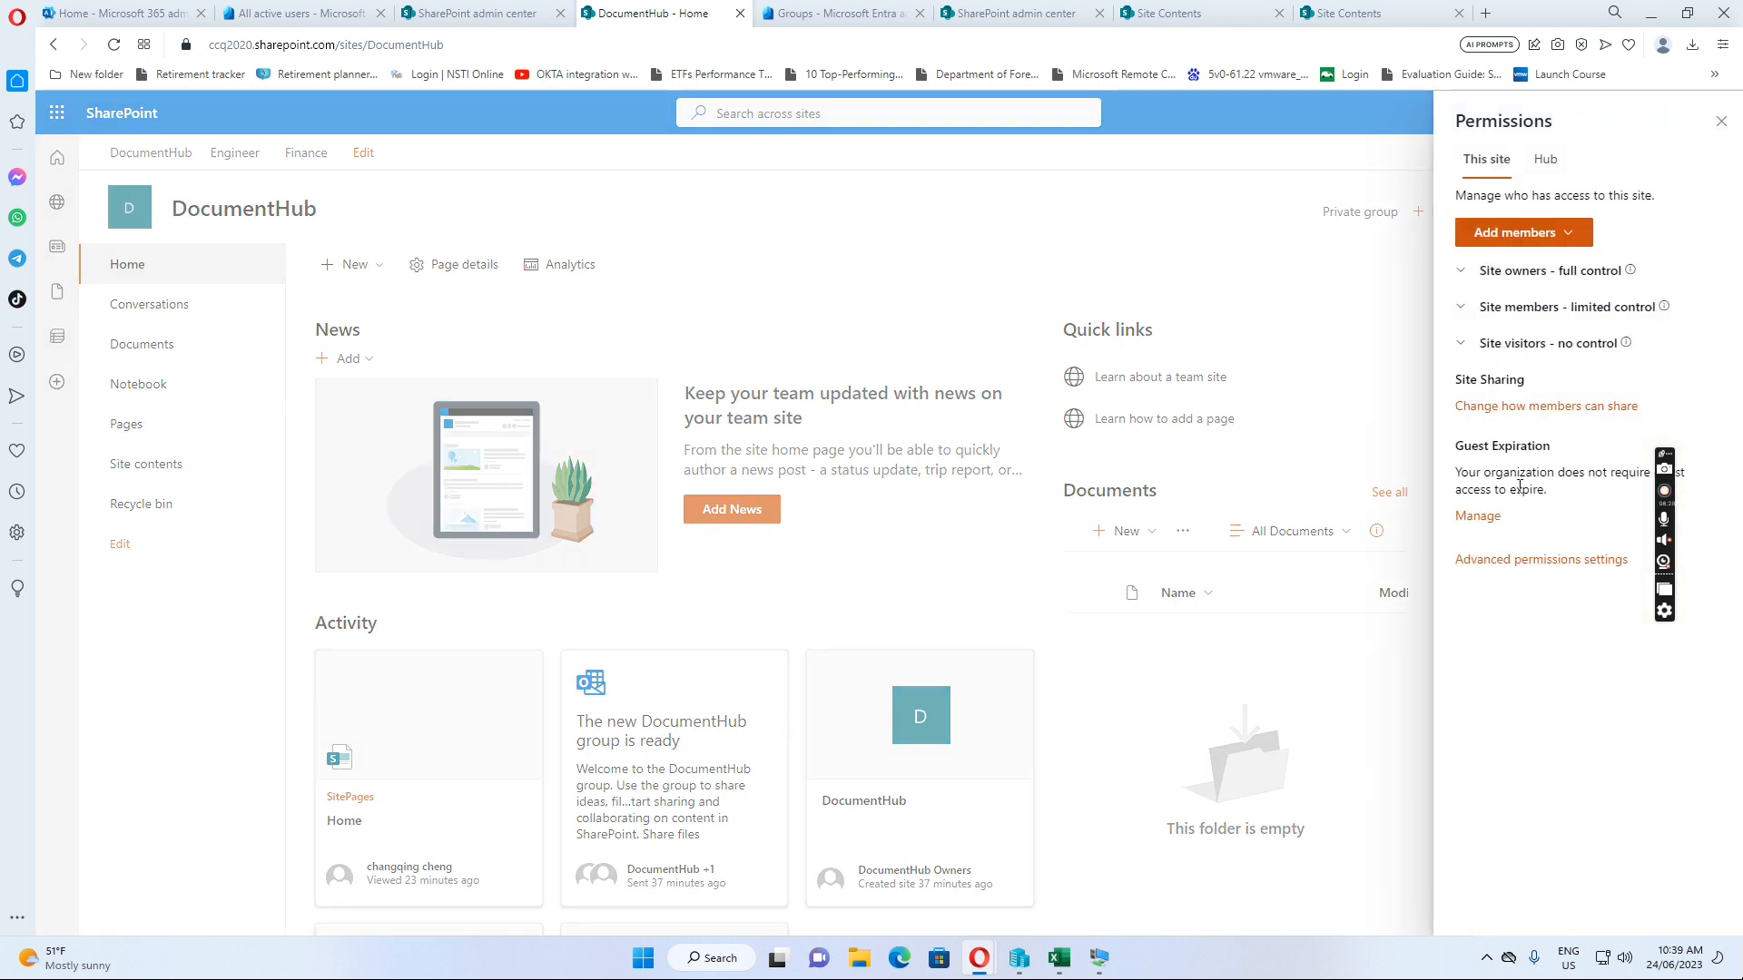
left_click(1509, 564)
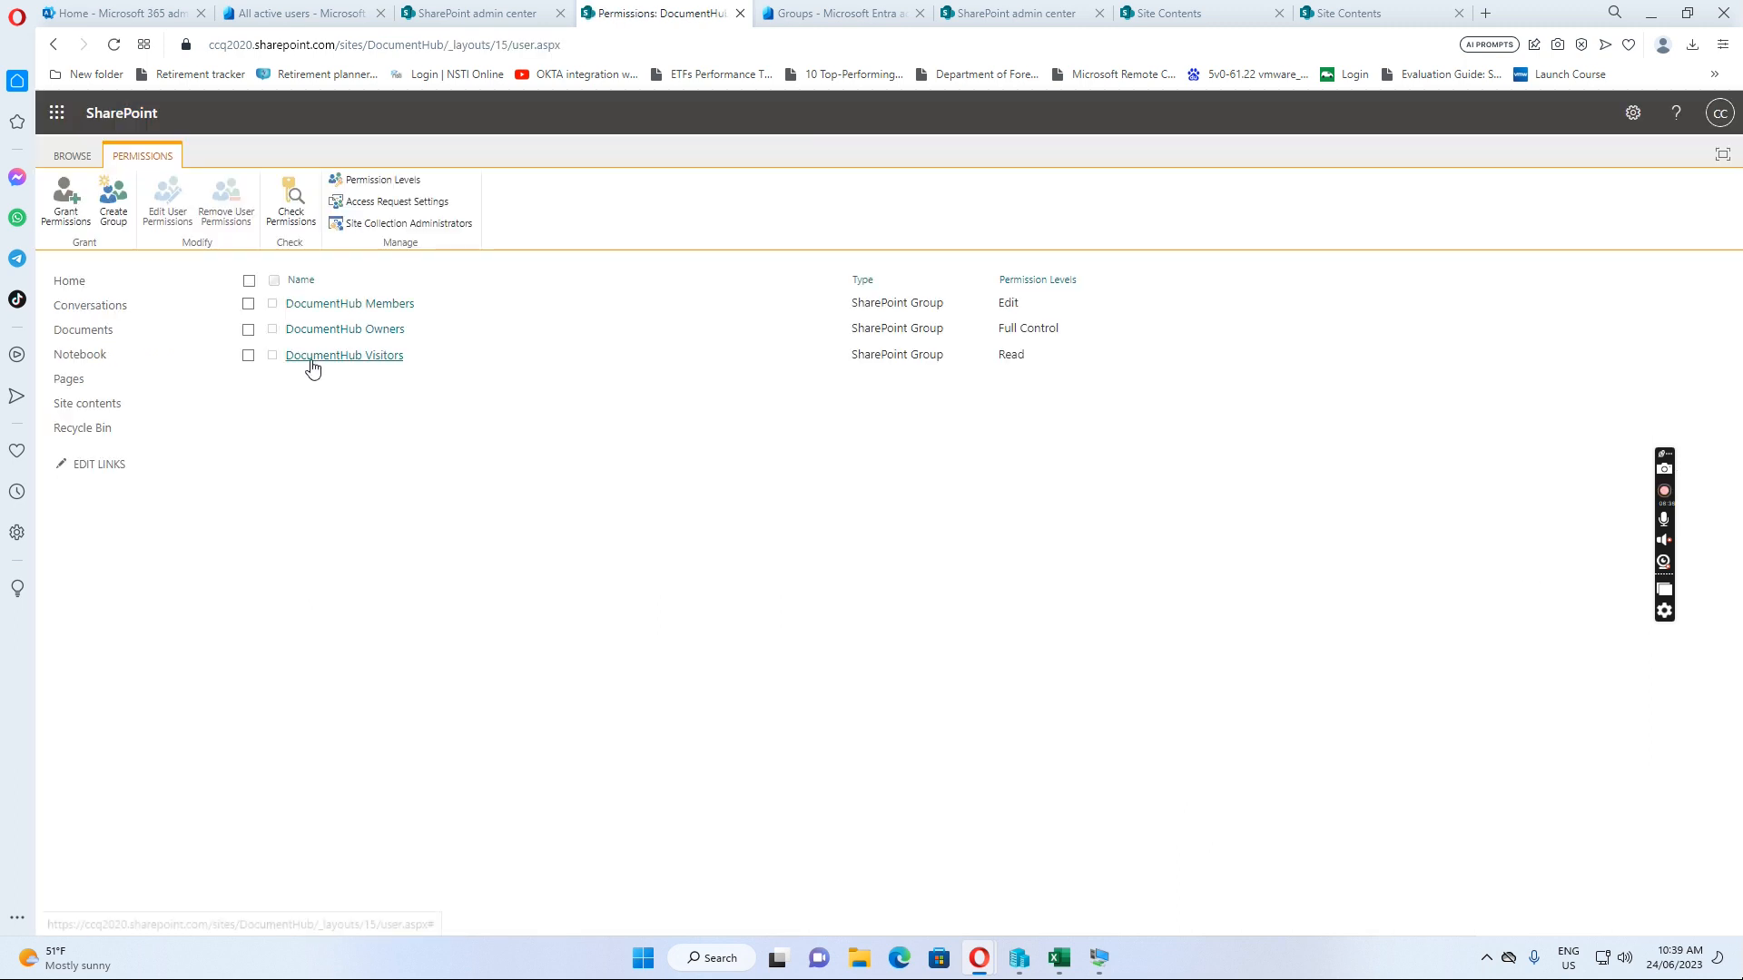
left_click(368, 308)
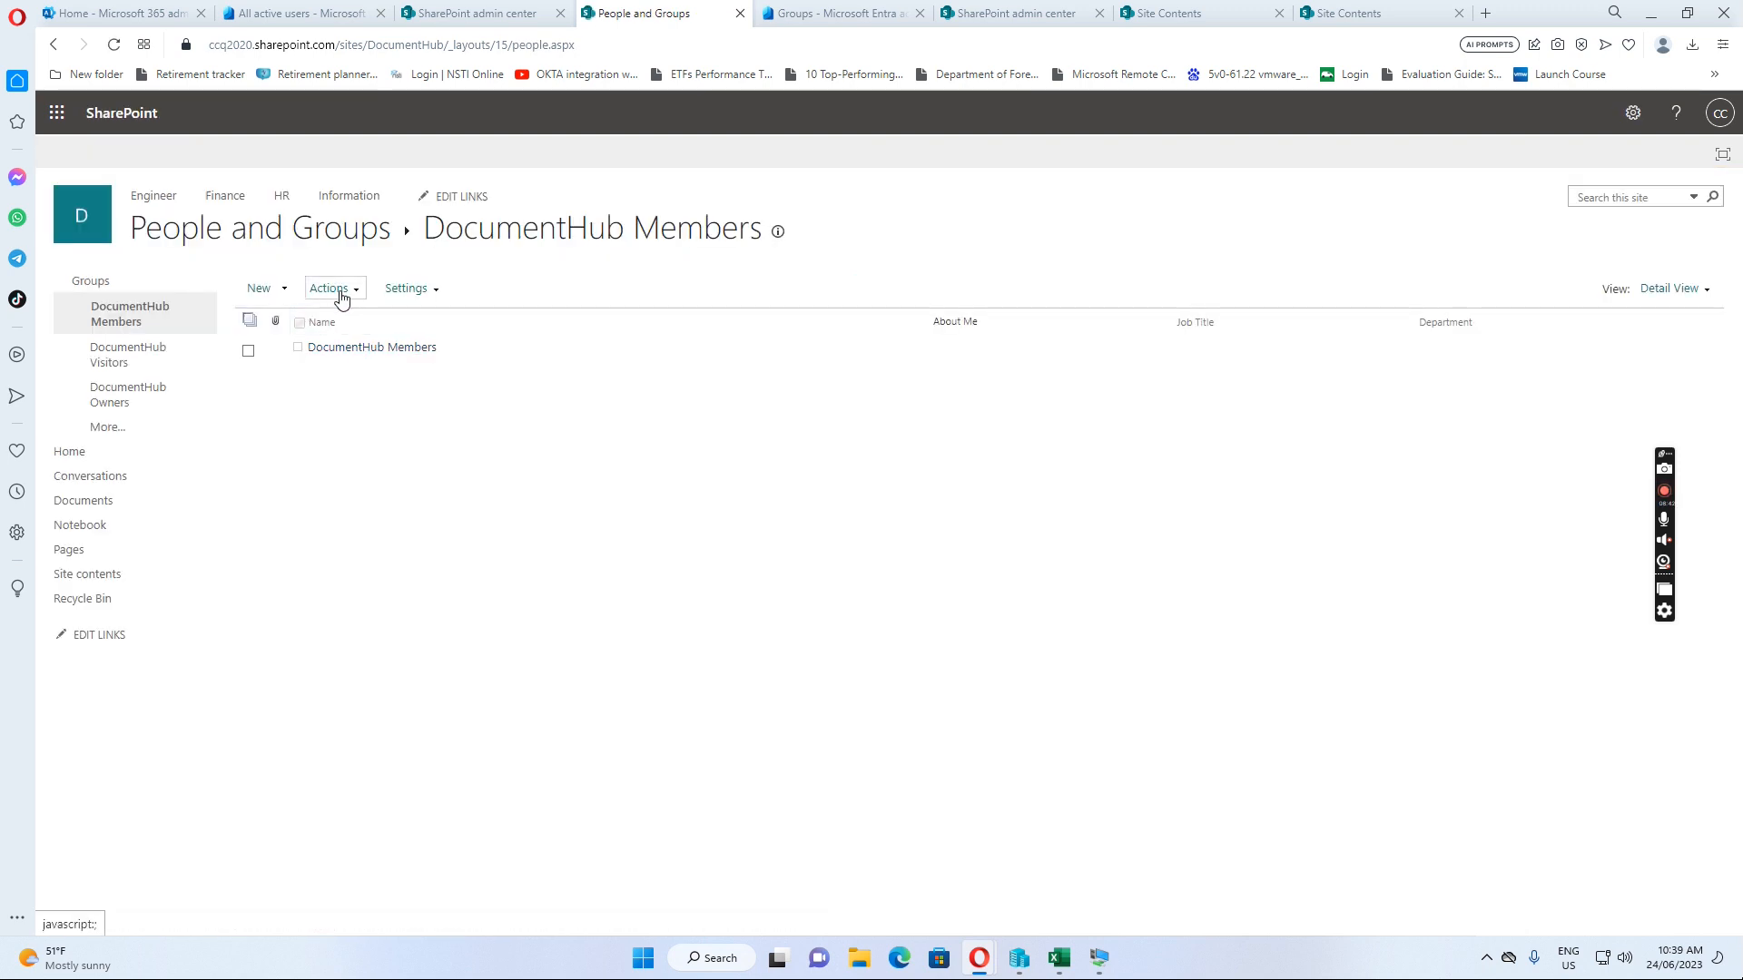
left_click(287, 290)
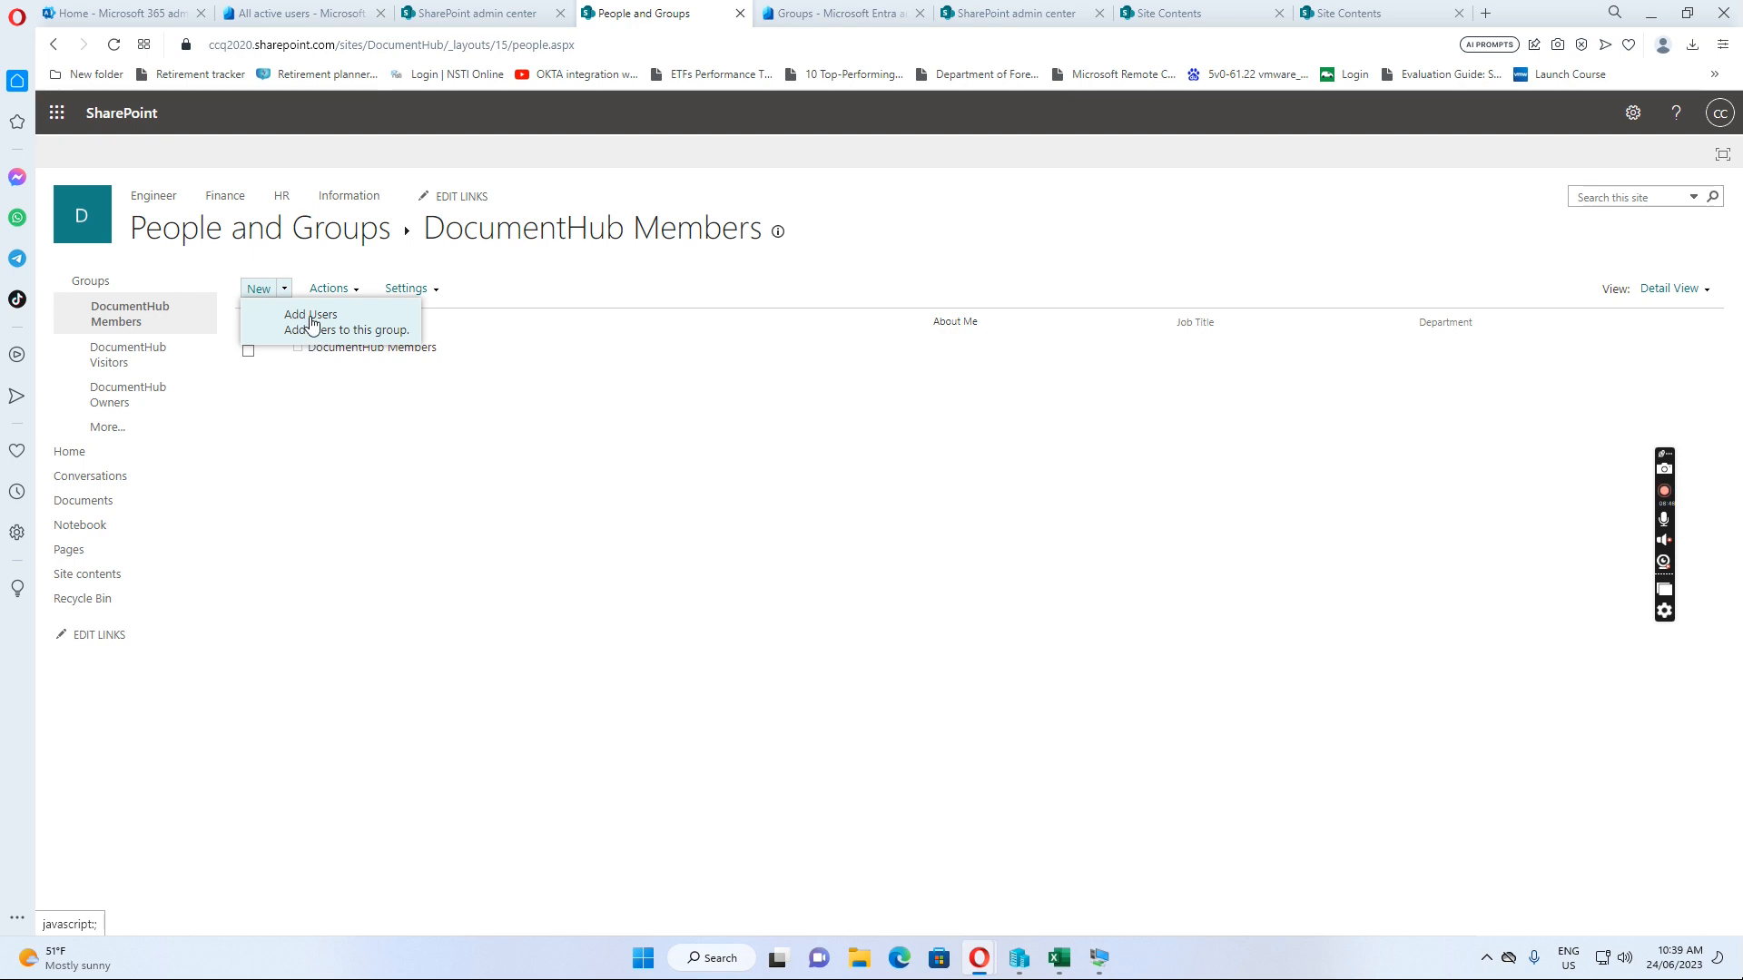
left_click(312, 322)
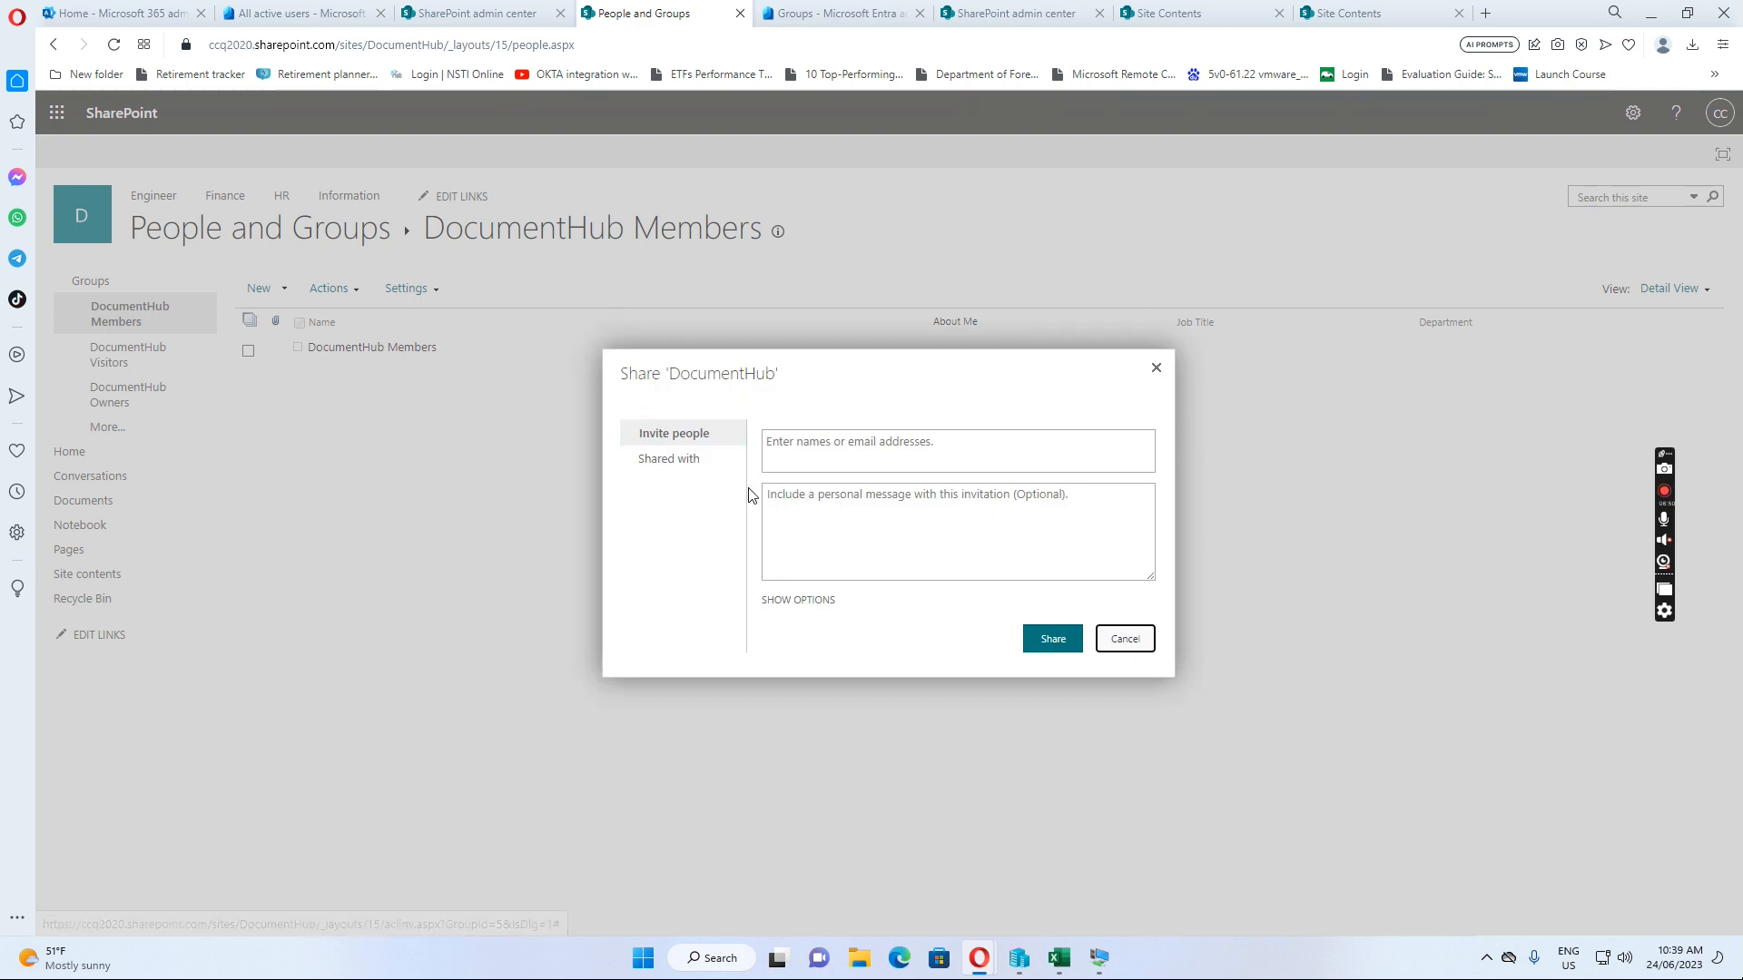
Share DocumentHub Members with the All active users group as a new member
left_click(801, 455)
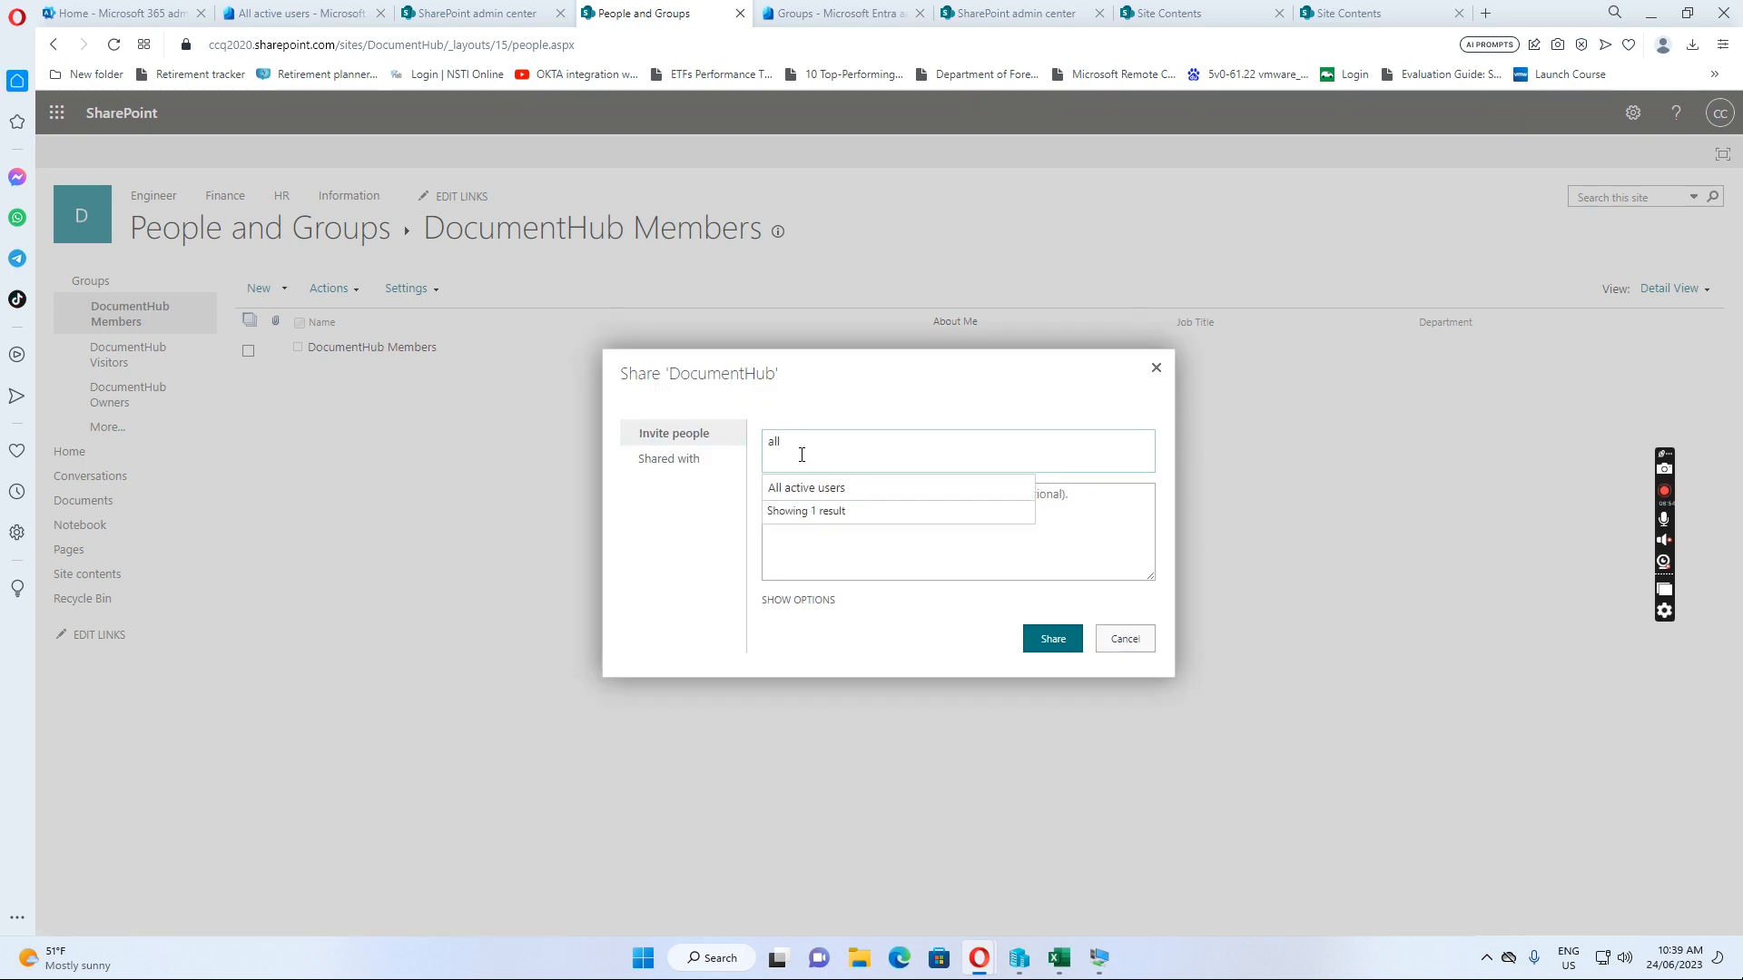
left_click(827, 489)
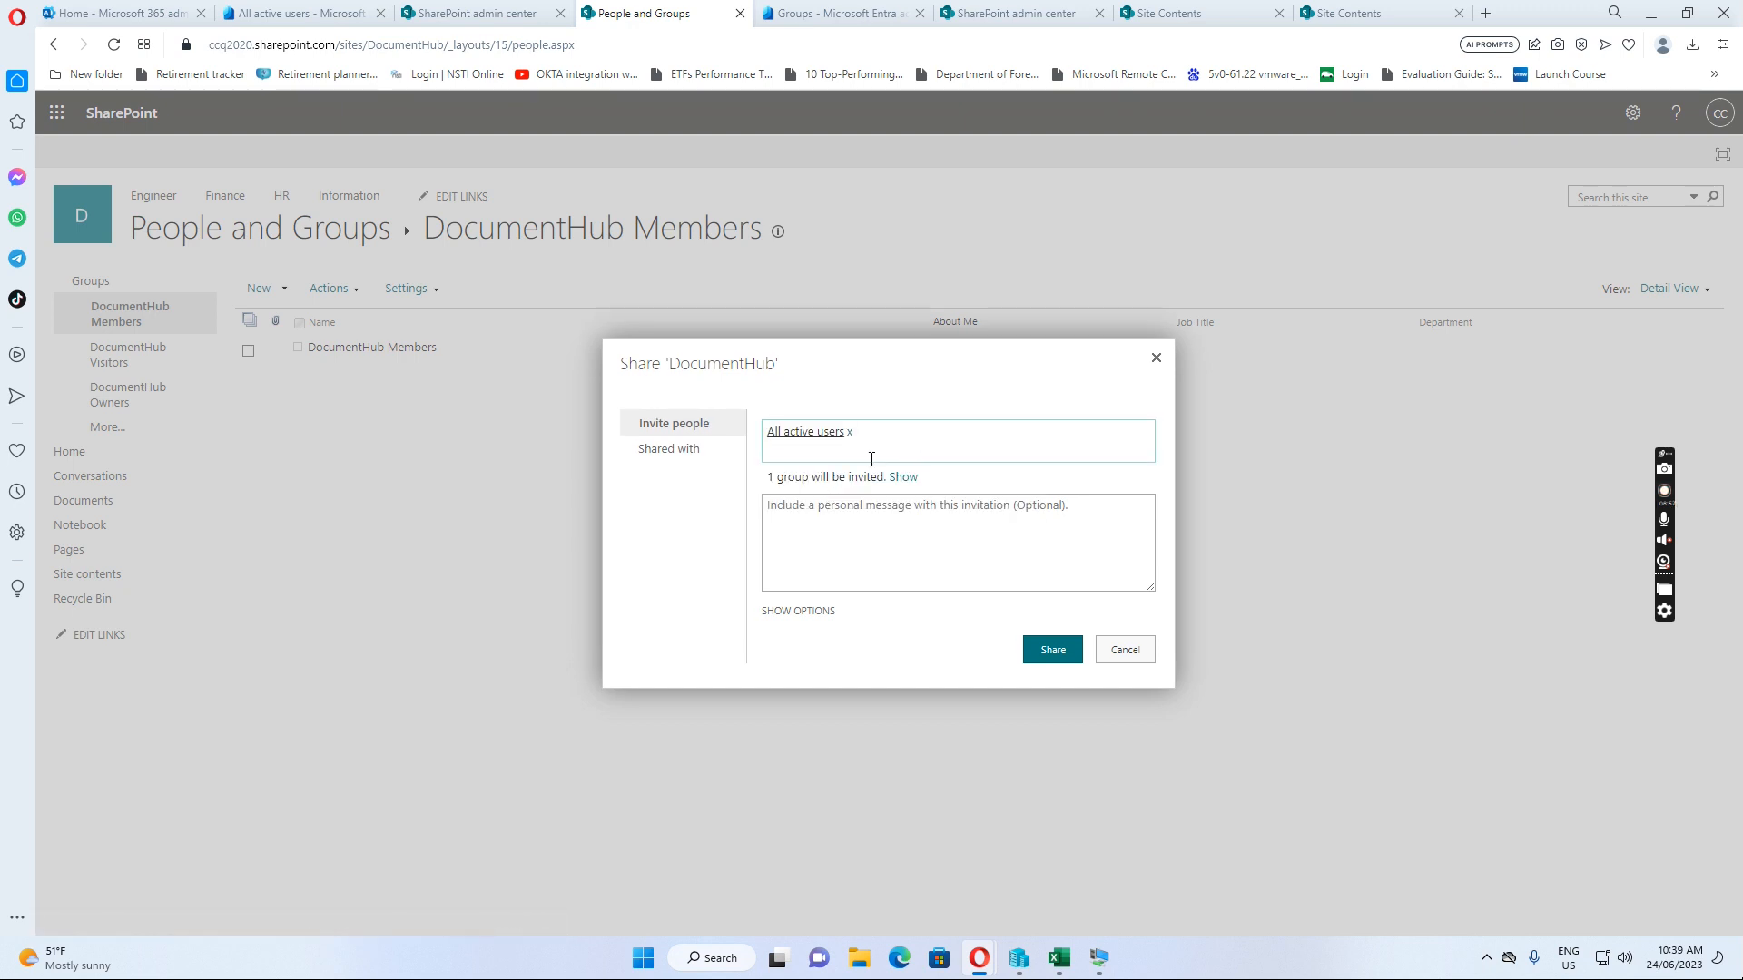
left_click(791, 612)
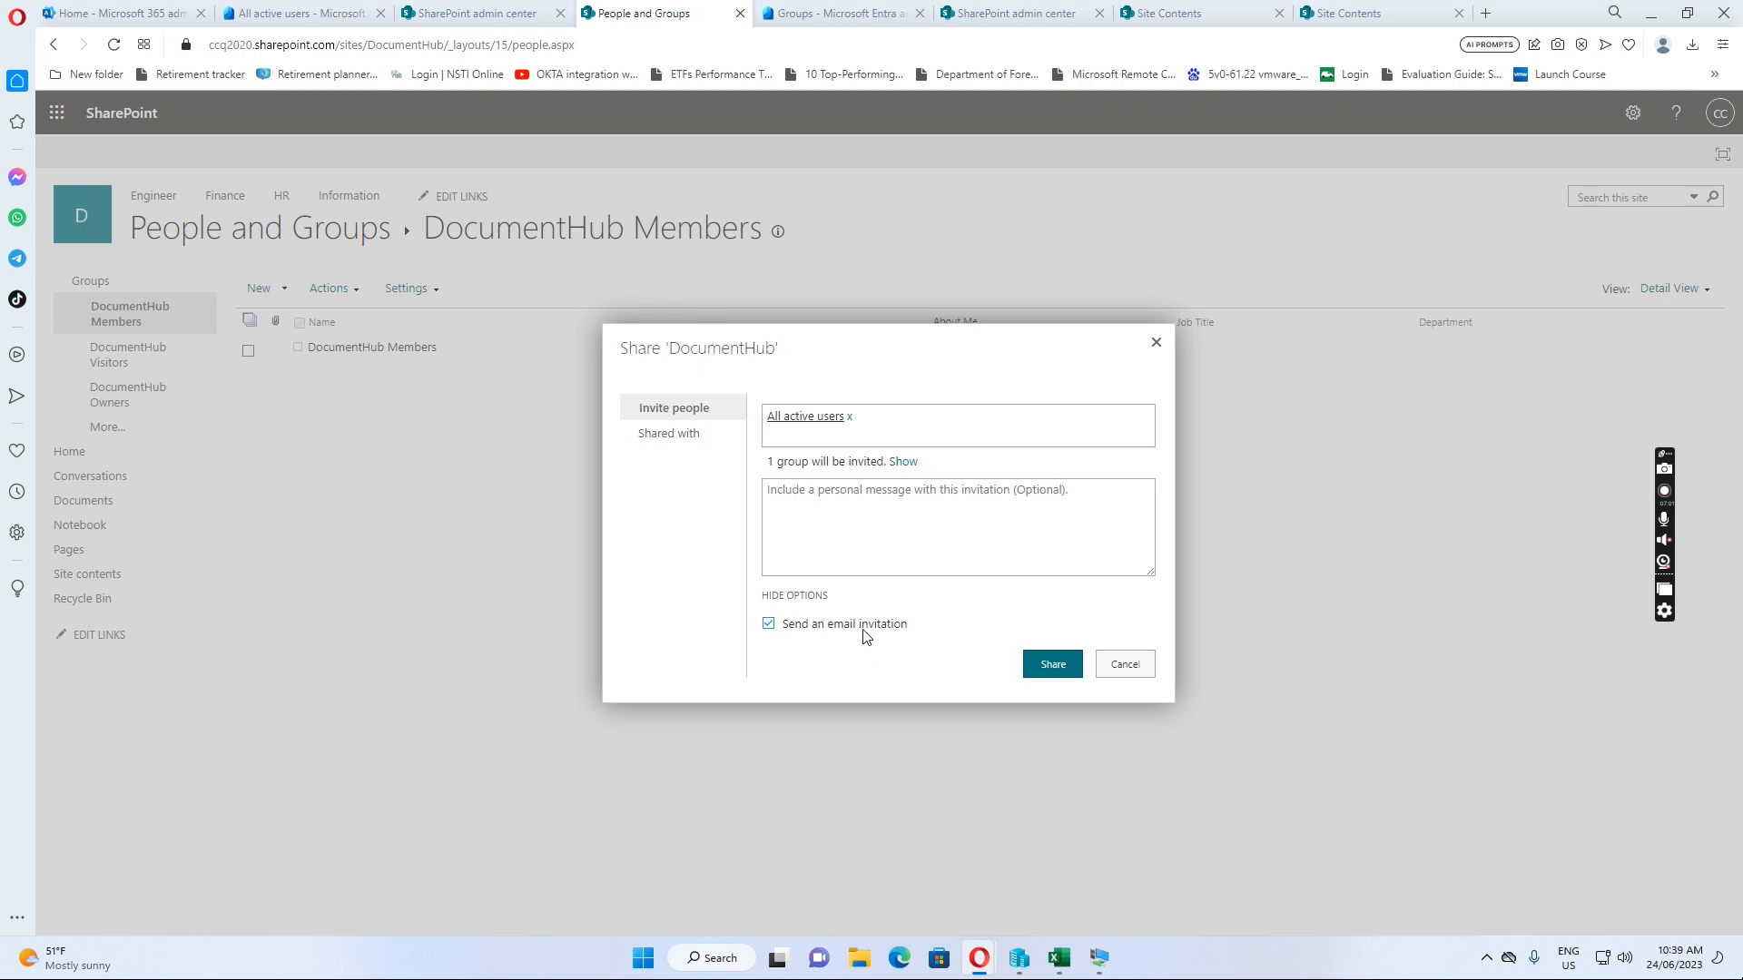
left_click(1052, 666)
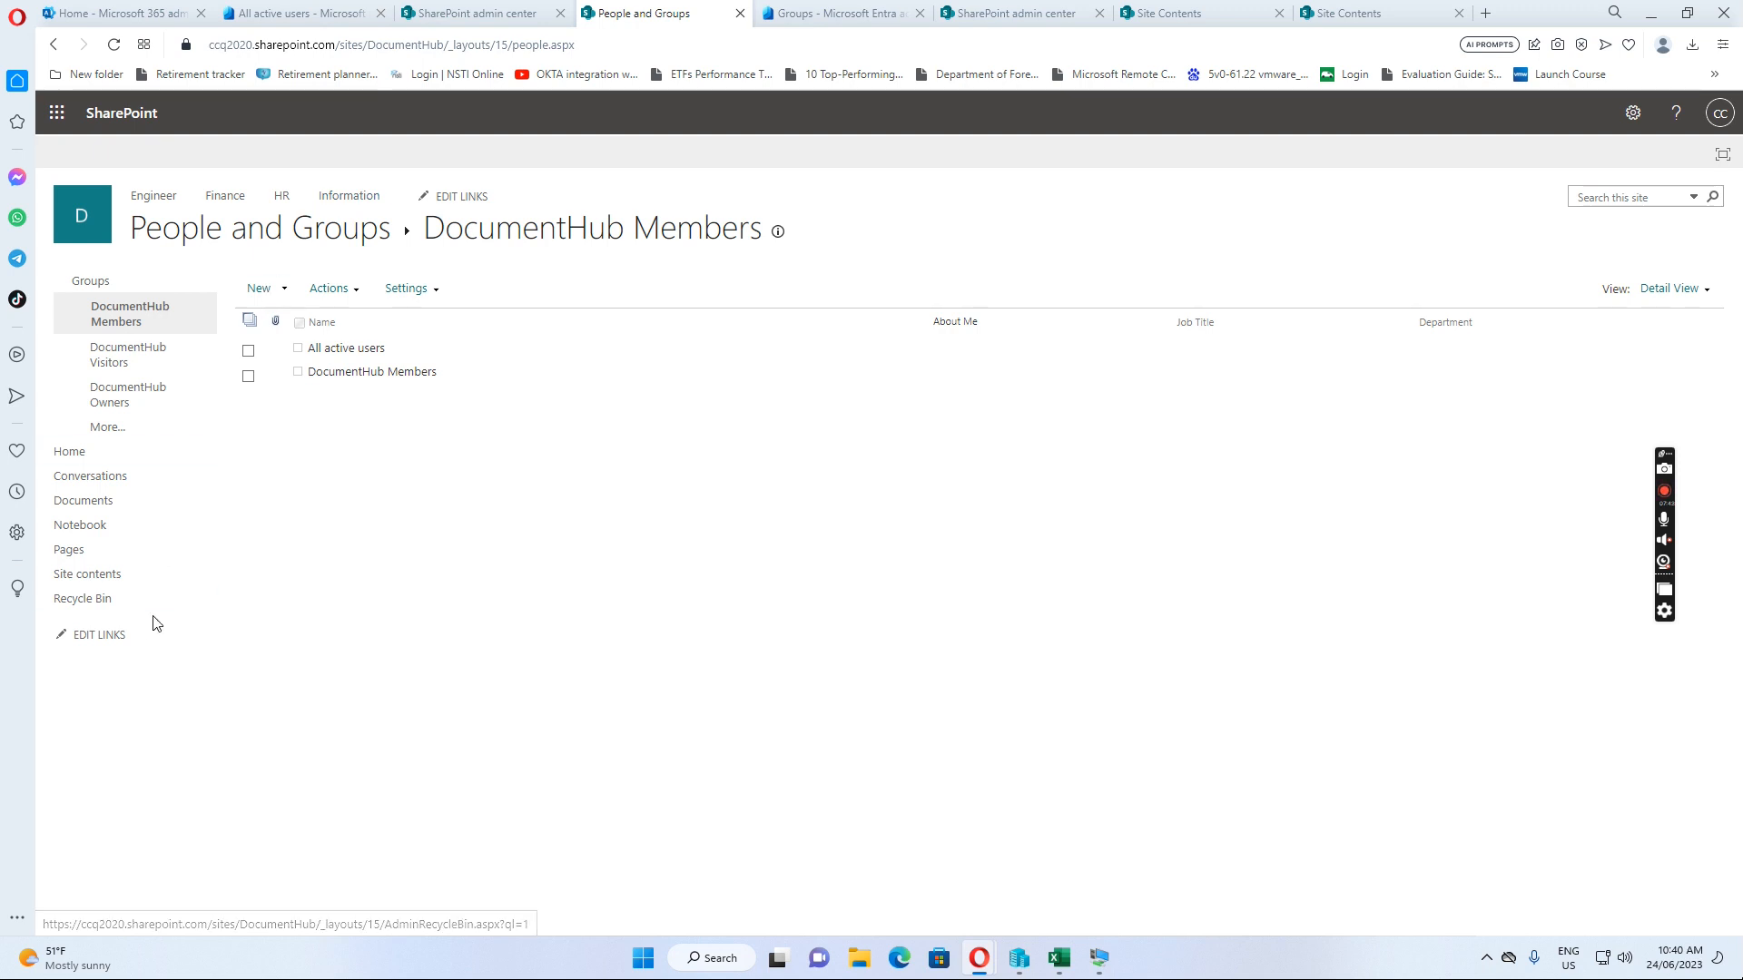
left_click(1100, 956)
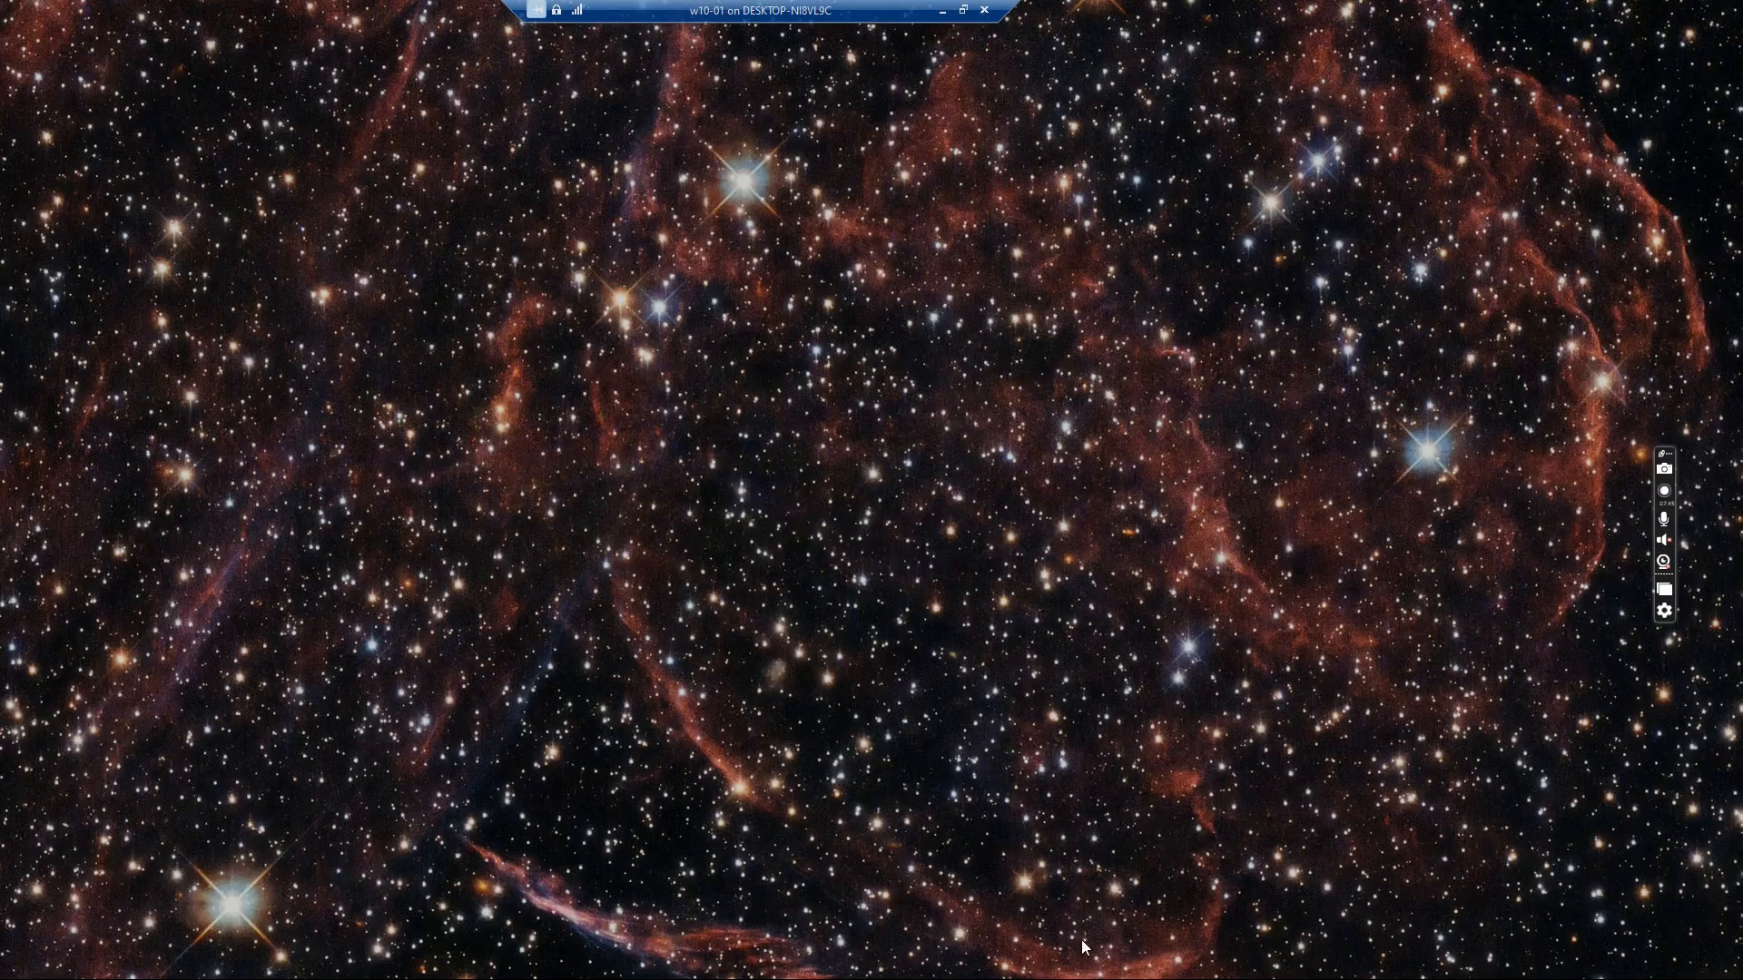
Unlock the remote test computer by entering the second test user's password
left_click(625, 467)
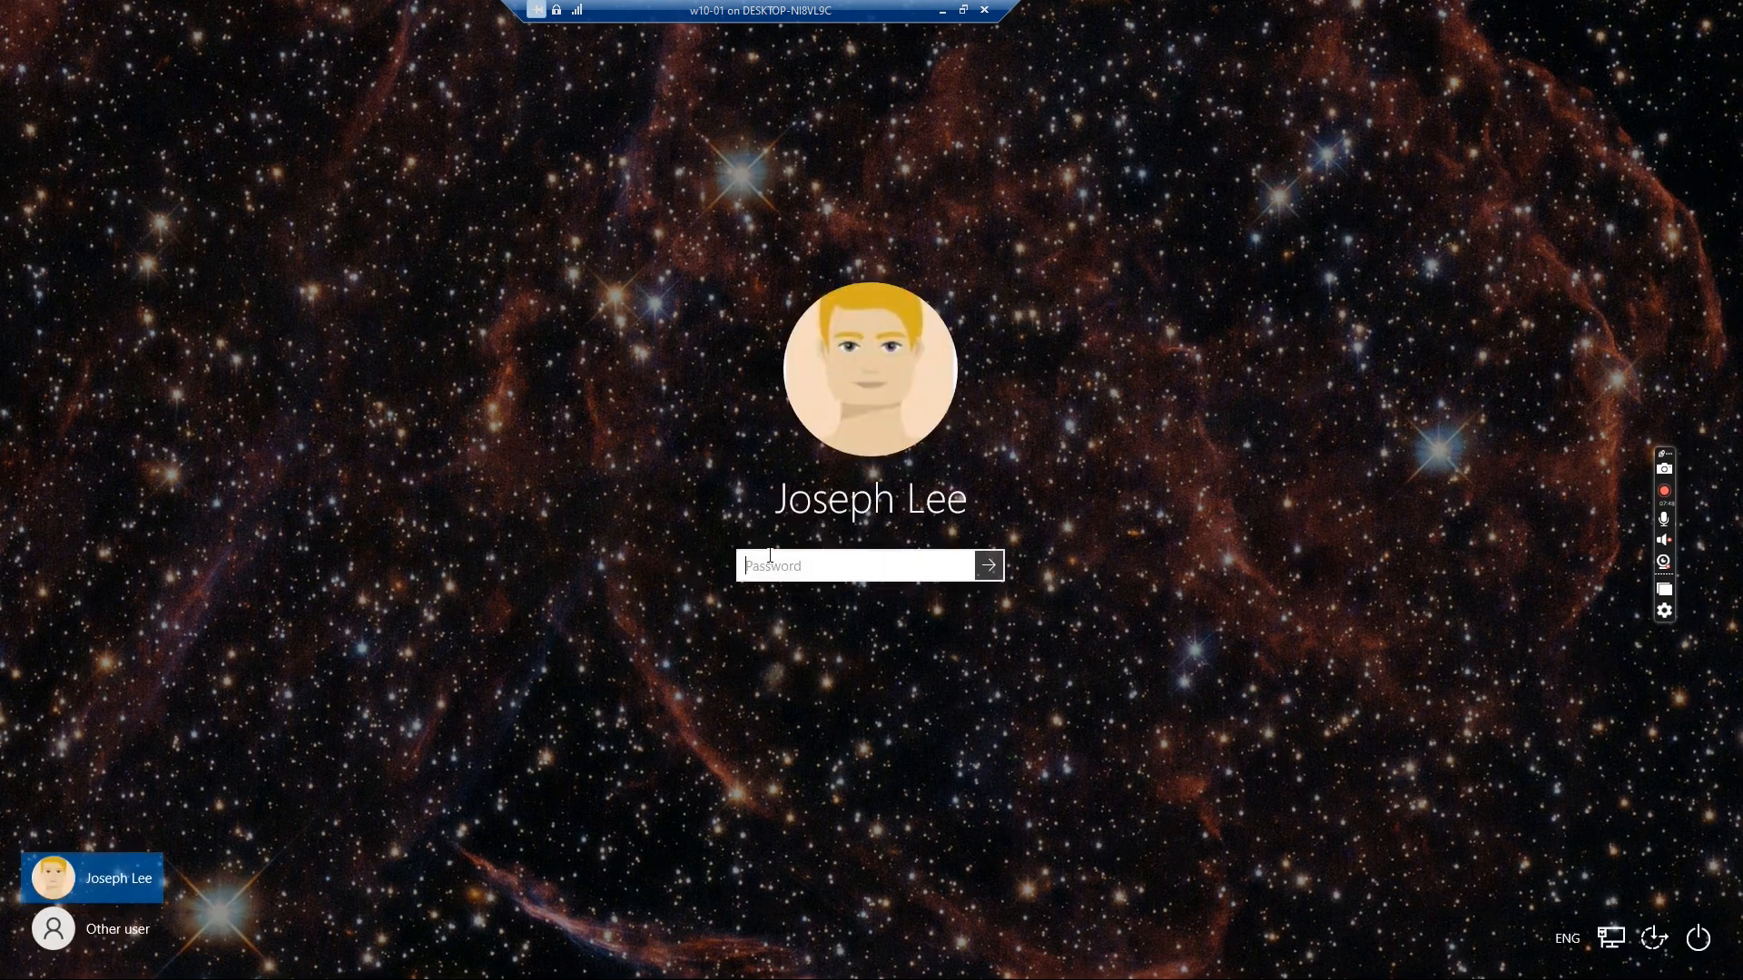
type("•")
key("Return")
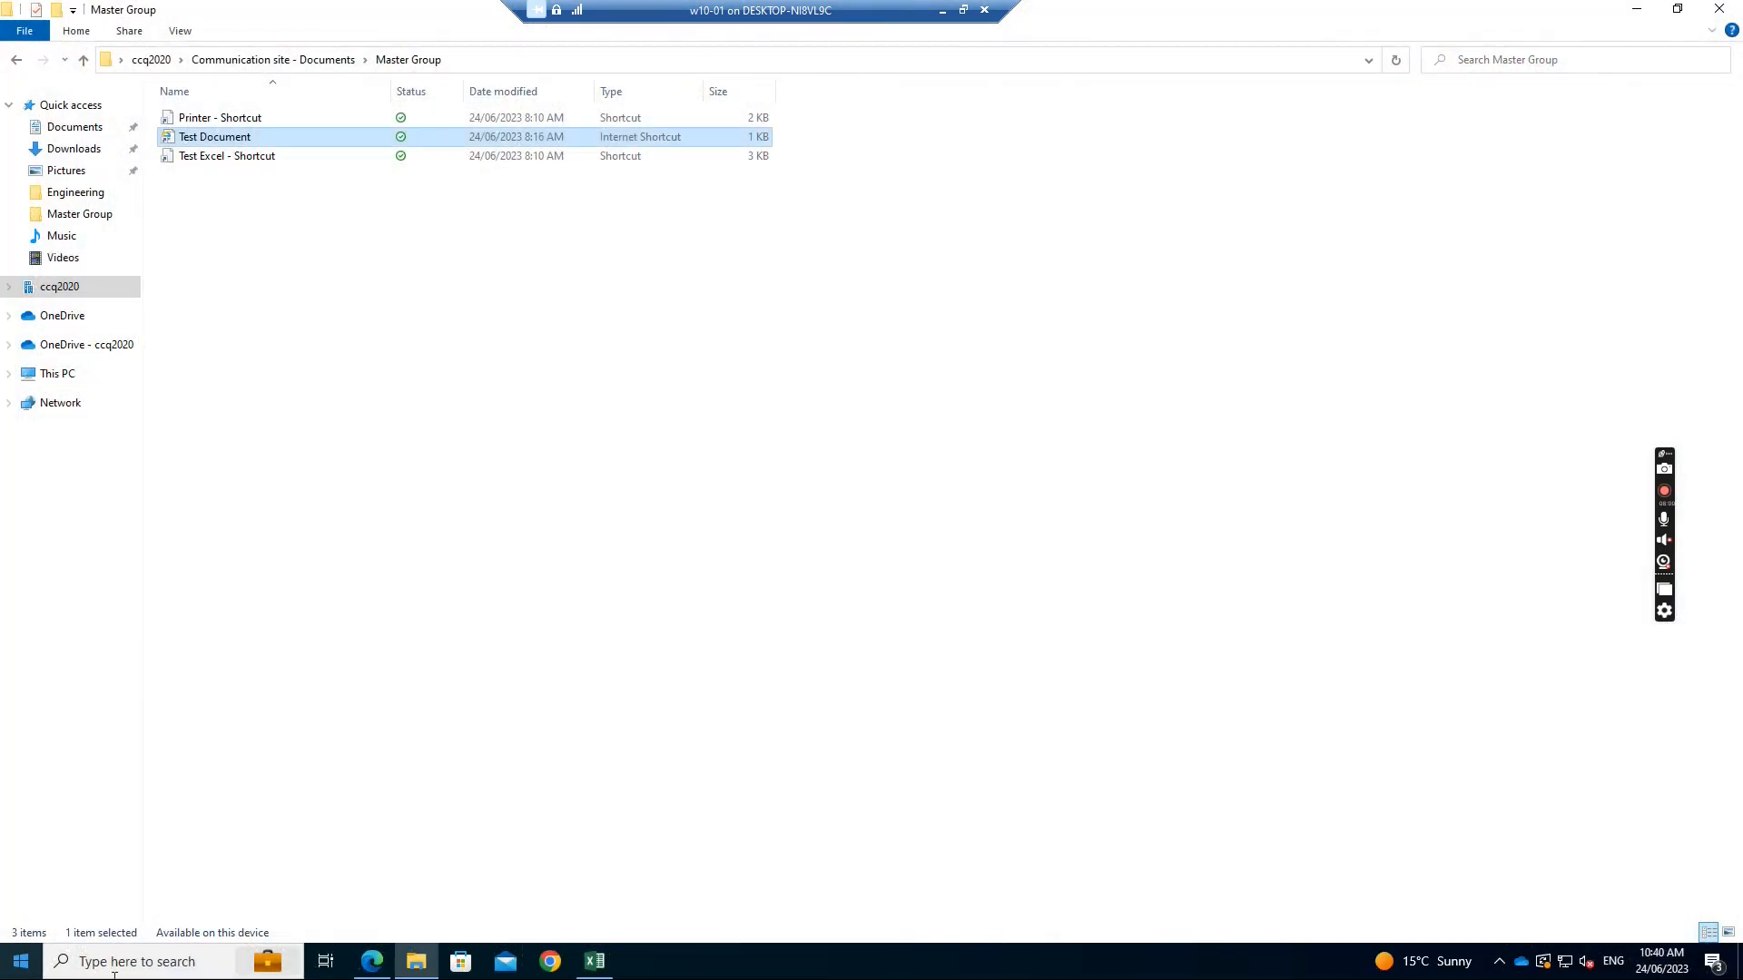
Bring Edge forward and close the duplicate Test document.docx tab
left_click(367, 964)
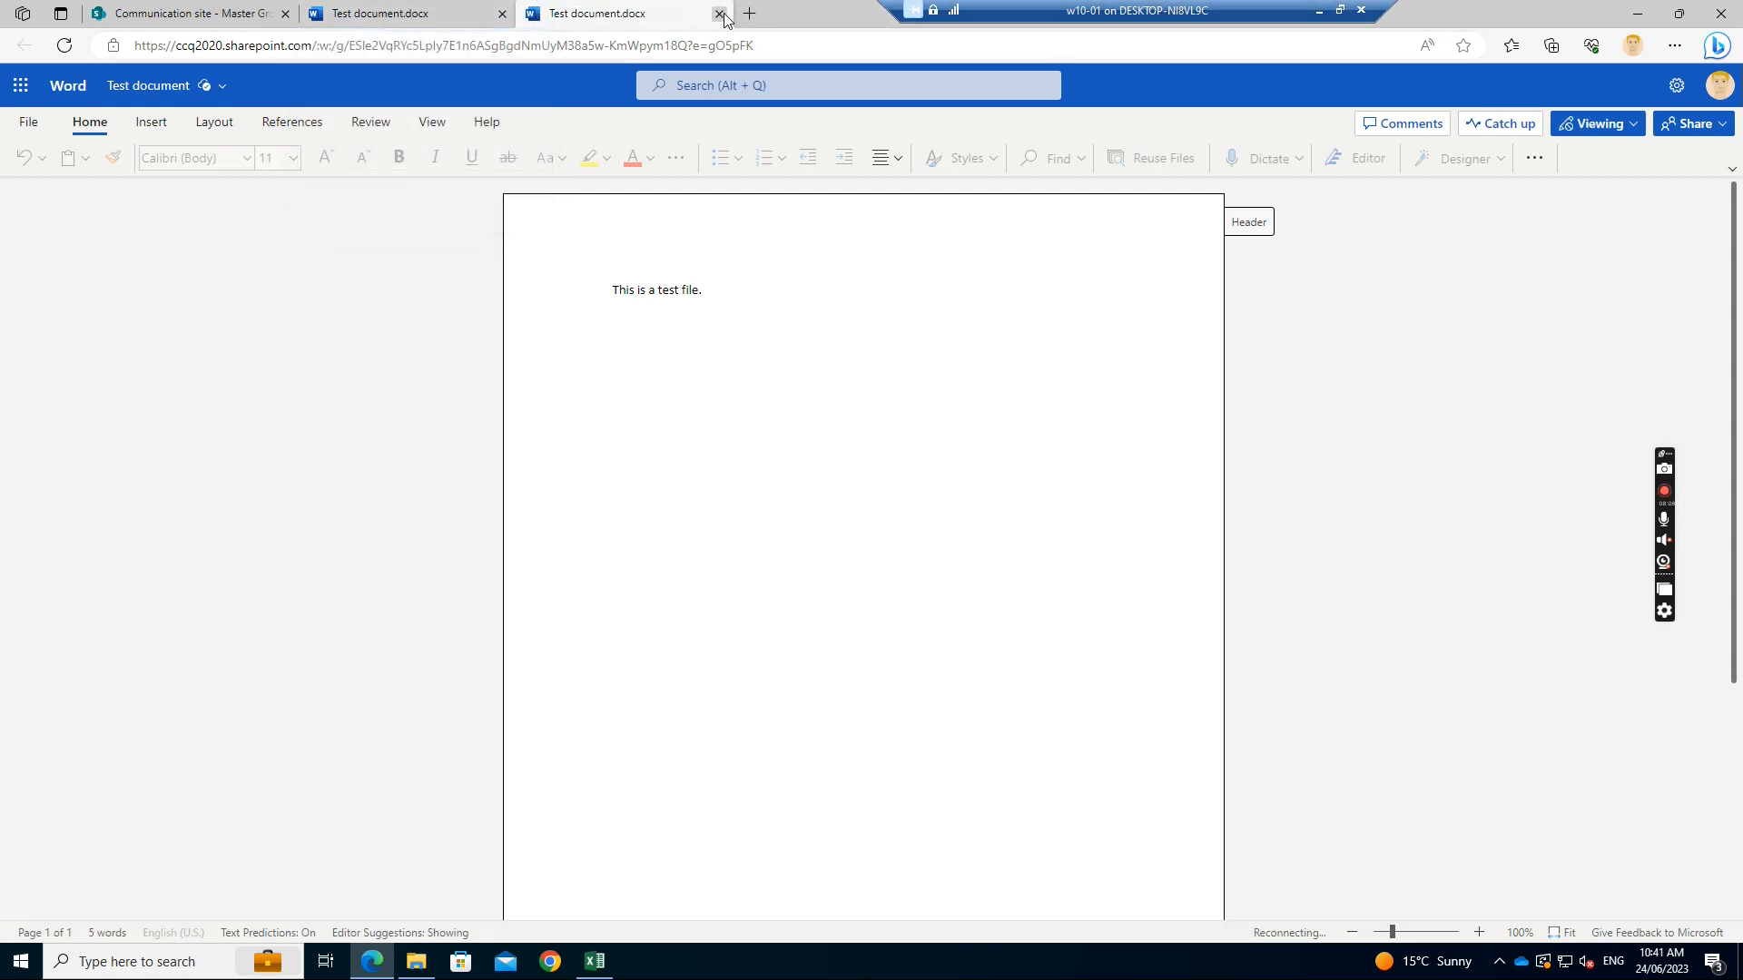
left_click(502, 14)
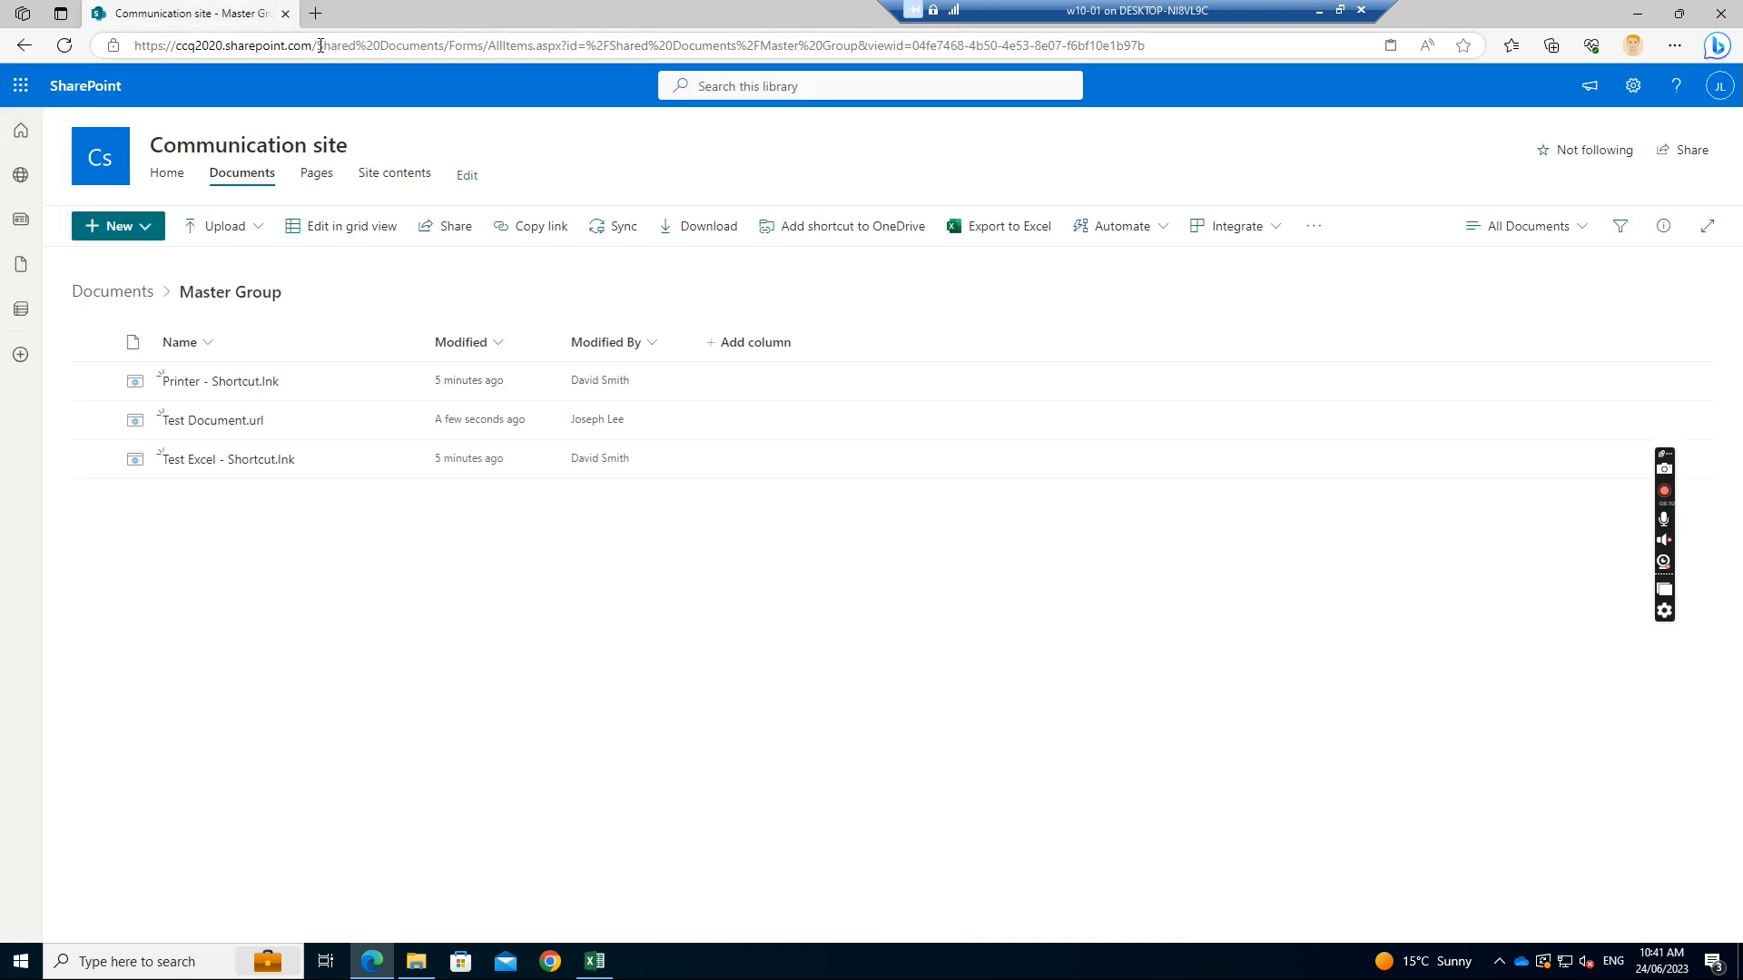
Go to the DocumentHub site by replacing the URL path with sites/documenthub
left_click_drag(320, 45, 1192, 39)
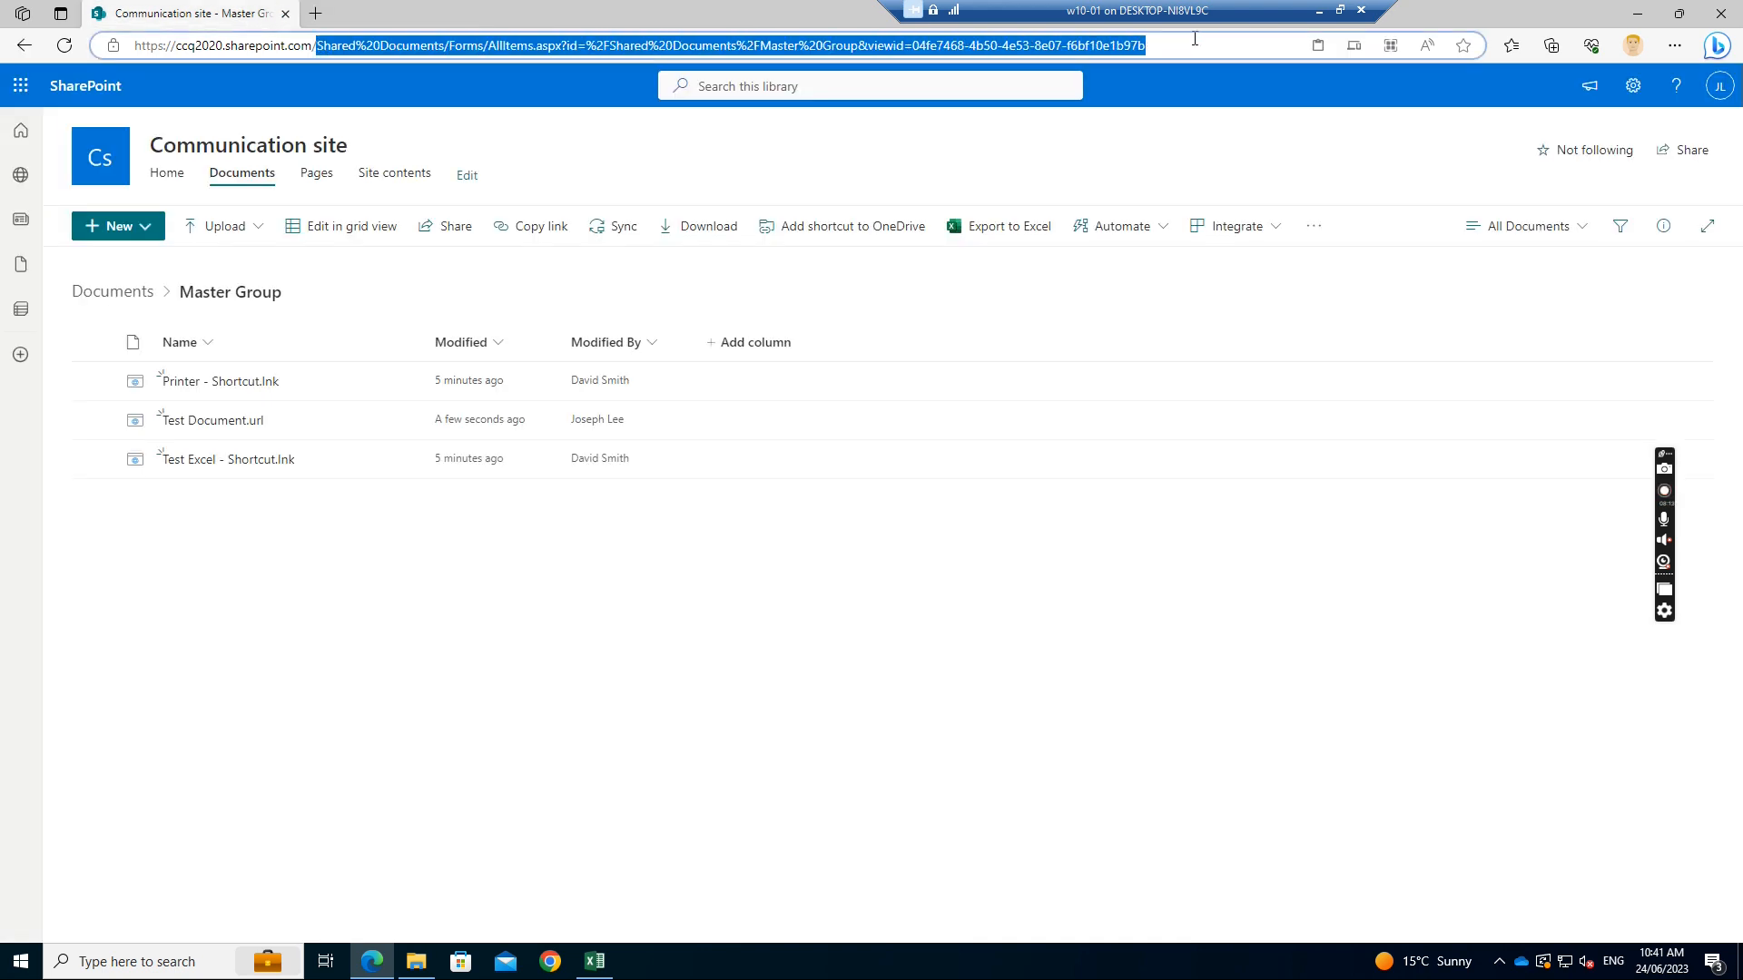
type("sites/")
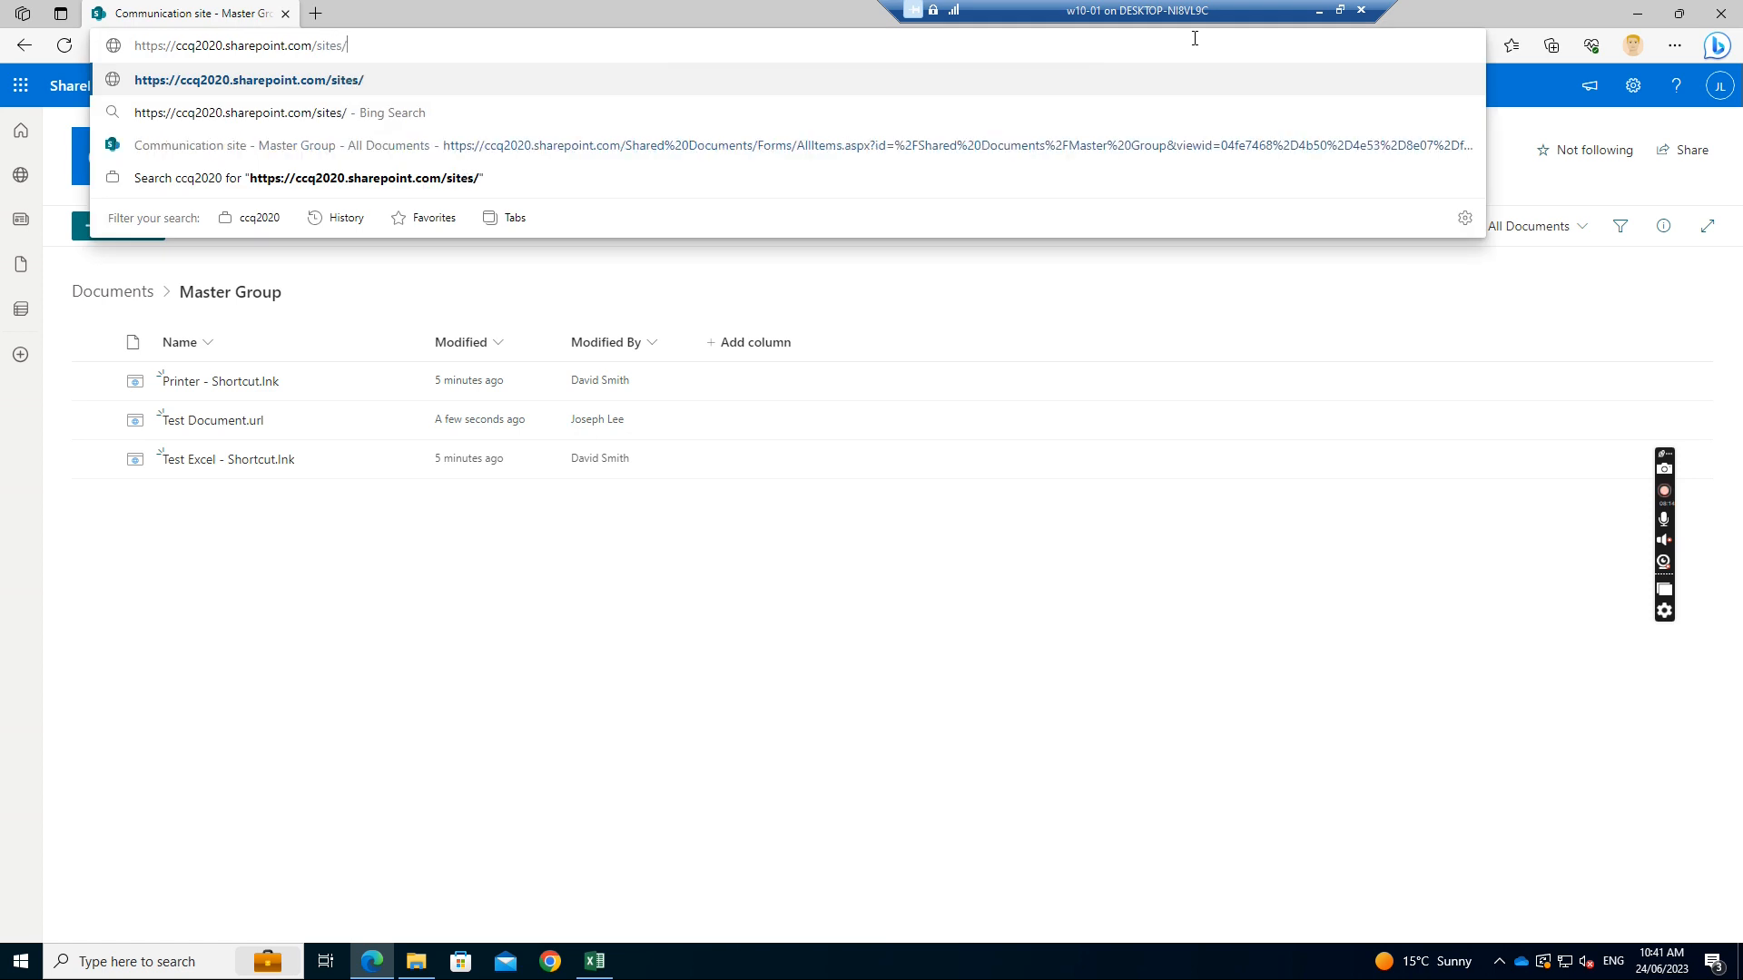
type("documenthub")
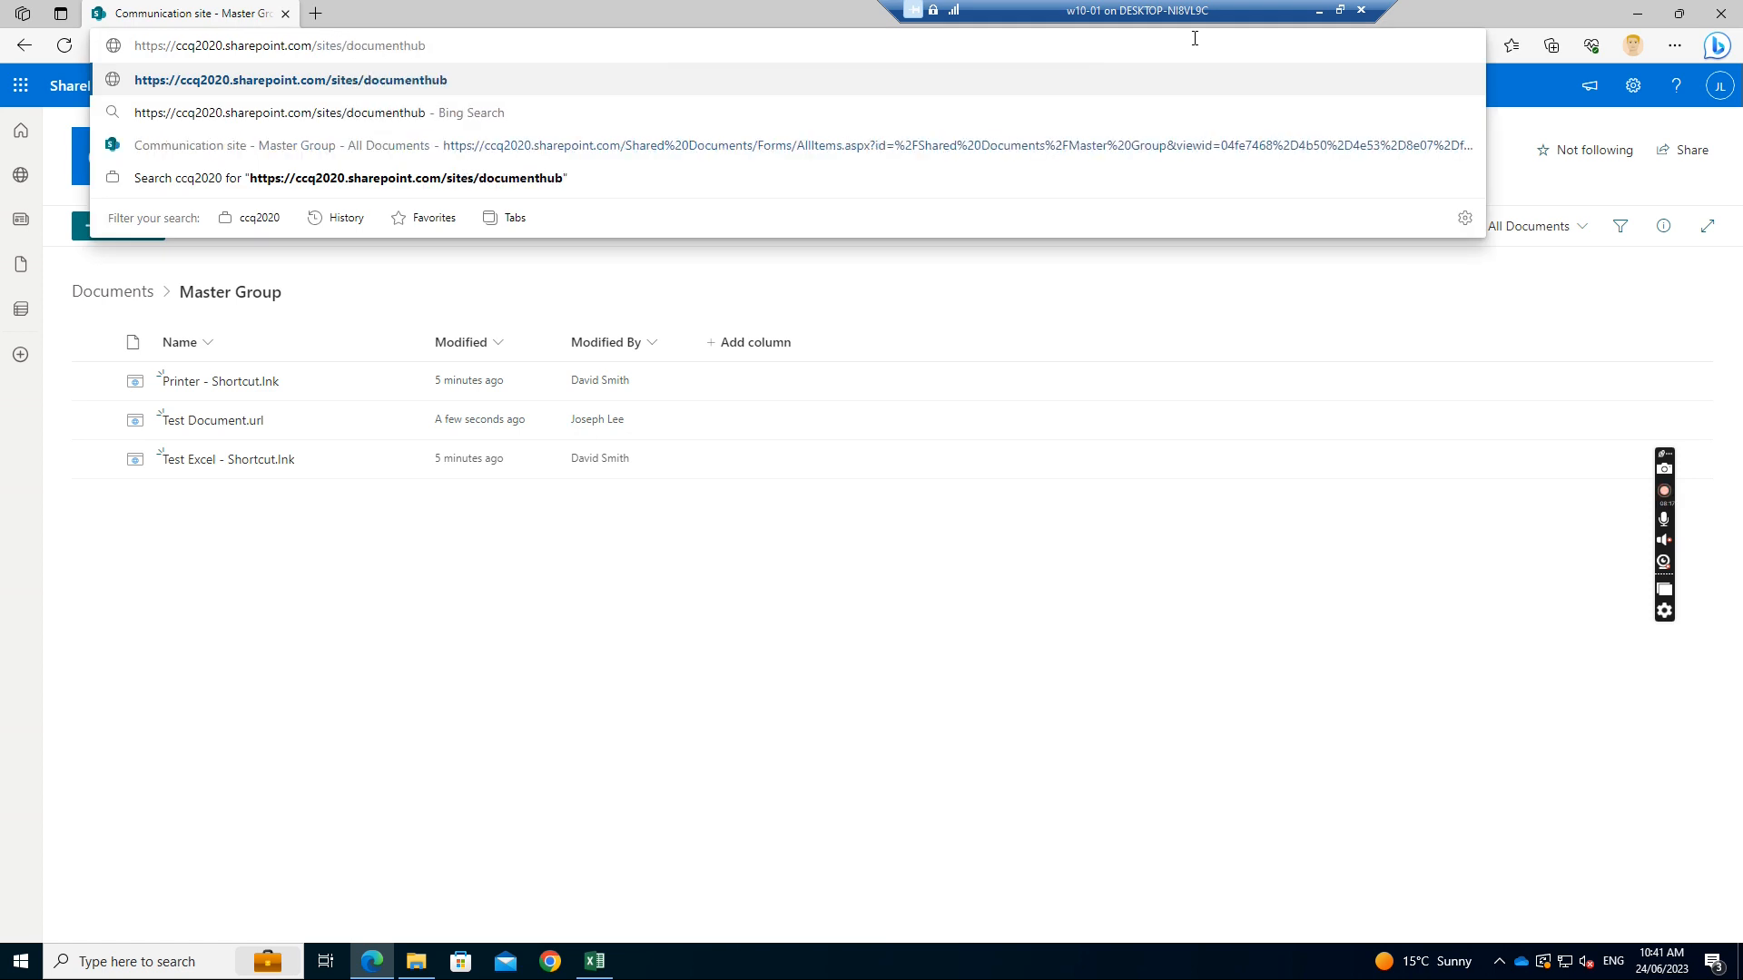
key("Return")
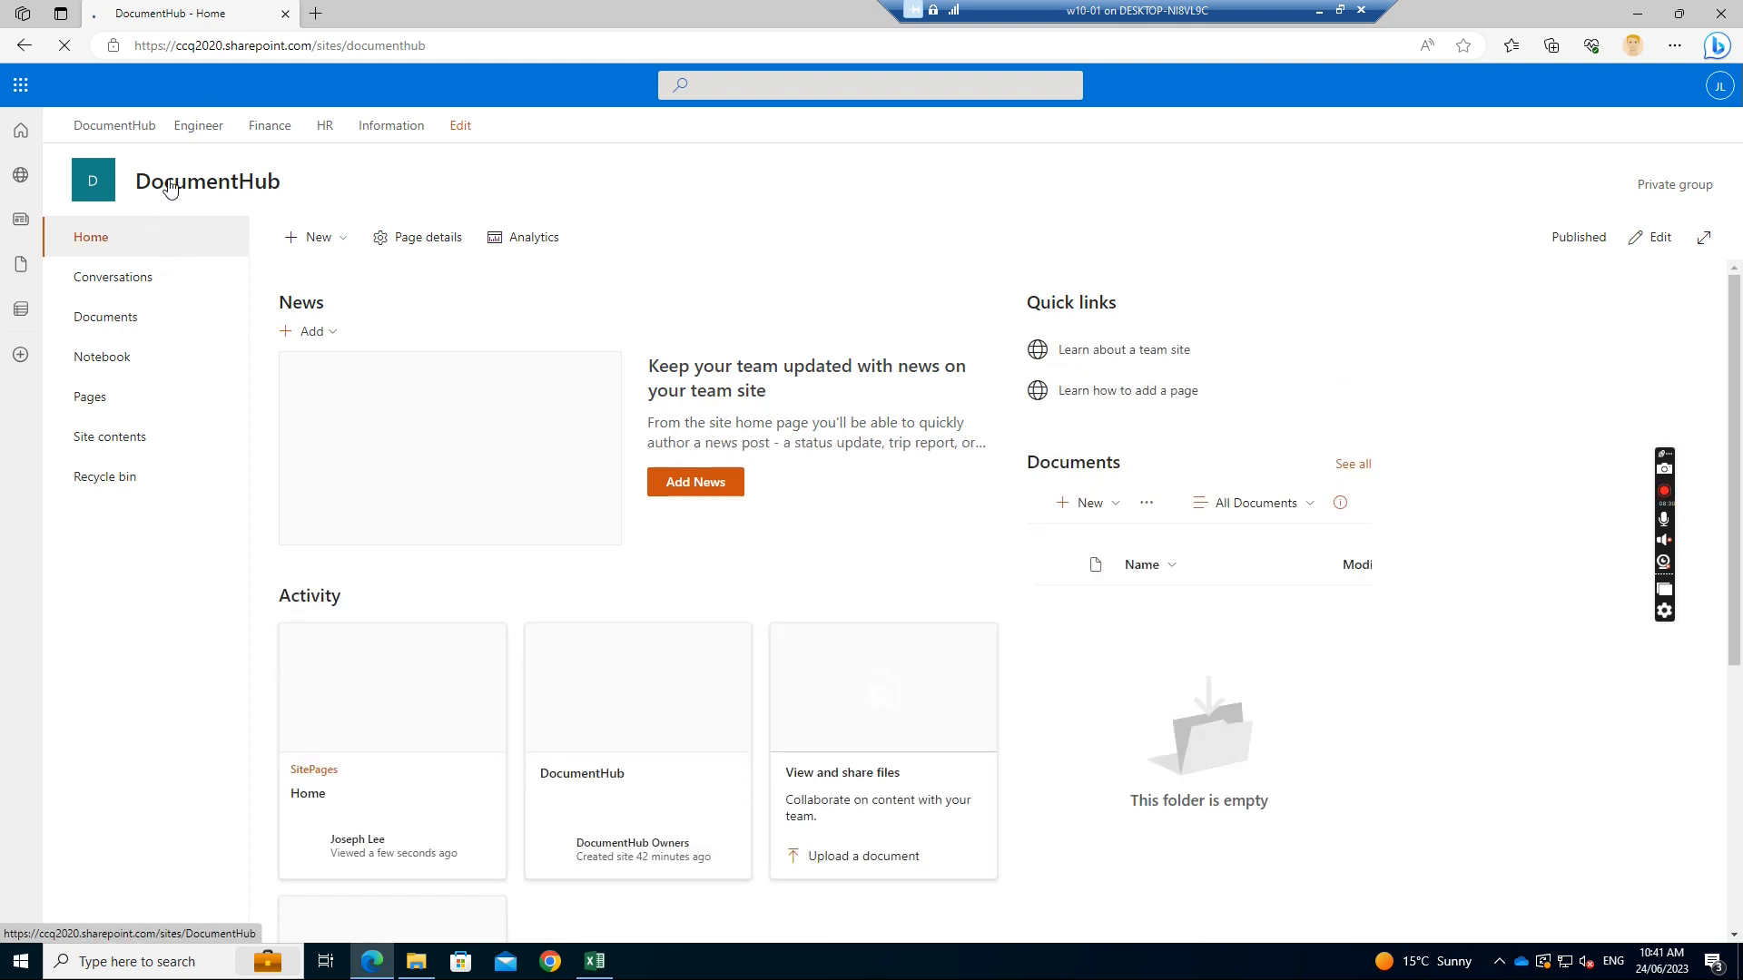
Try Engineer from the hub navigation, get Access required, then go back and open Information
left_click(203, 132)
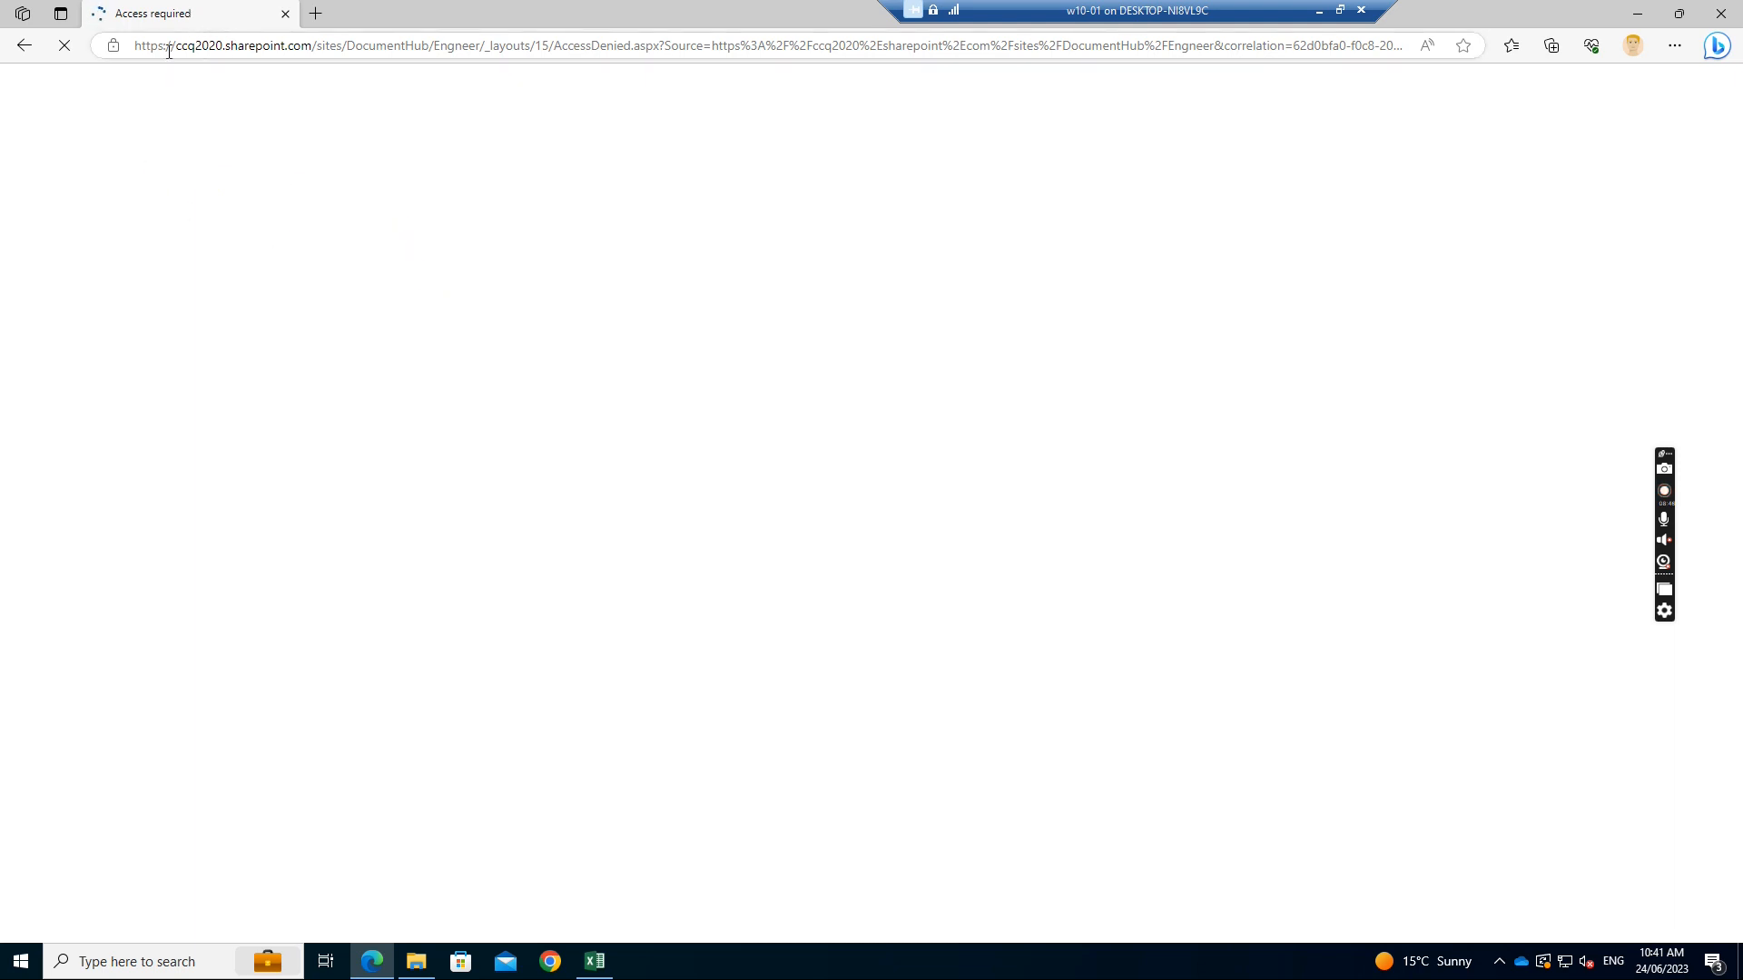
left_click(24, 55)
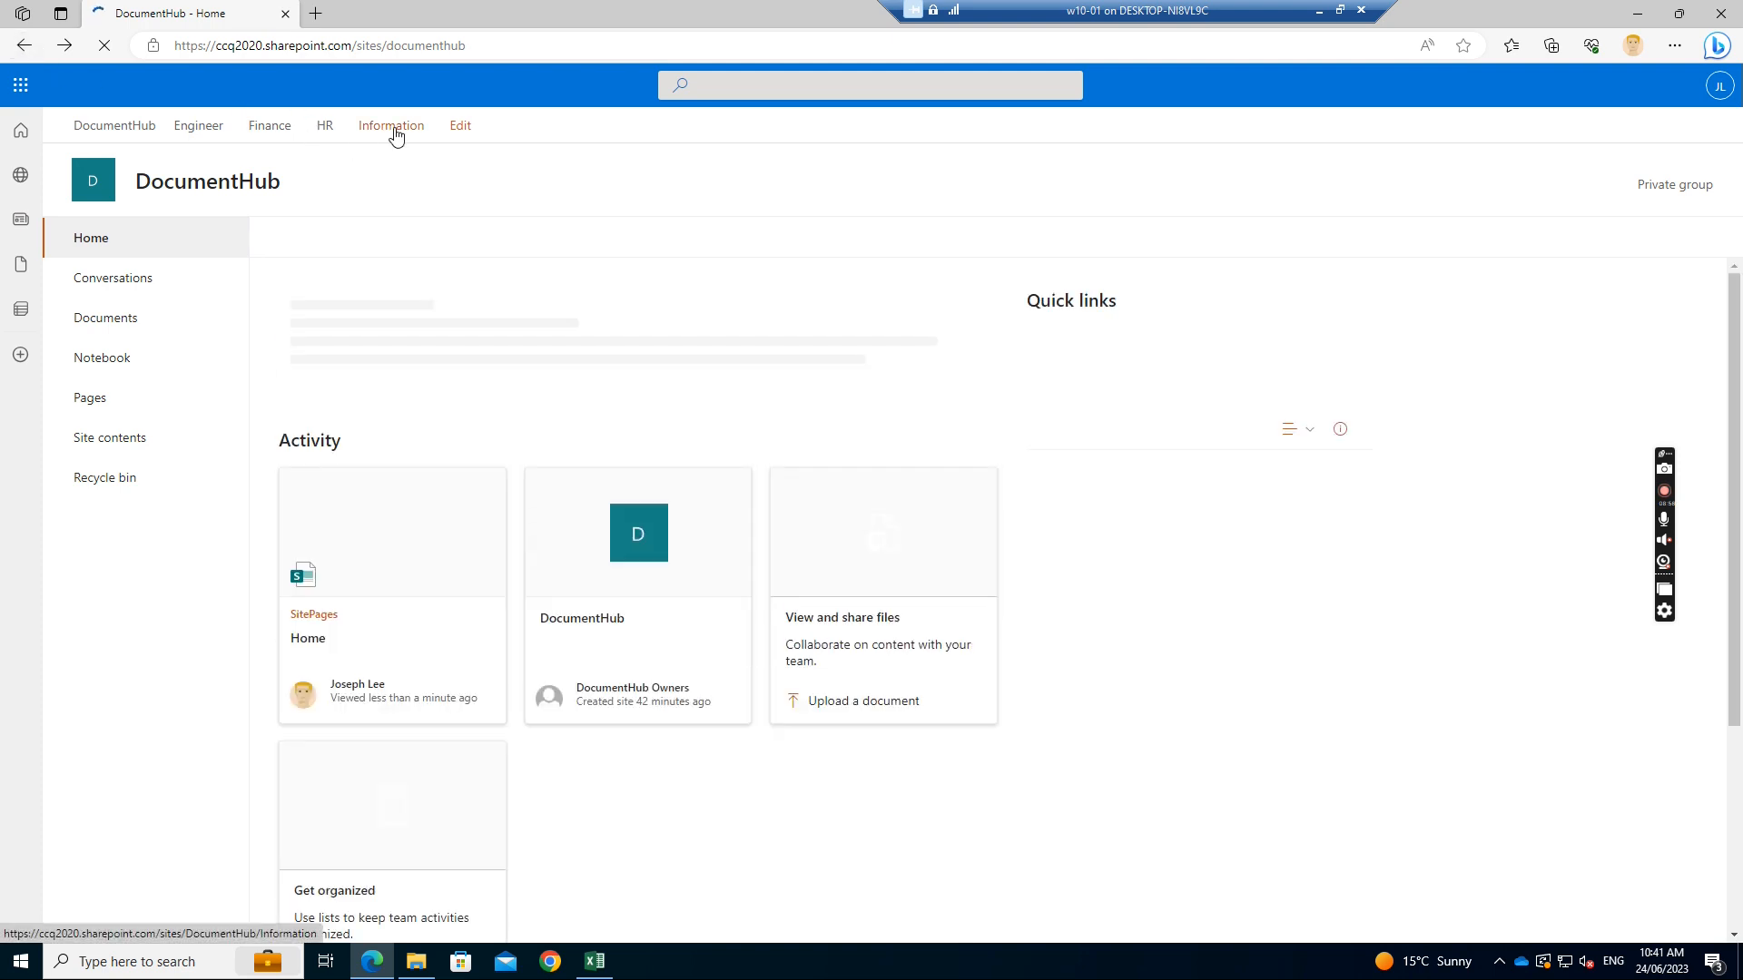
left_click(395, 132)
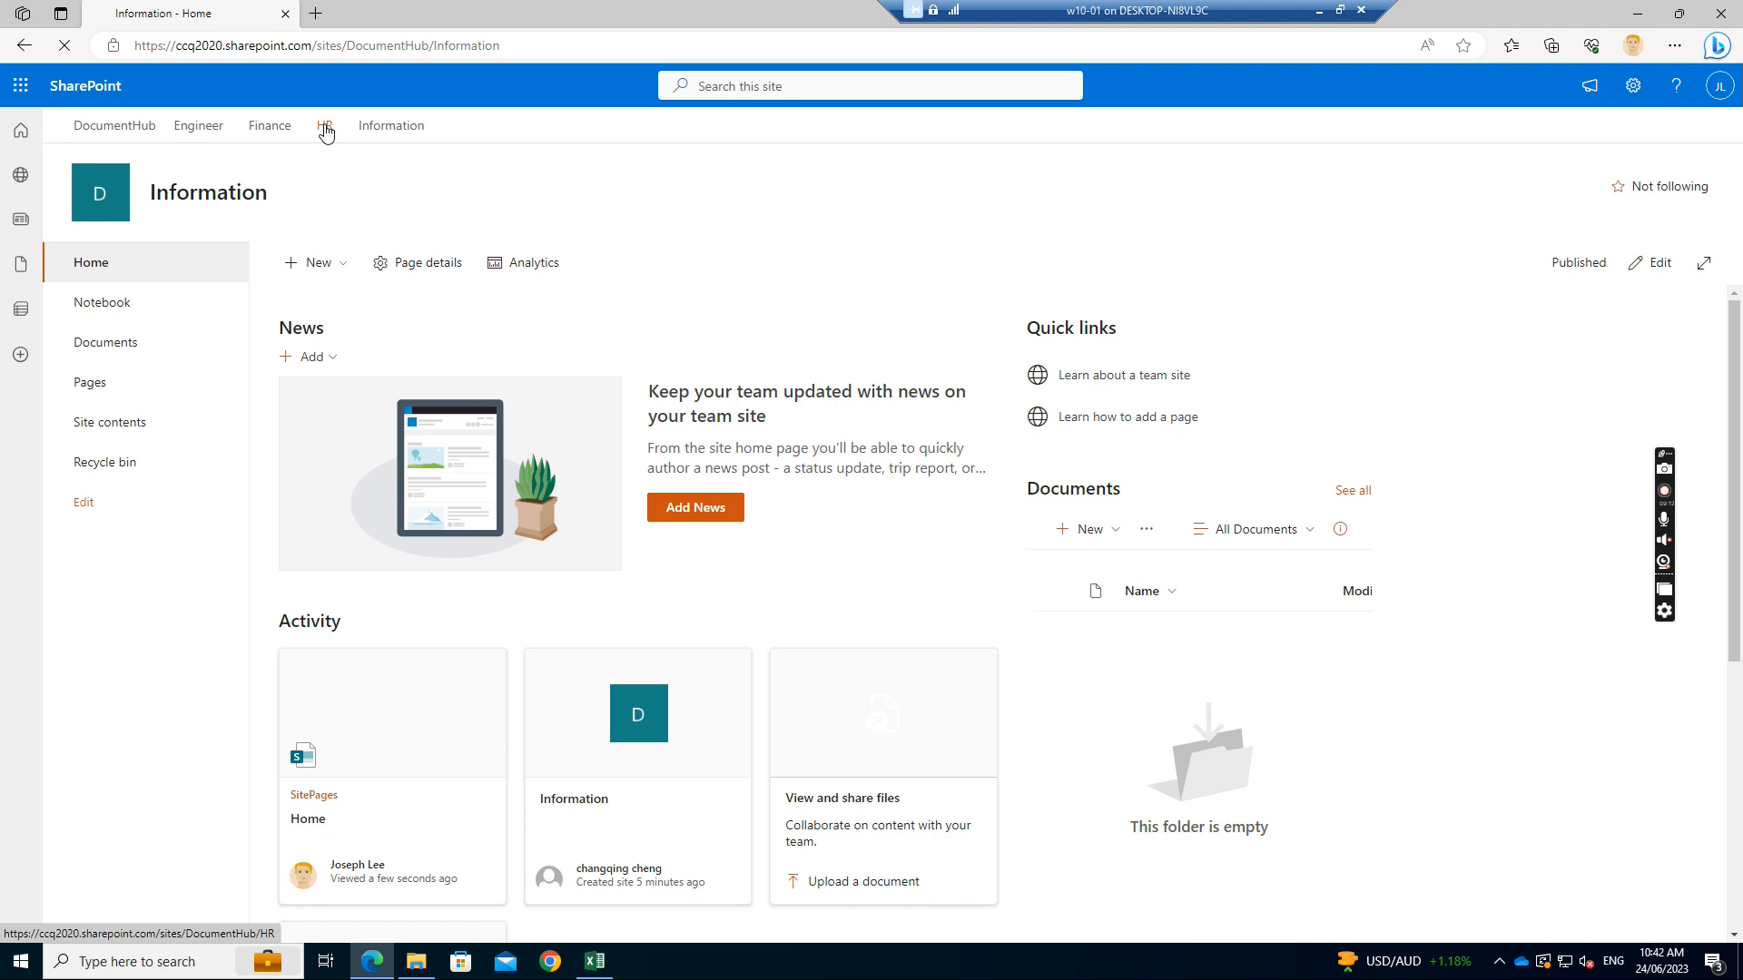
Check the HR and Finance subsites, confirm Engineer shows Access required, then close Edge
left_click(325, 128)
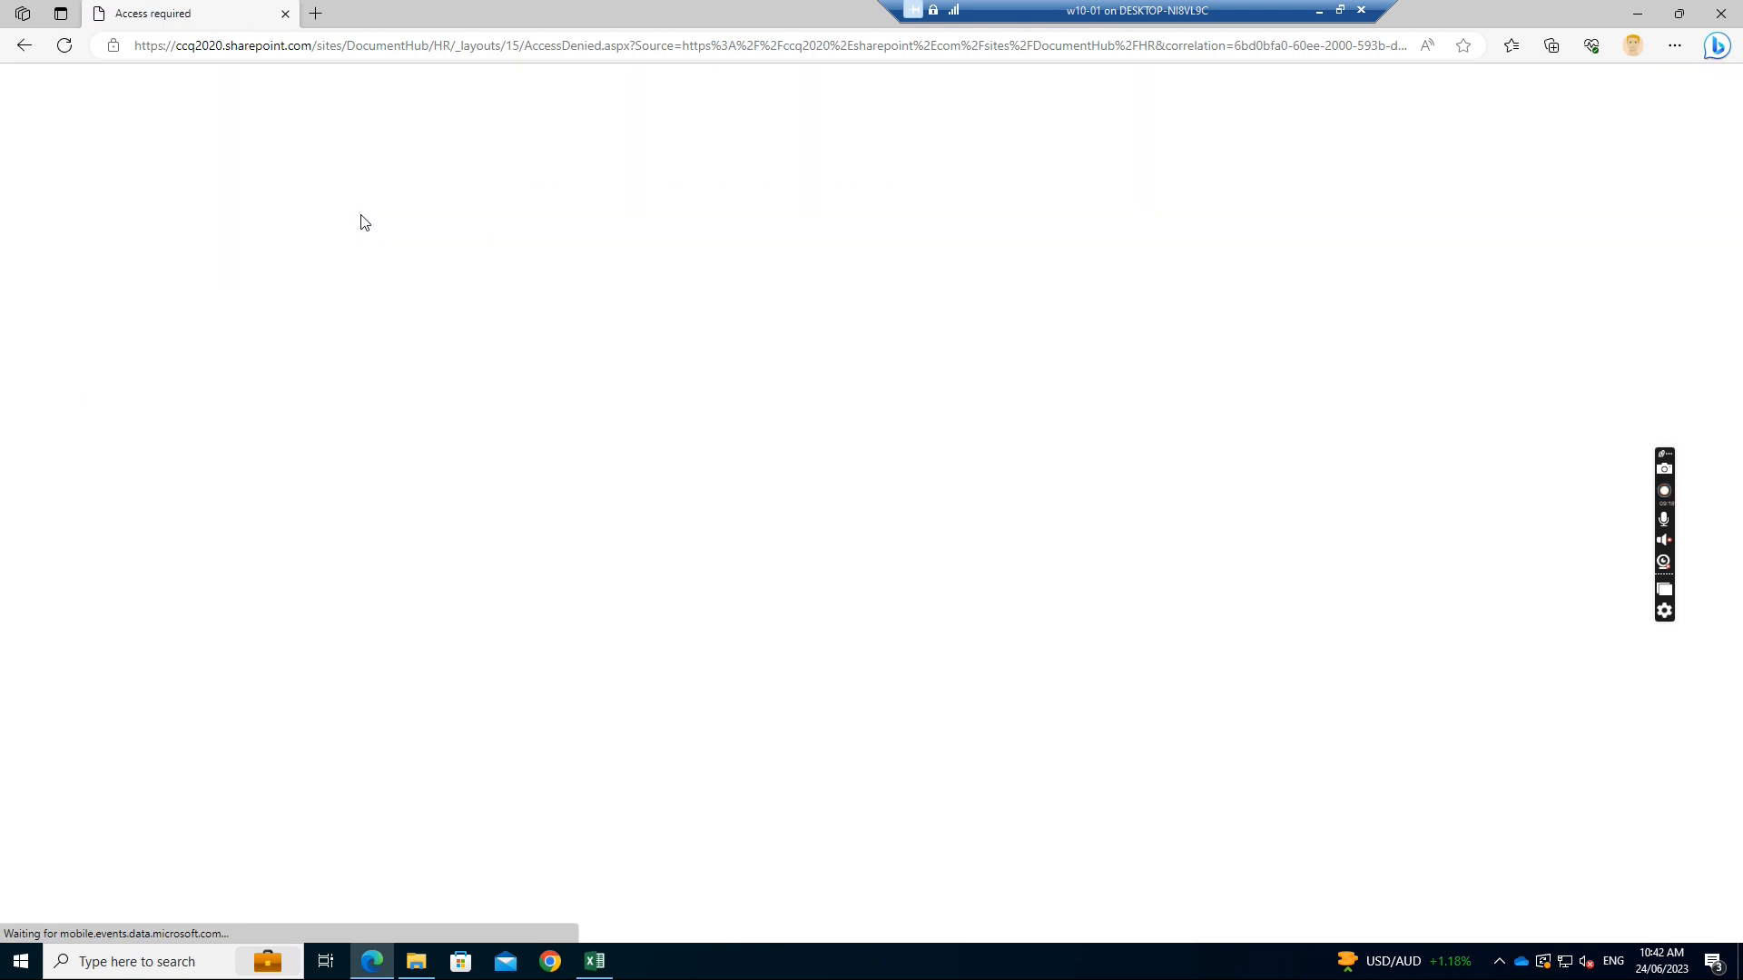
left_click(24, 48)
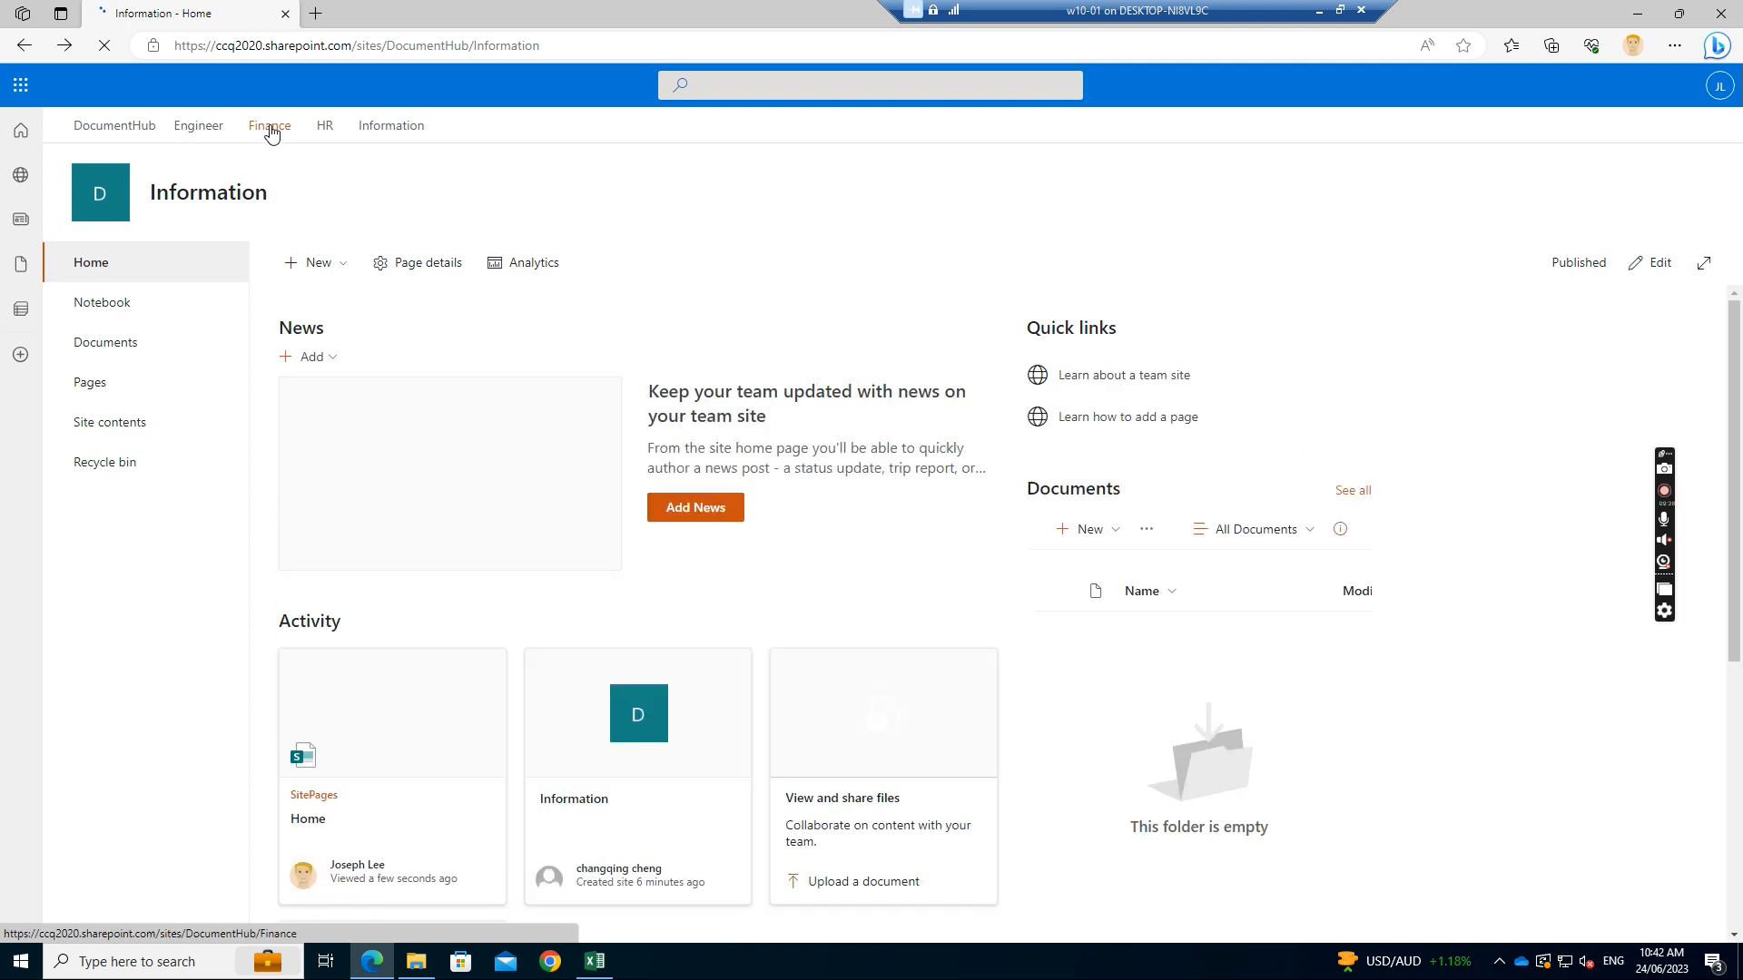
left_click(271, 130)
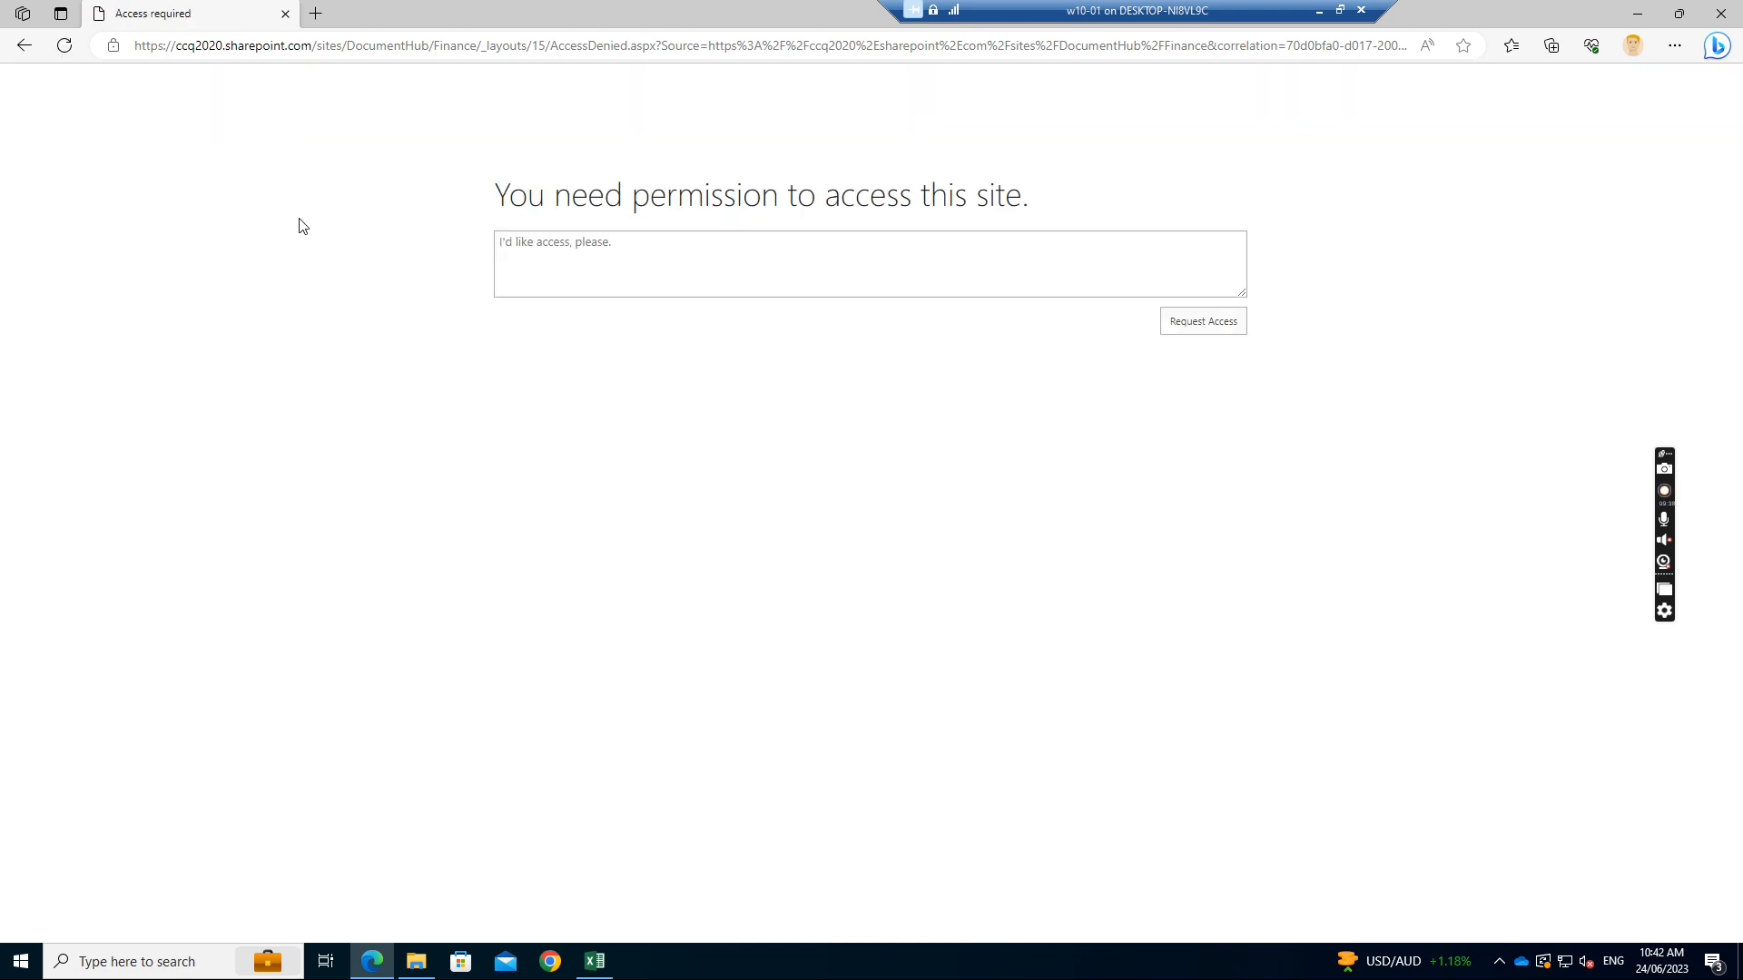
left_click(24, 45)
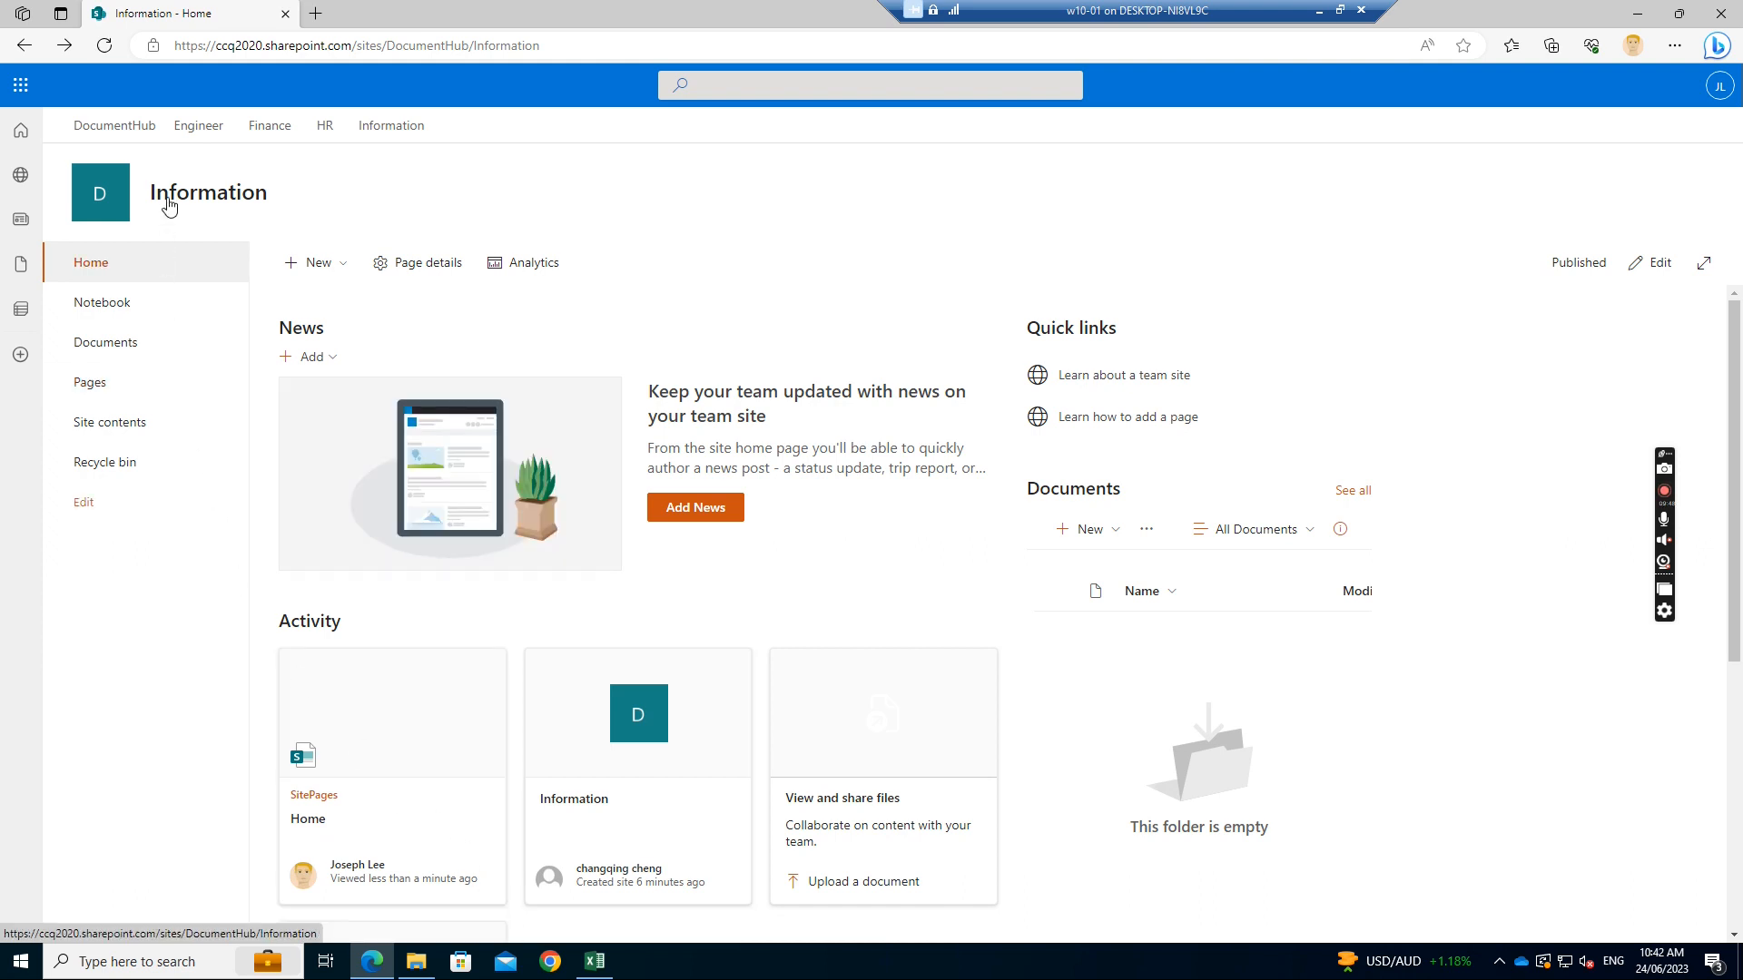
left_click(196, 131)
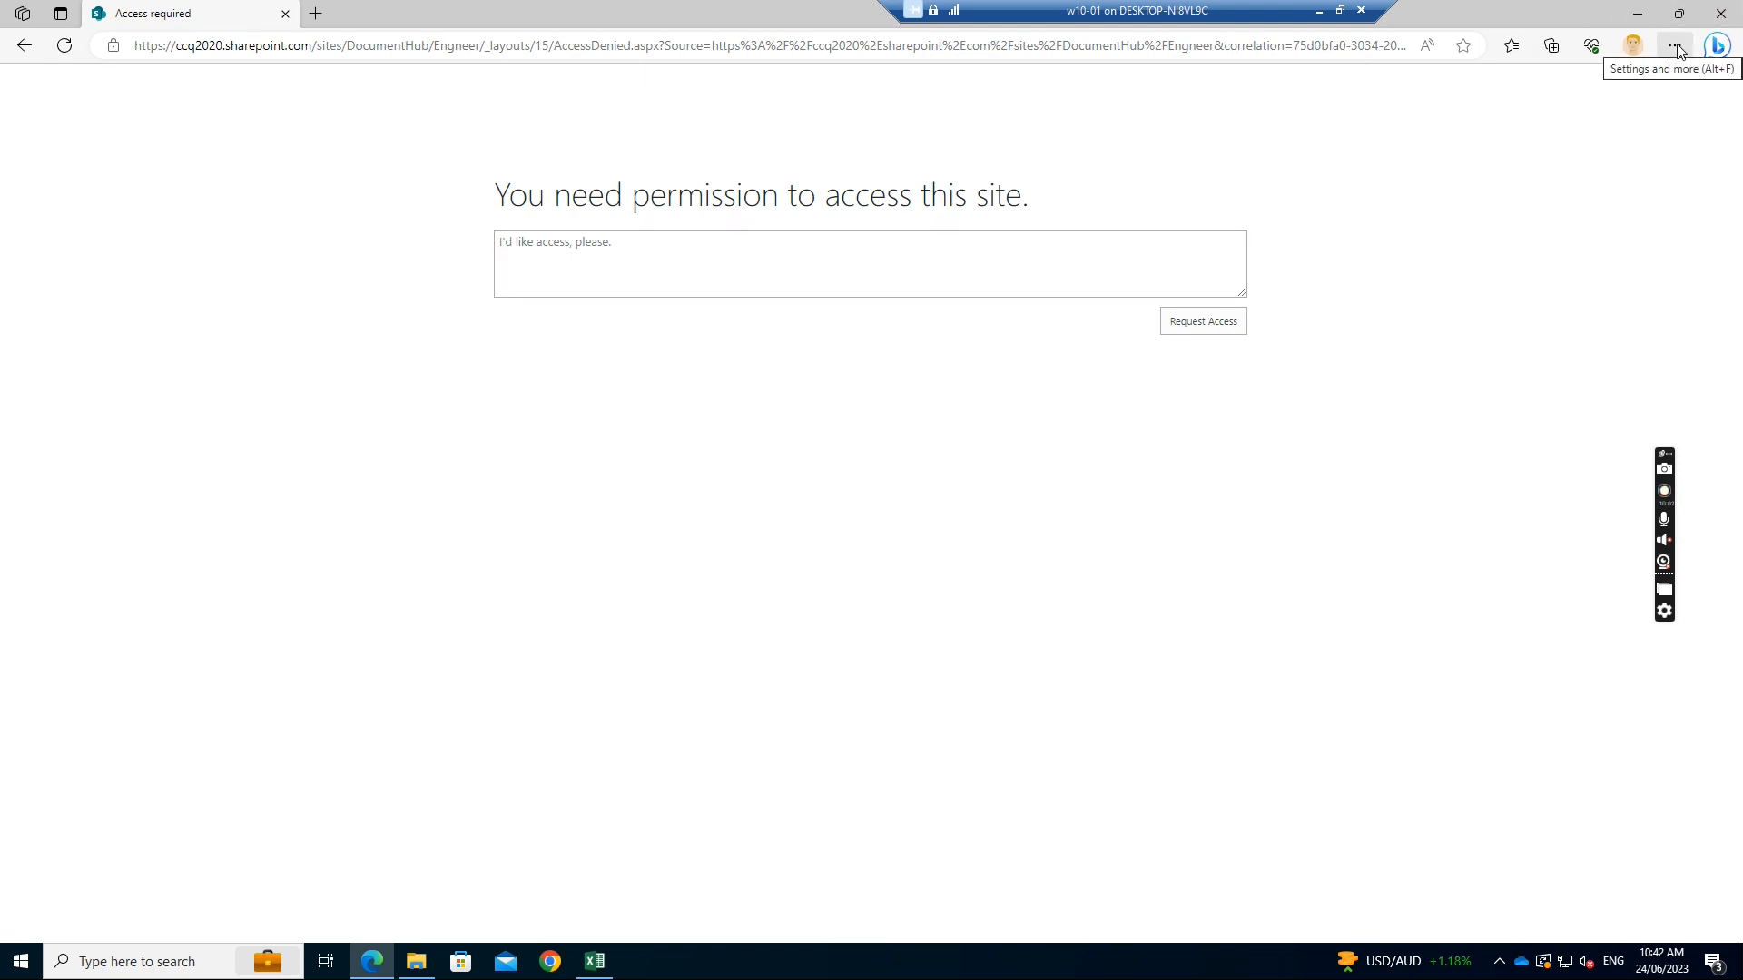
left_click(1719, 14)
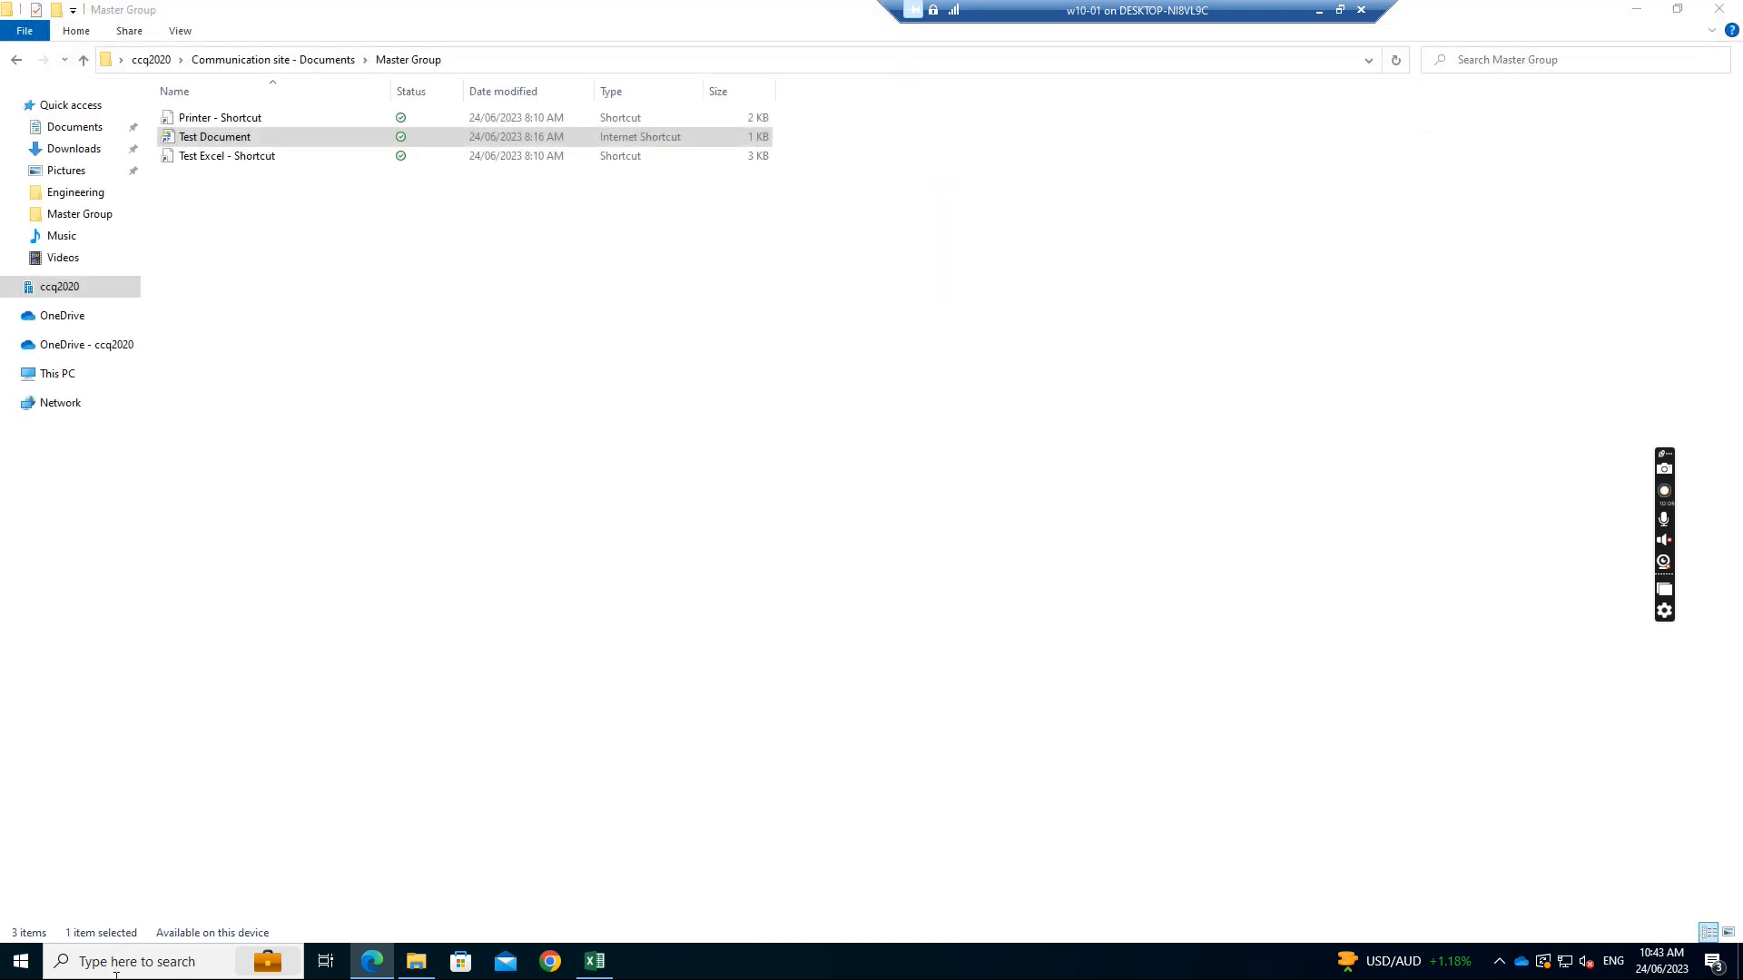
Sign the test user out of Windows 10 through the Start menu account options
left_click(16, 959)
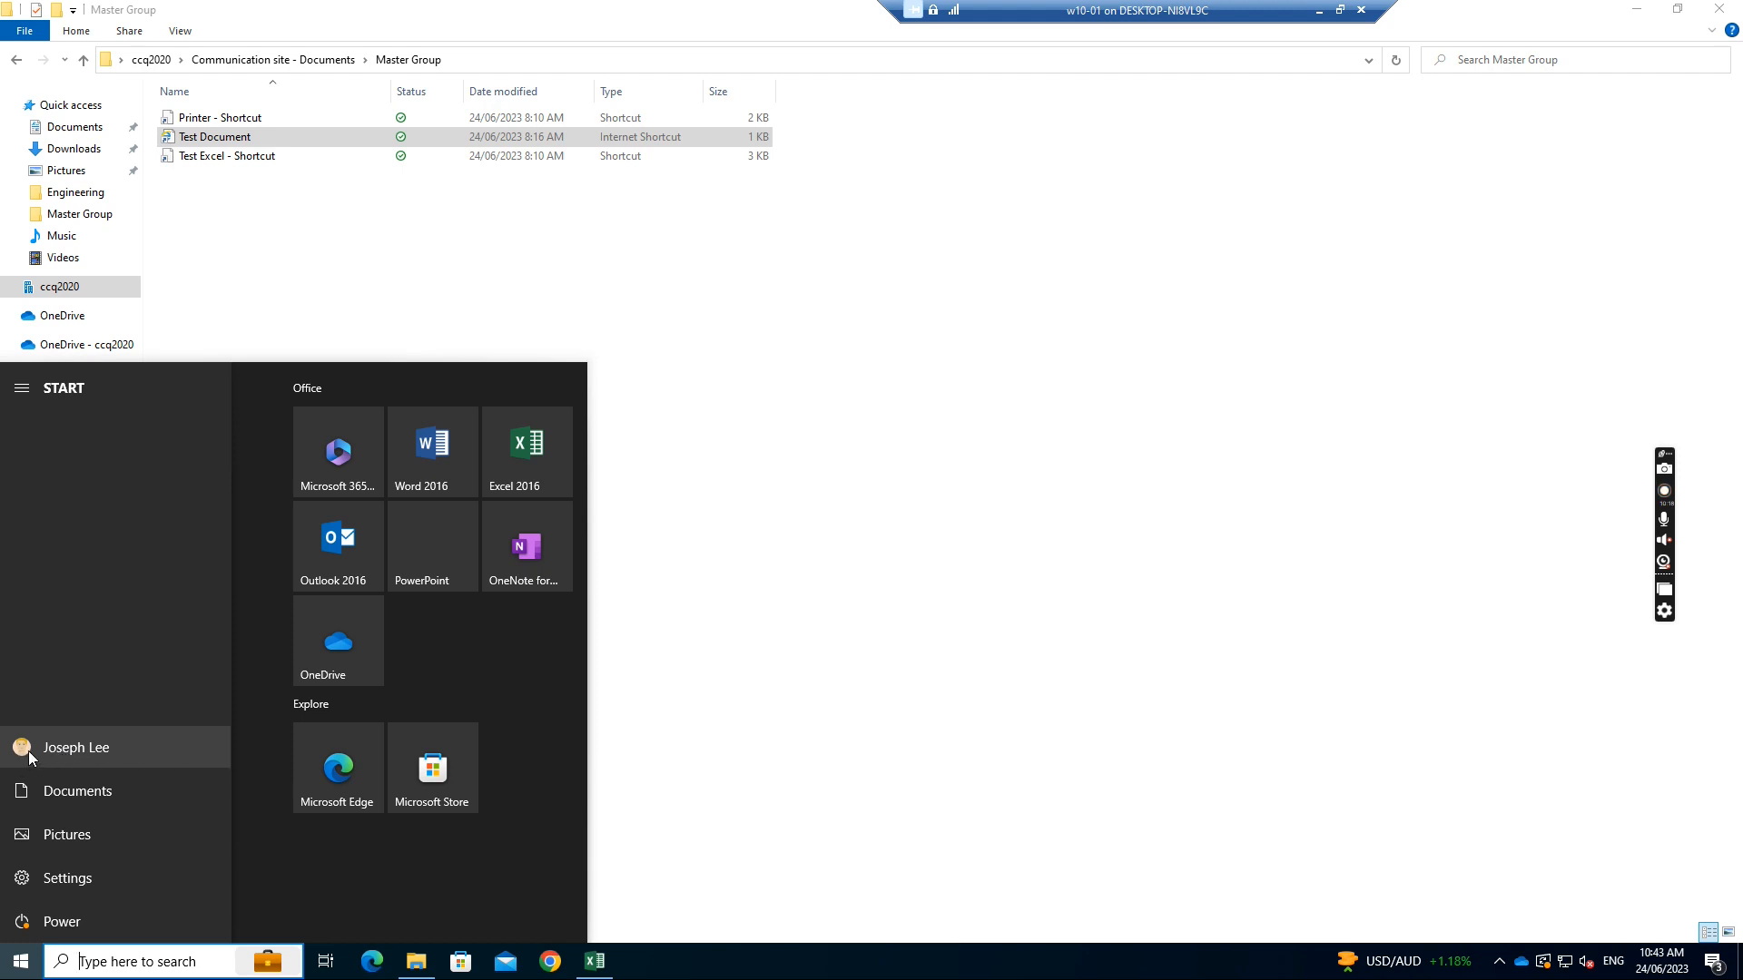
left_click(30, 758)
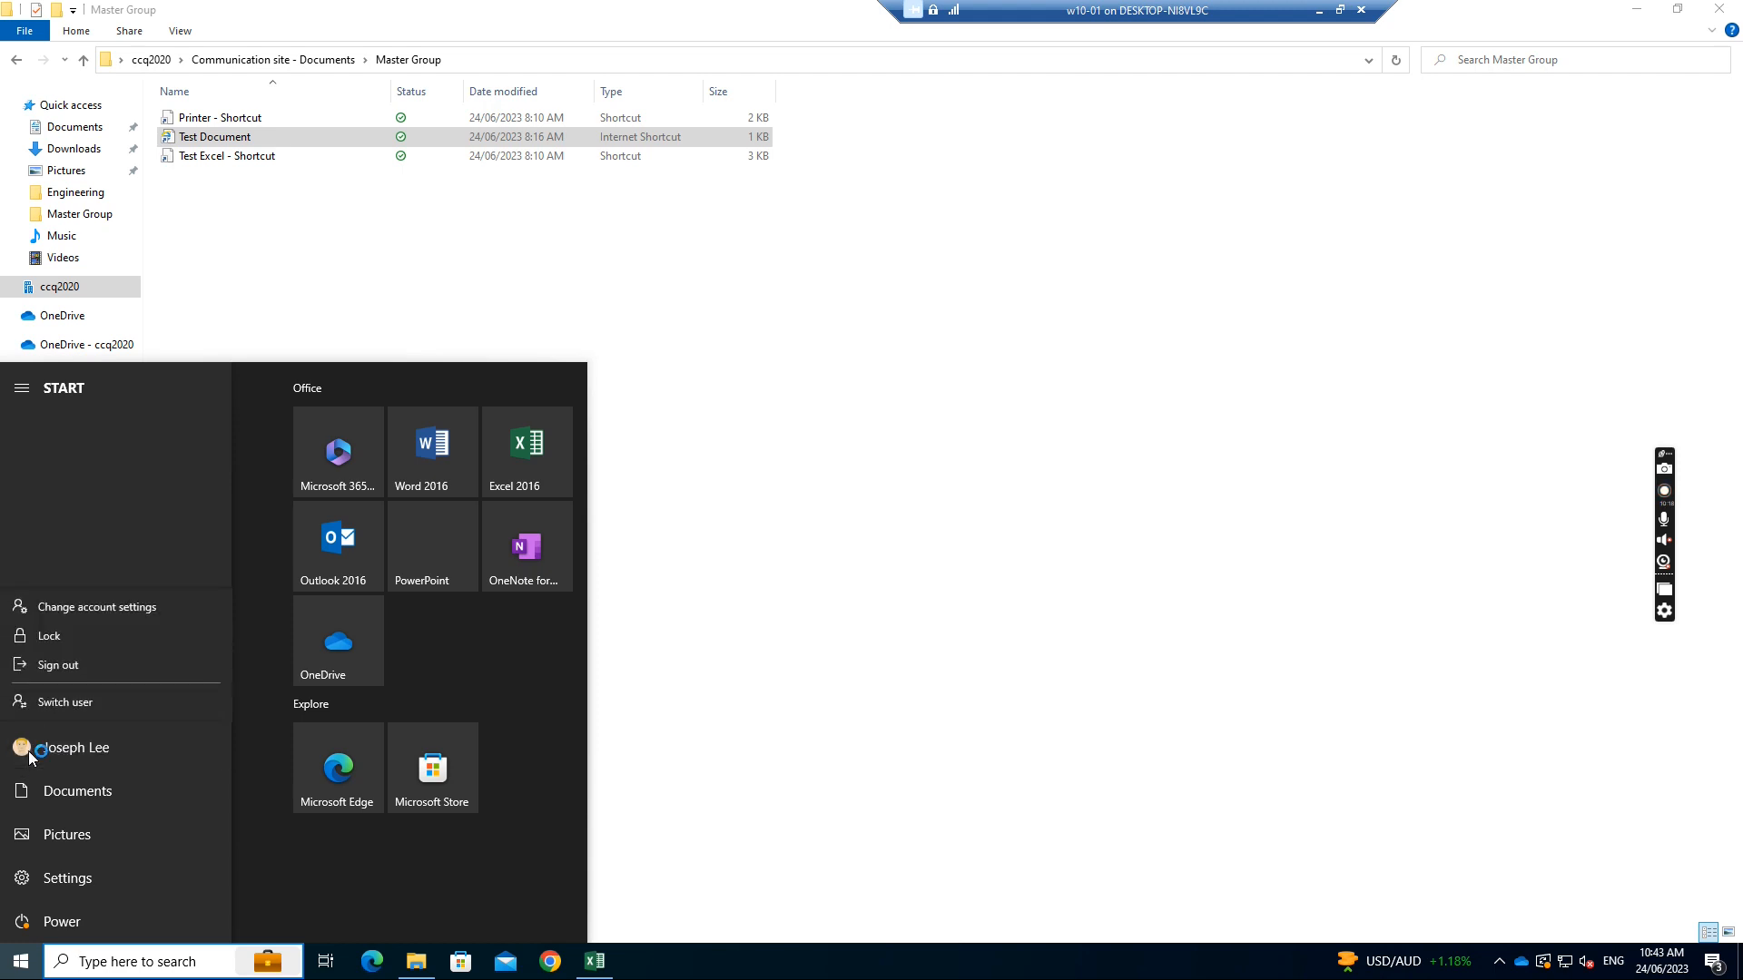
left_click(70, 669)
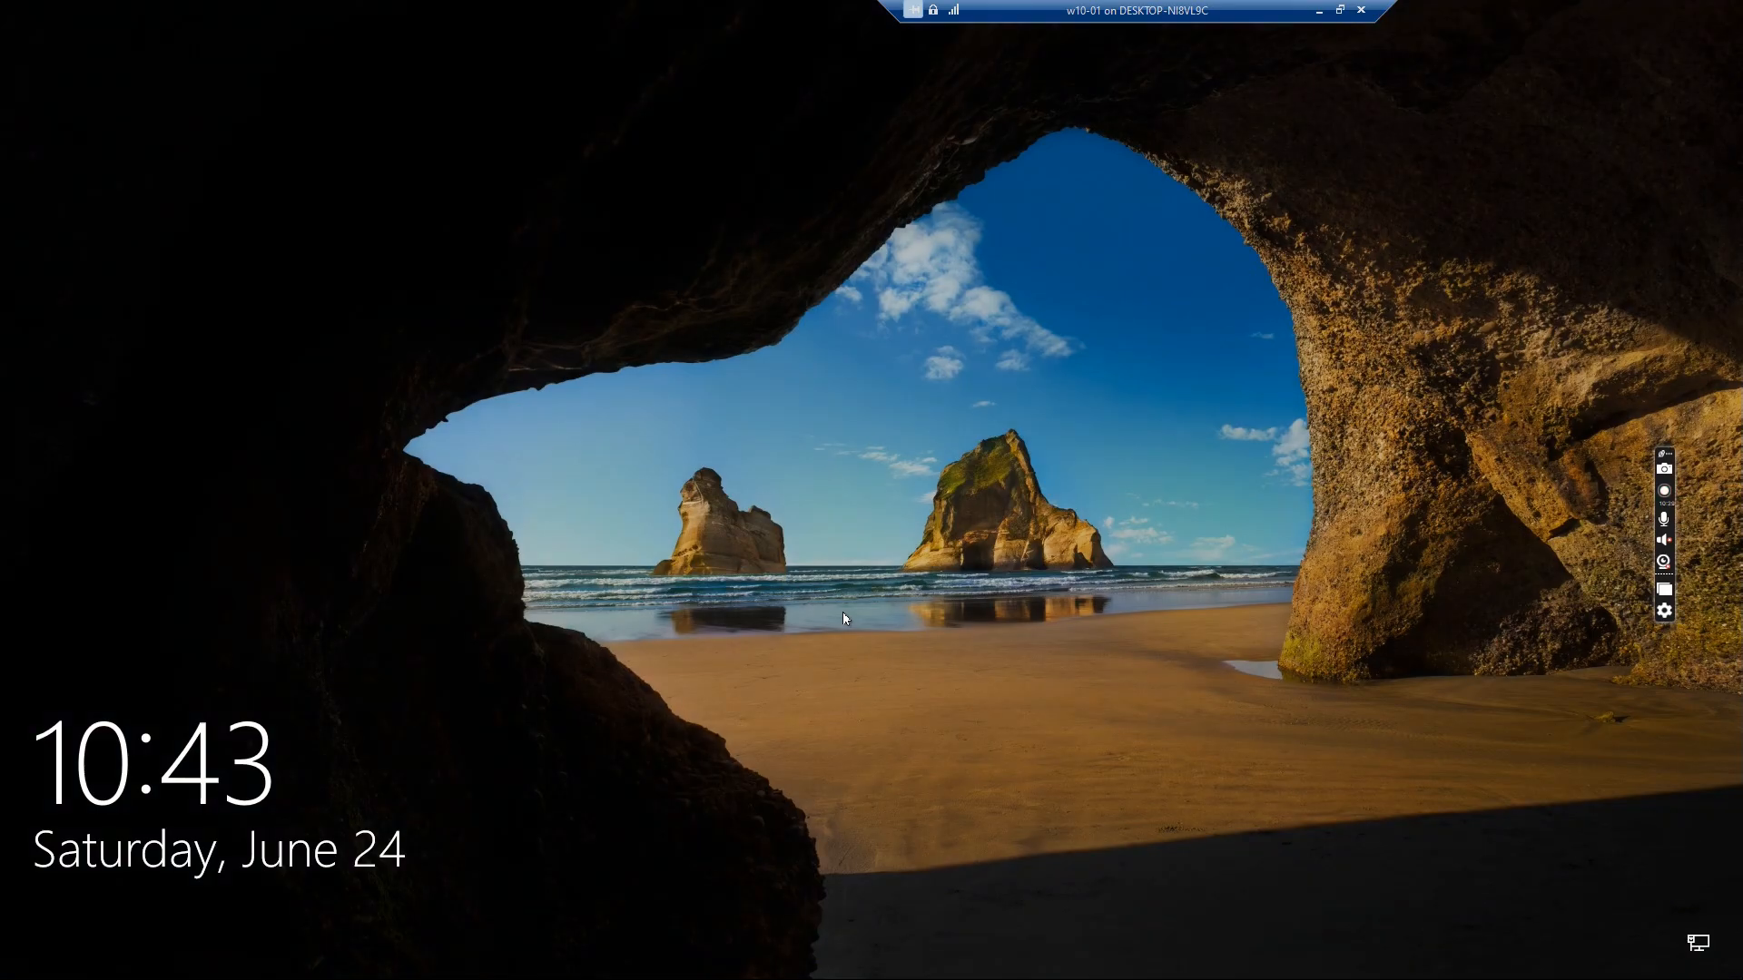
Sign in to Windows 10 as Other user with a different domain account's username and password
left_click(837, 614)
left_click(657, 538)
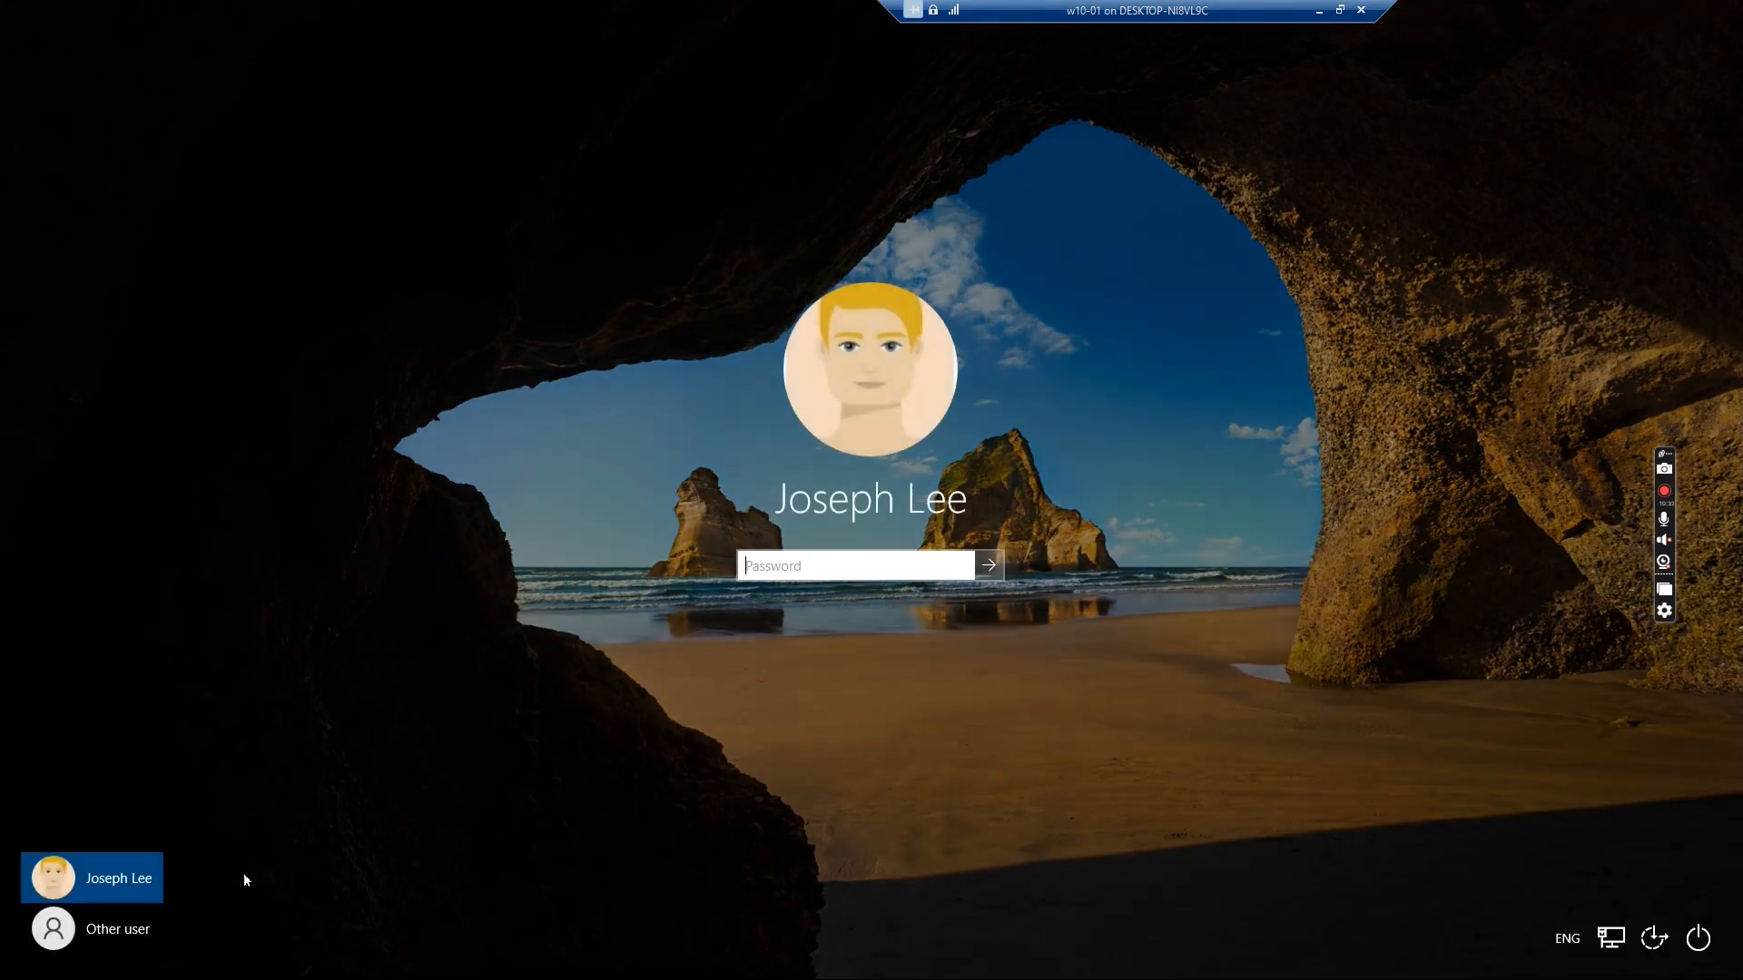
left_click(139, 931)
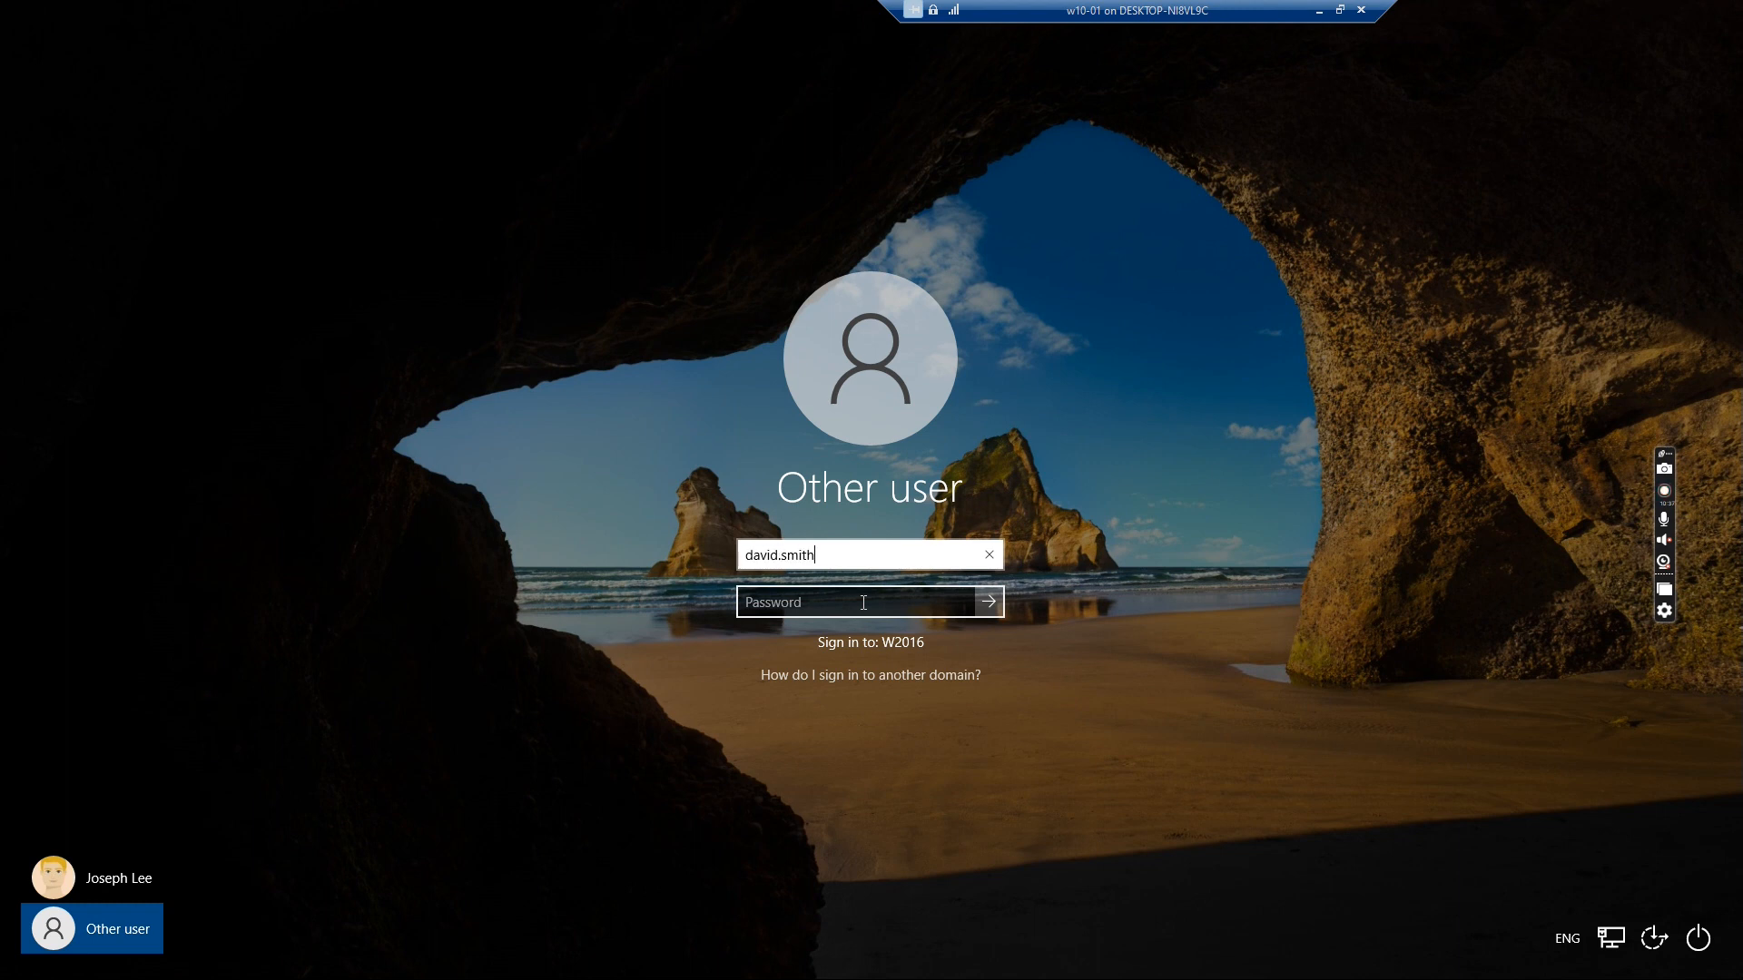
left_click(863, 603)
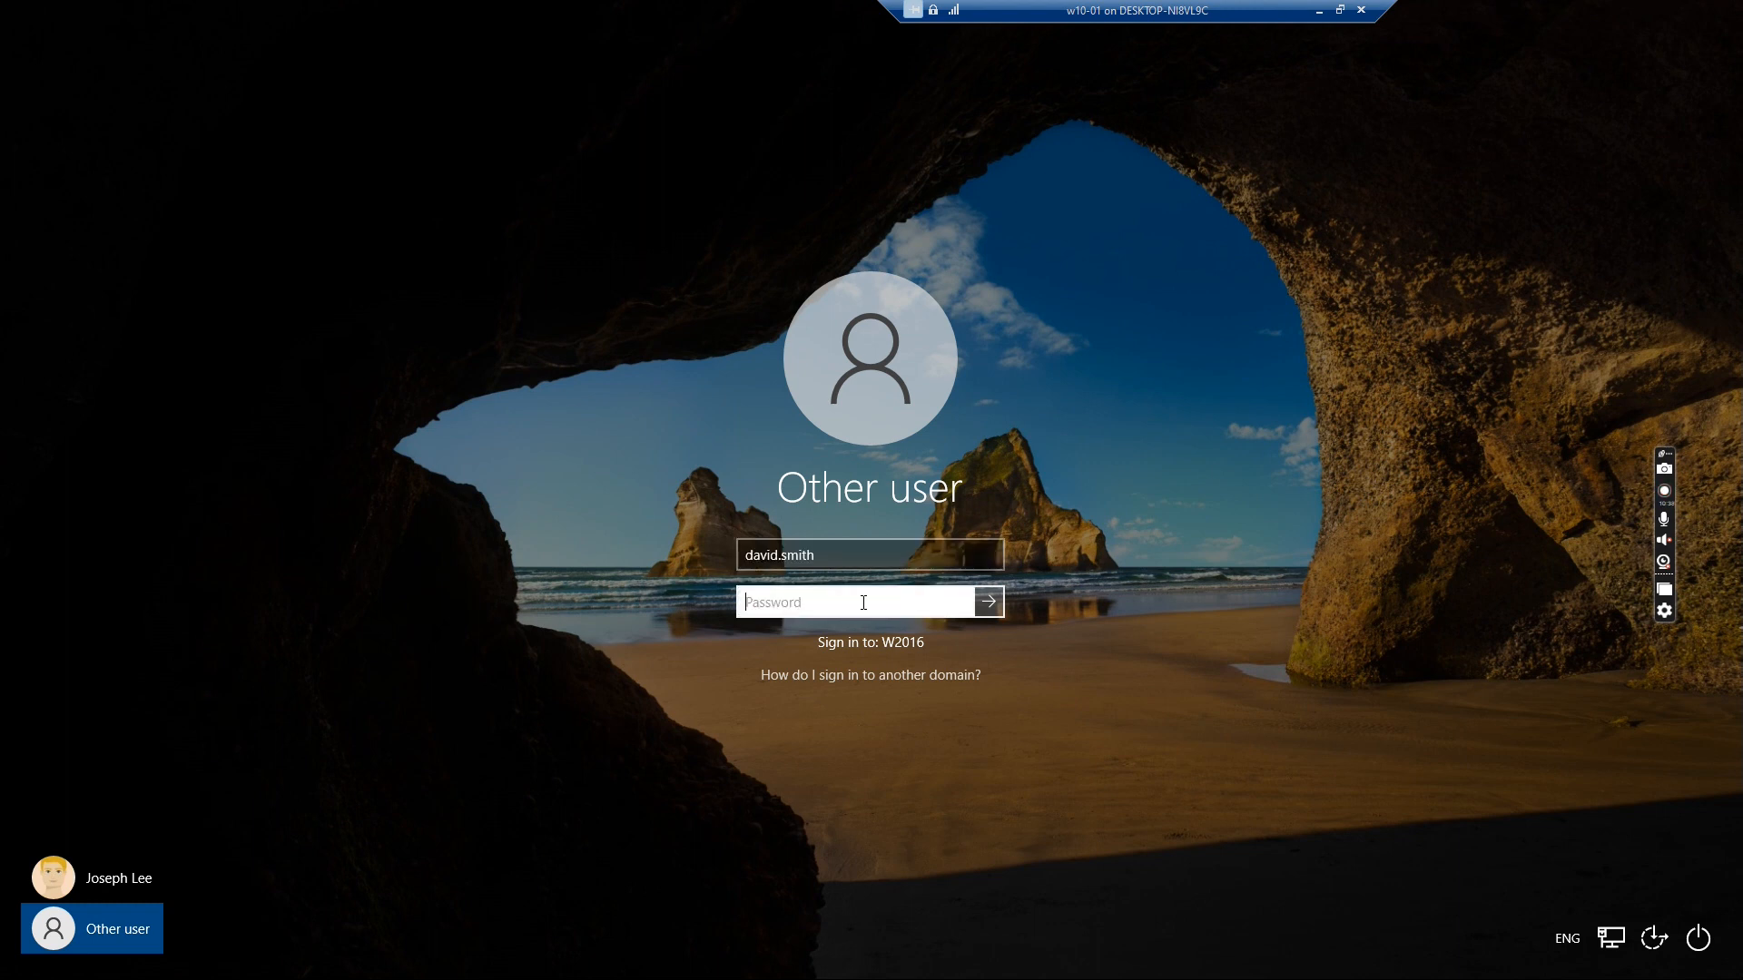
type("••••••••")
key("Return")
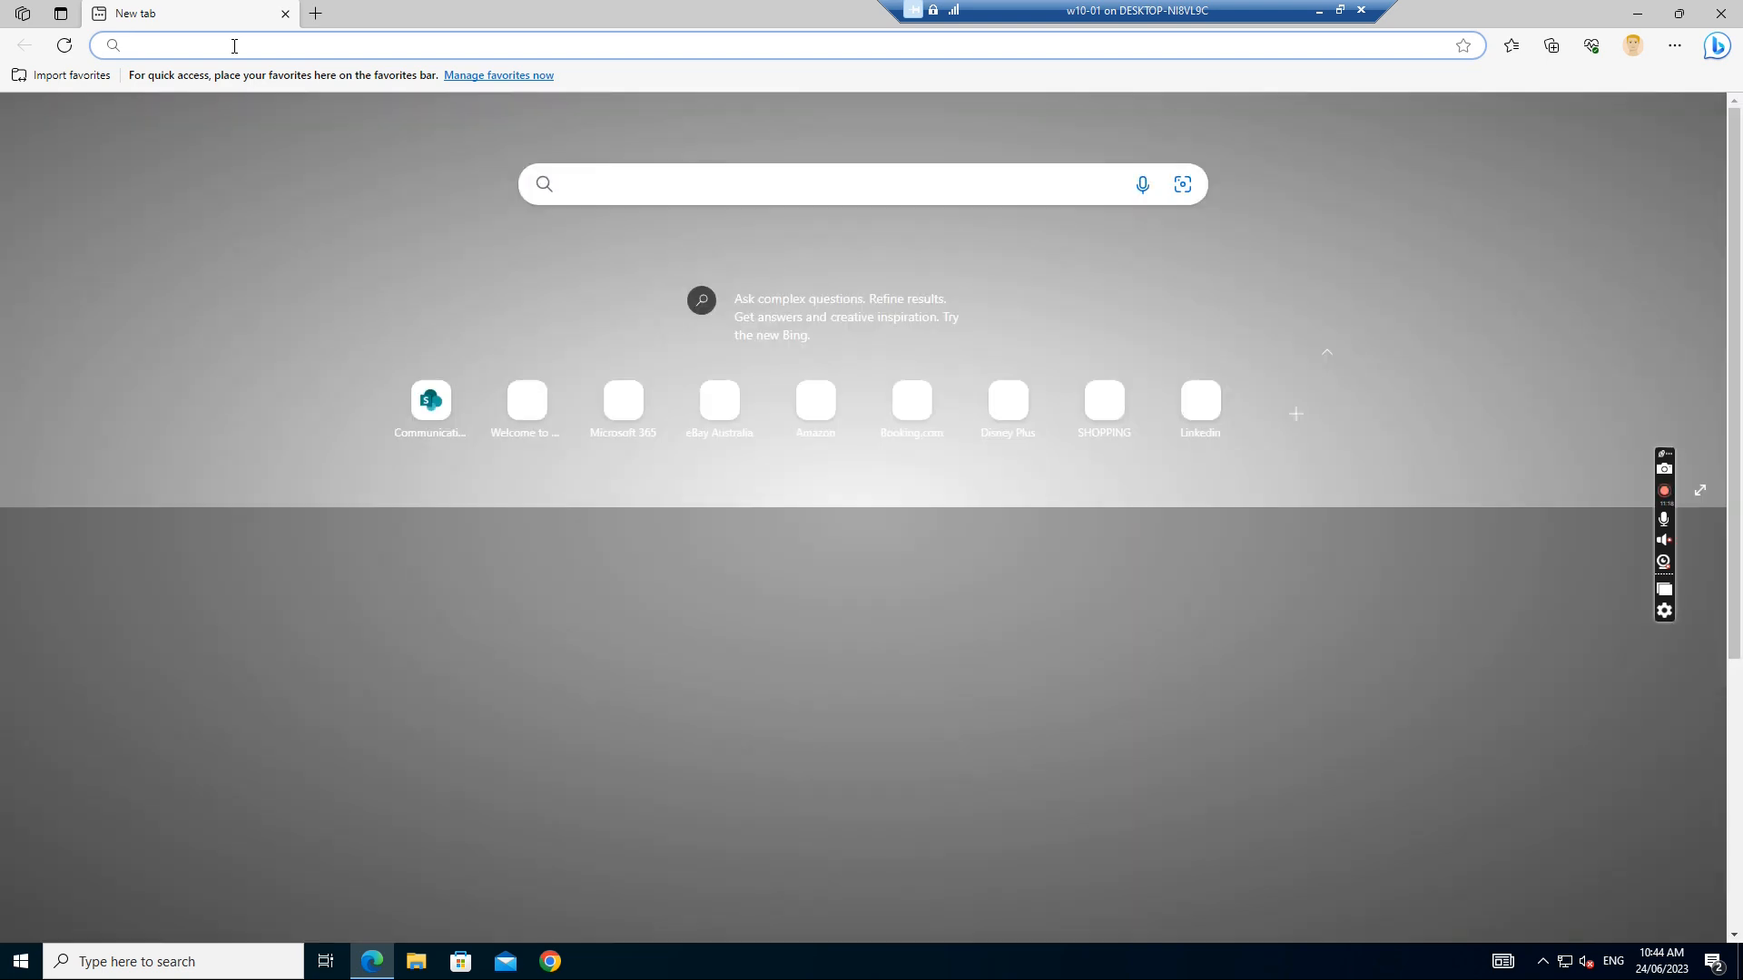
type("https://ccq2020.sharepoint.com")
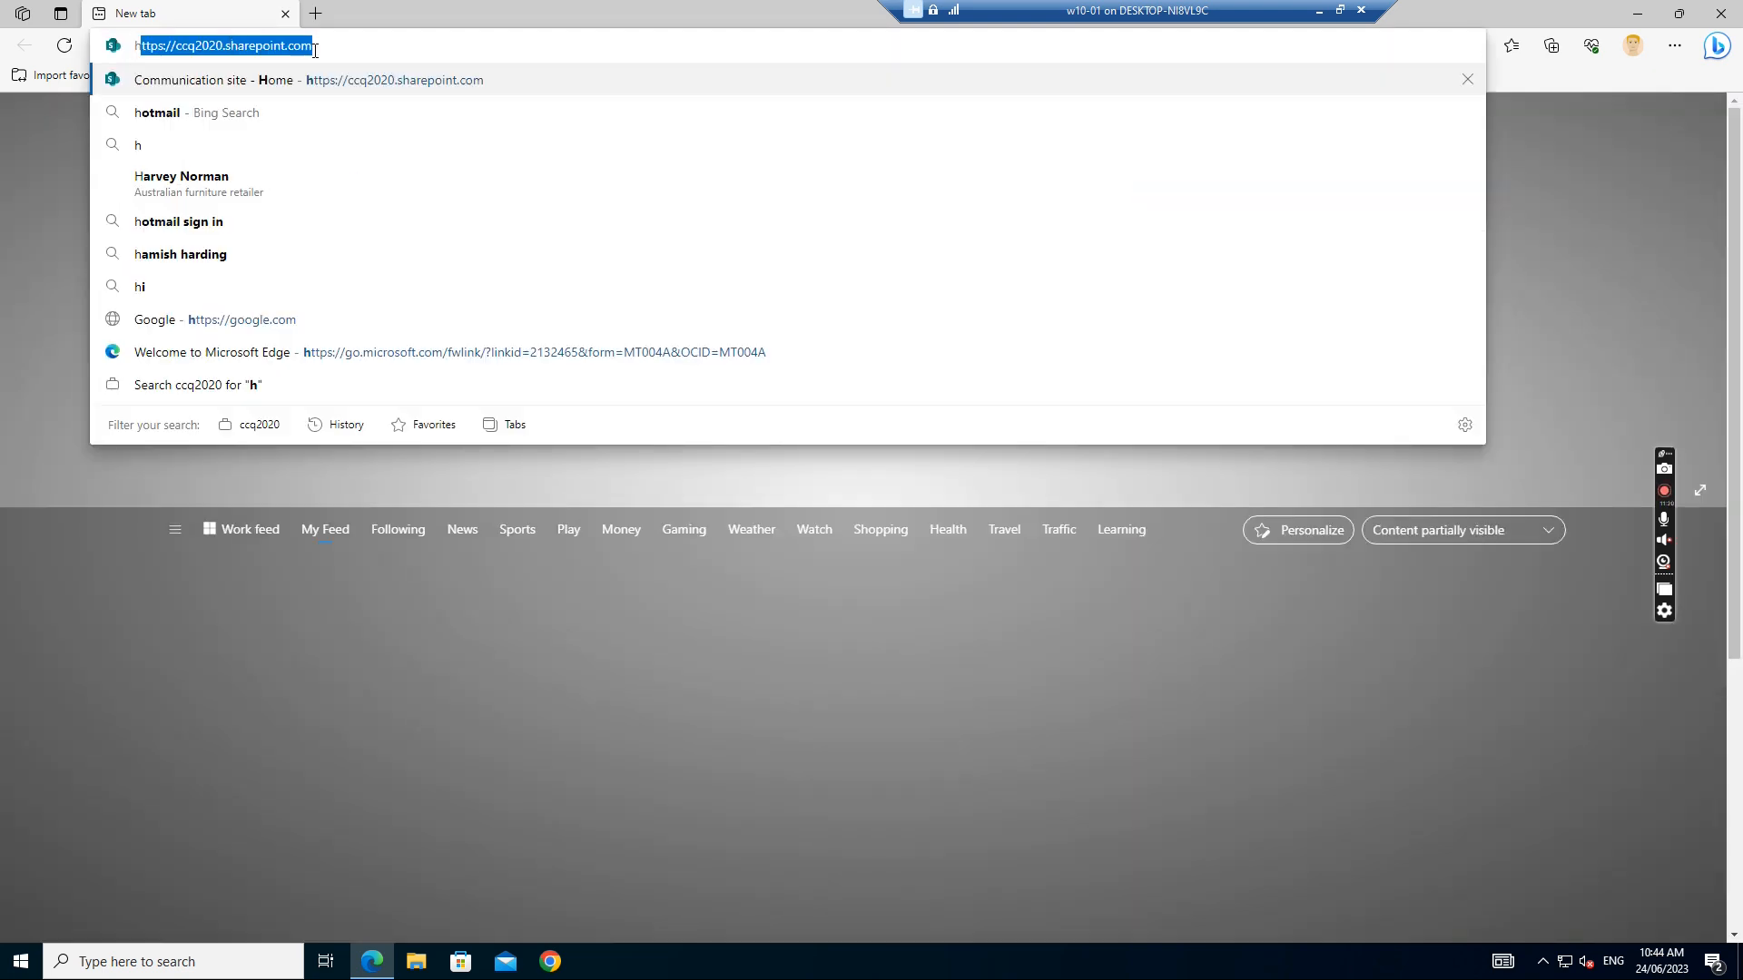
key("Right")
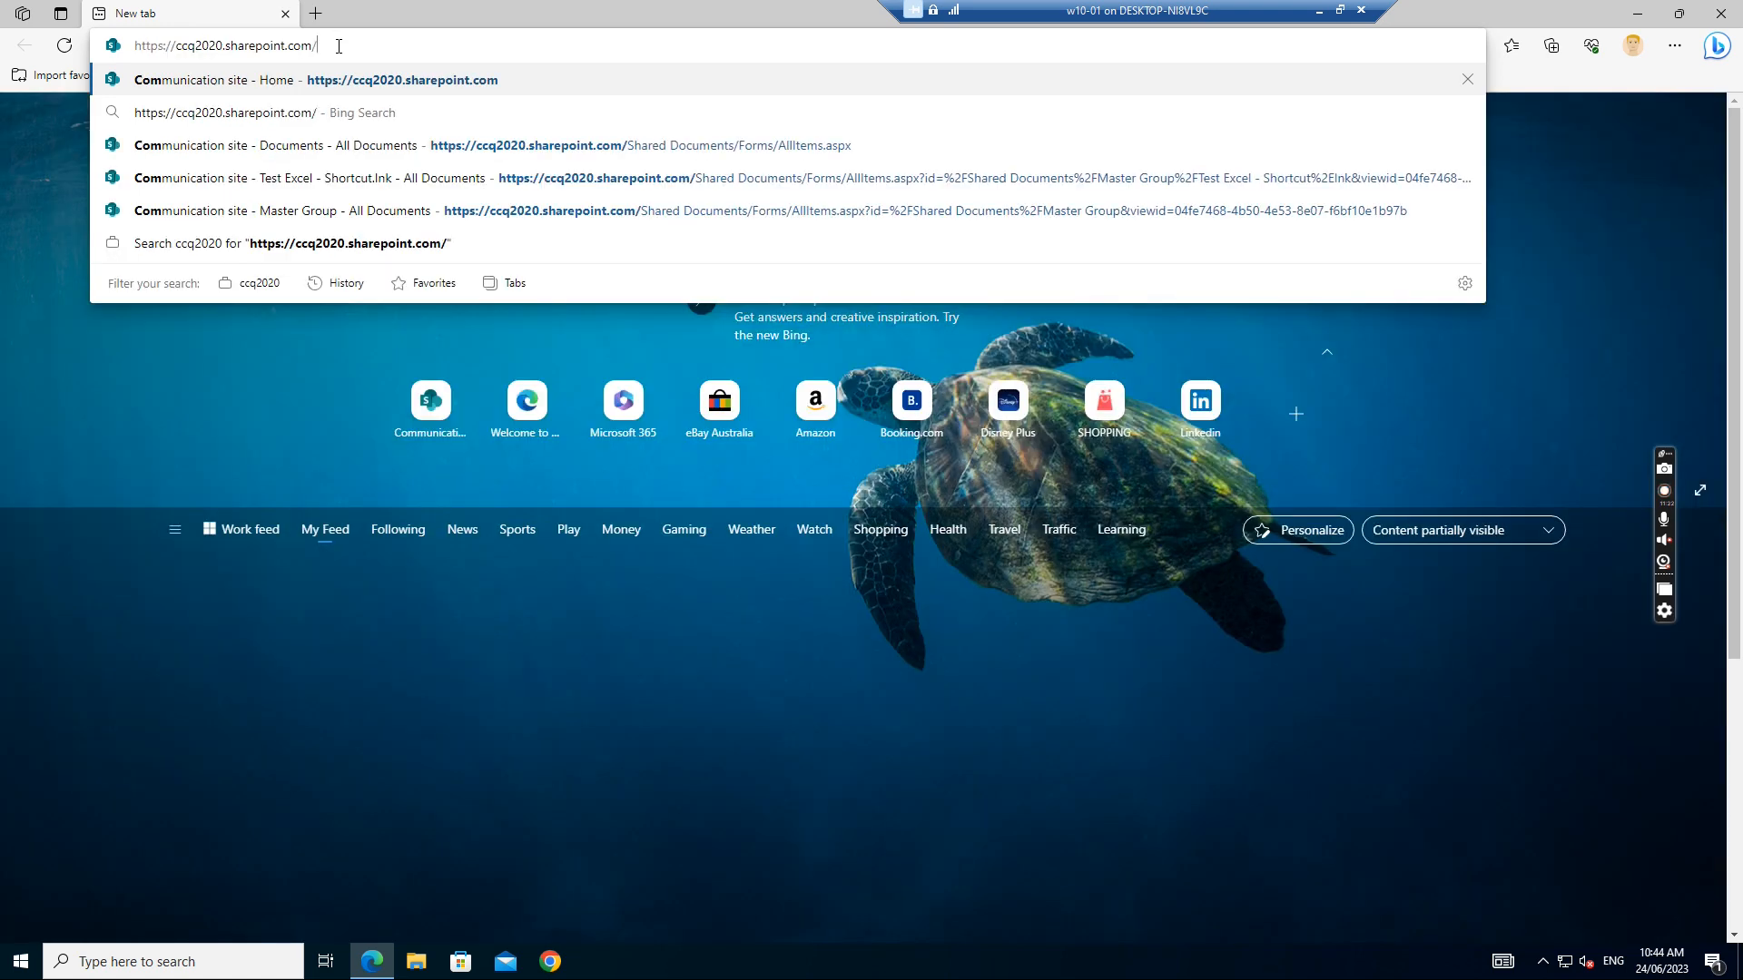
type("site")
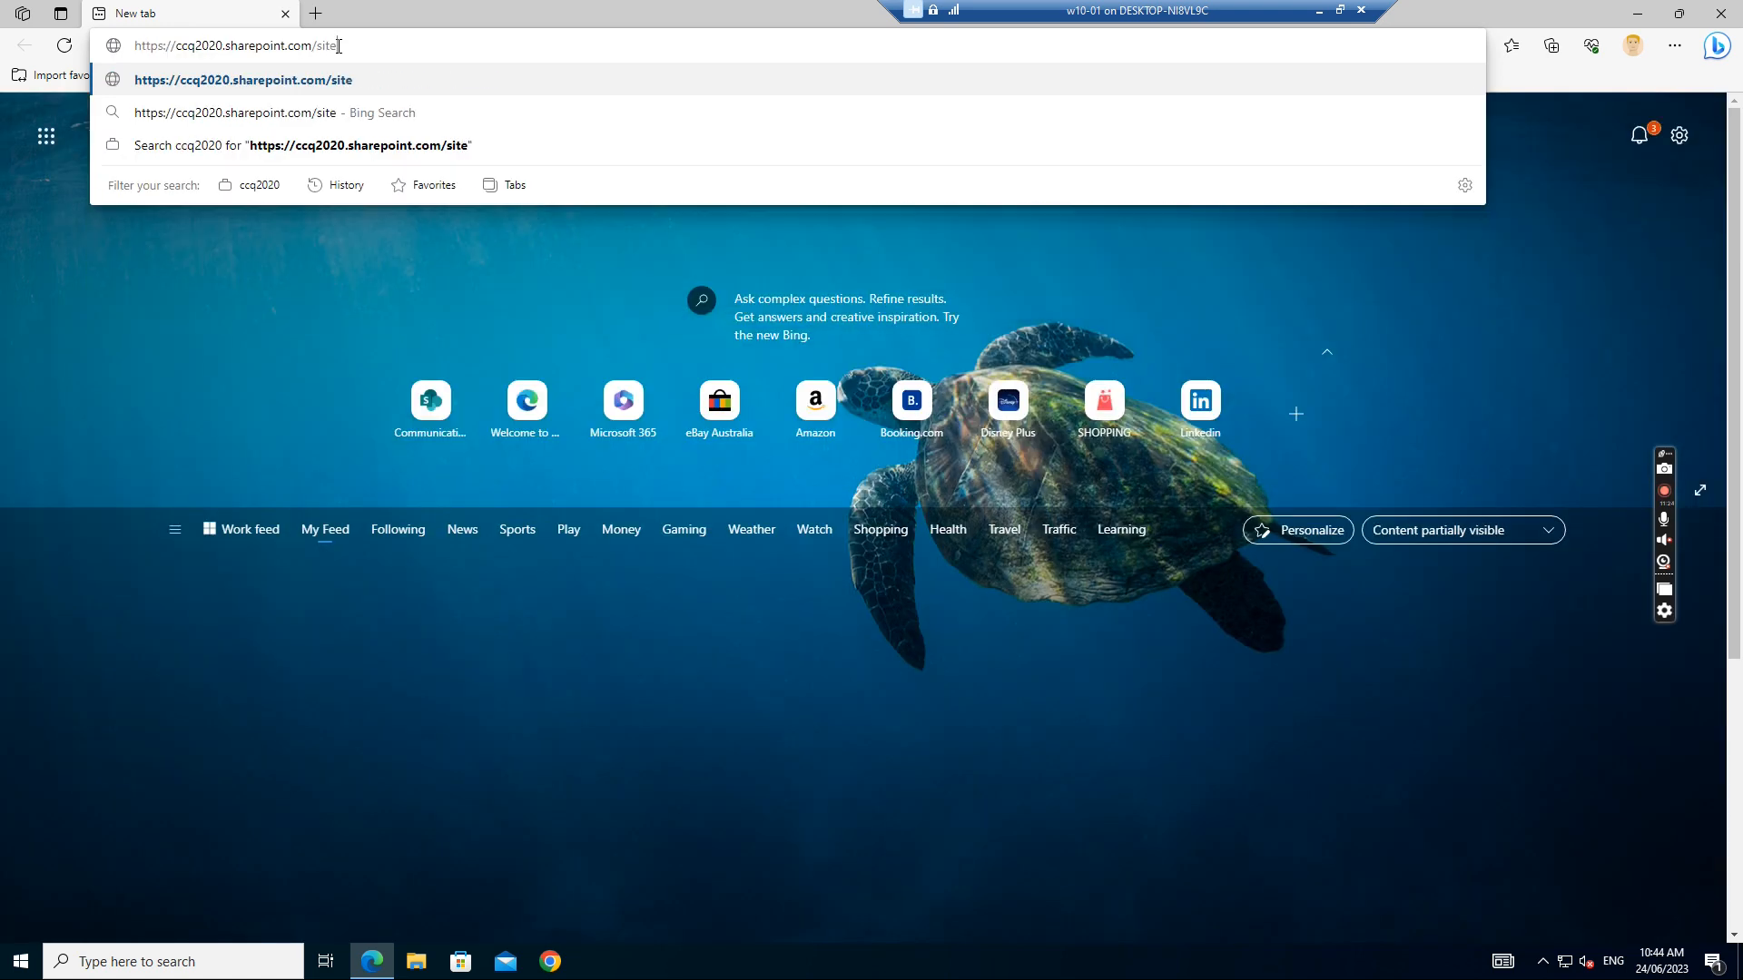
type("s/docume")
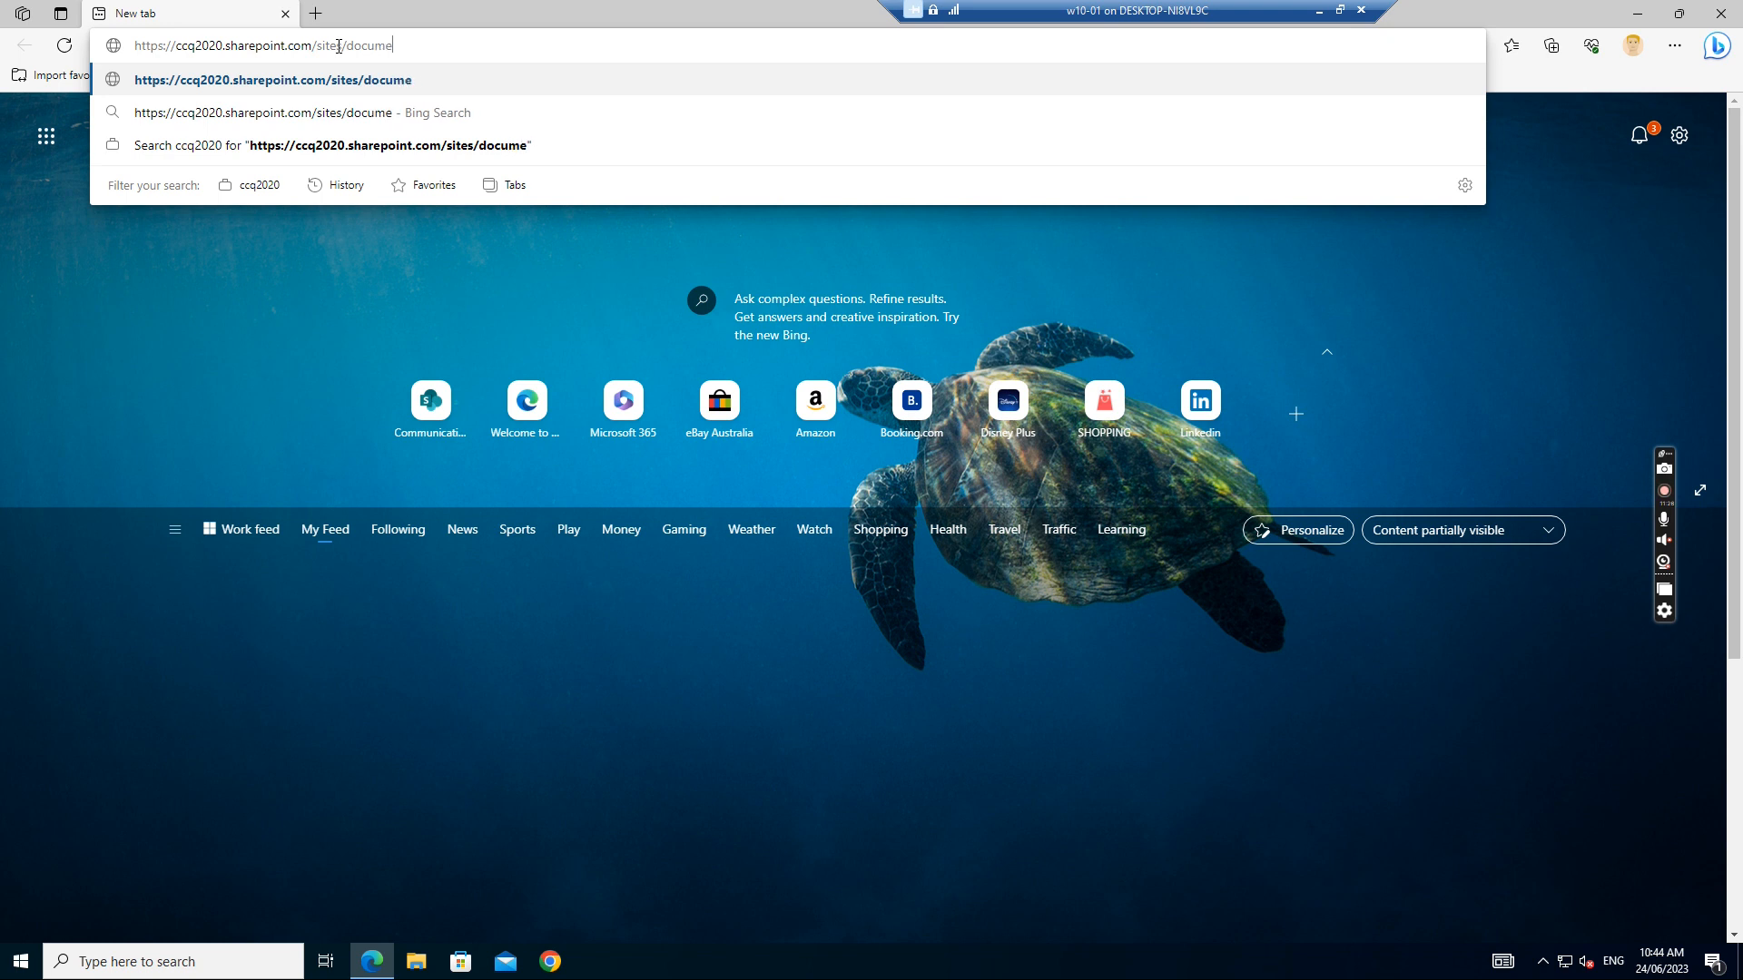
type("nthub")
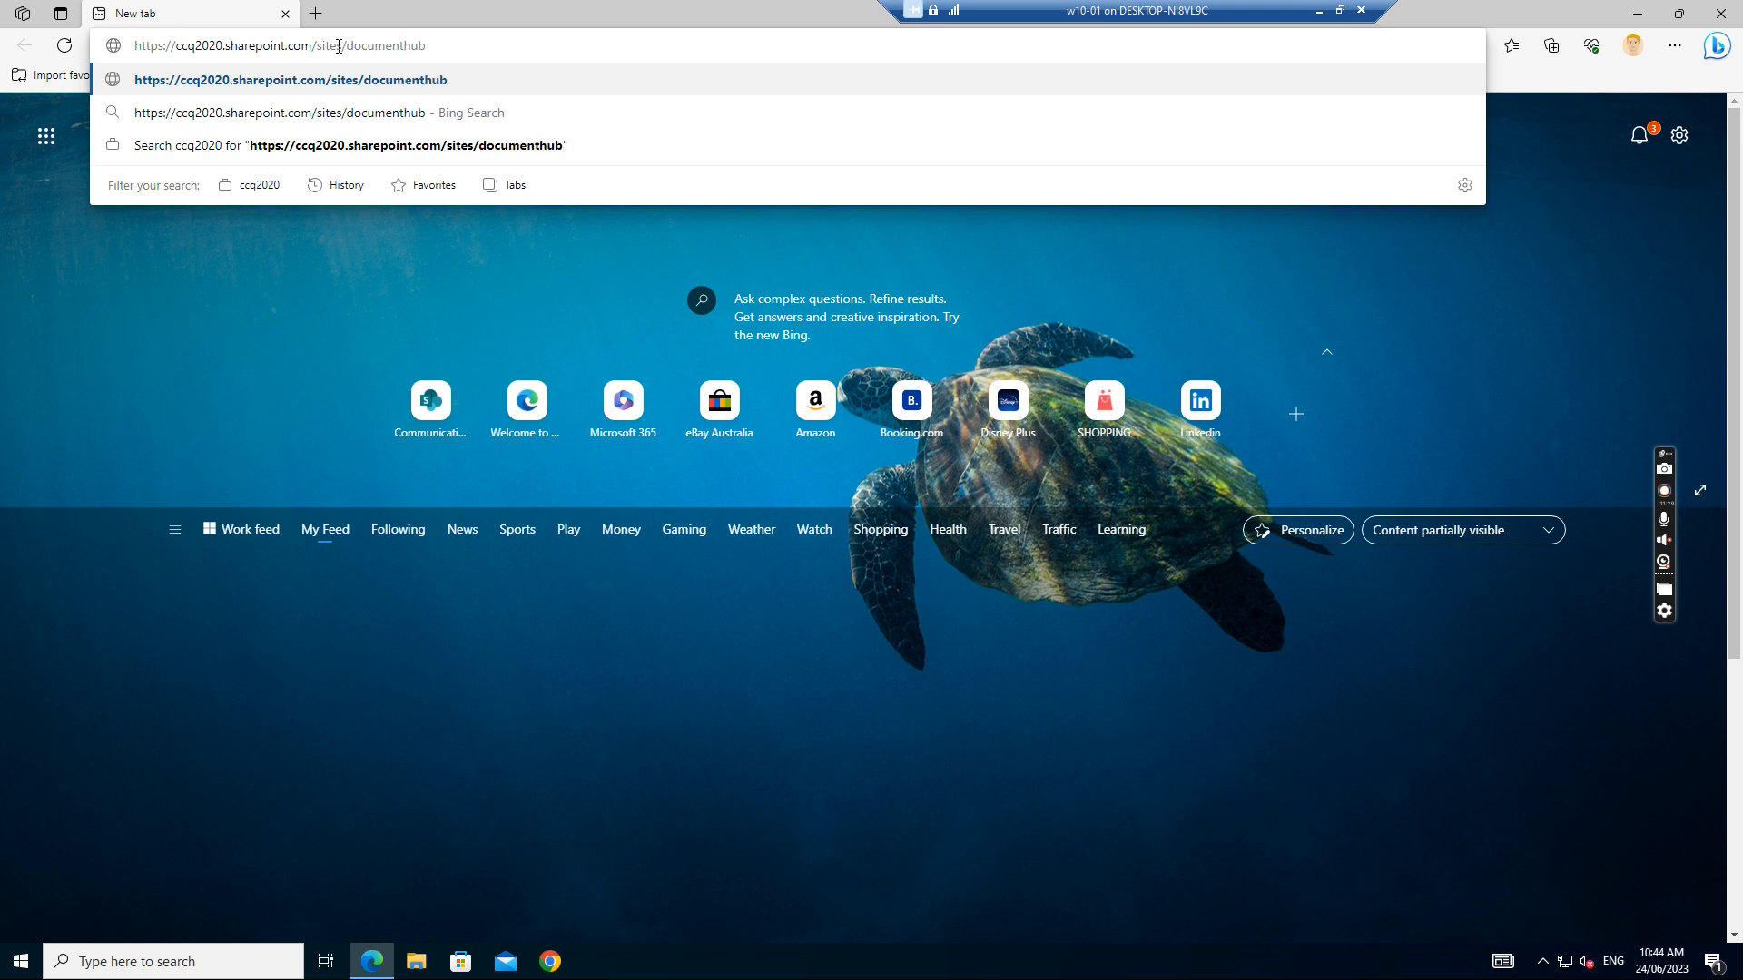
key("Return")
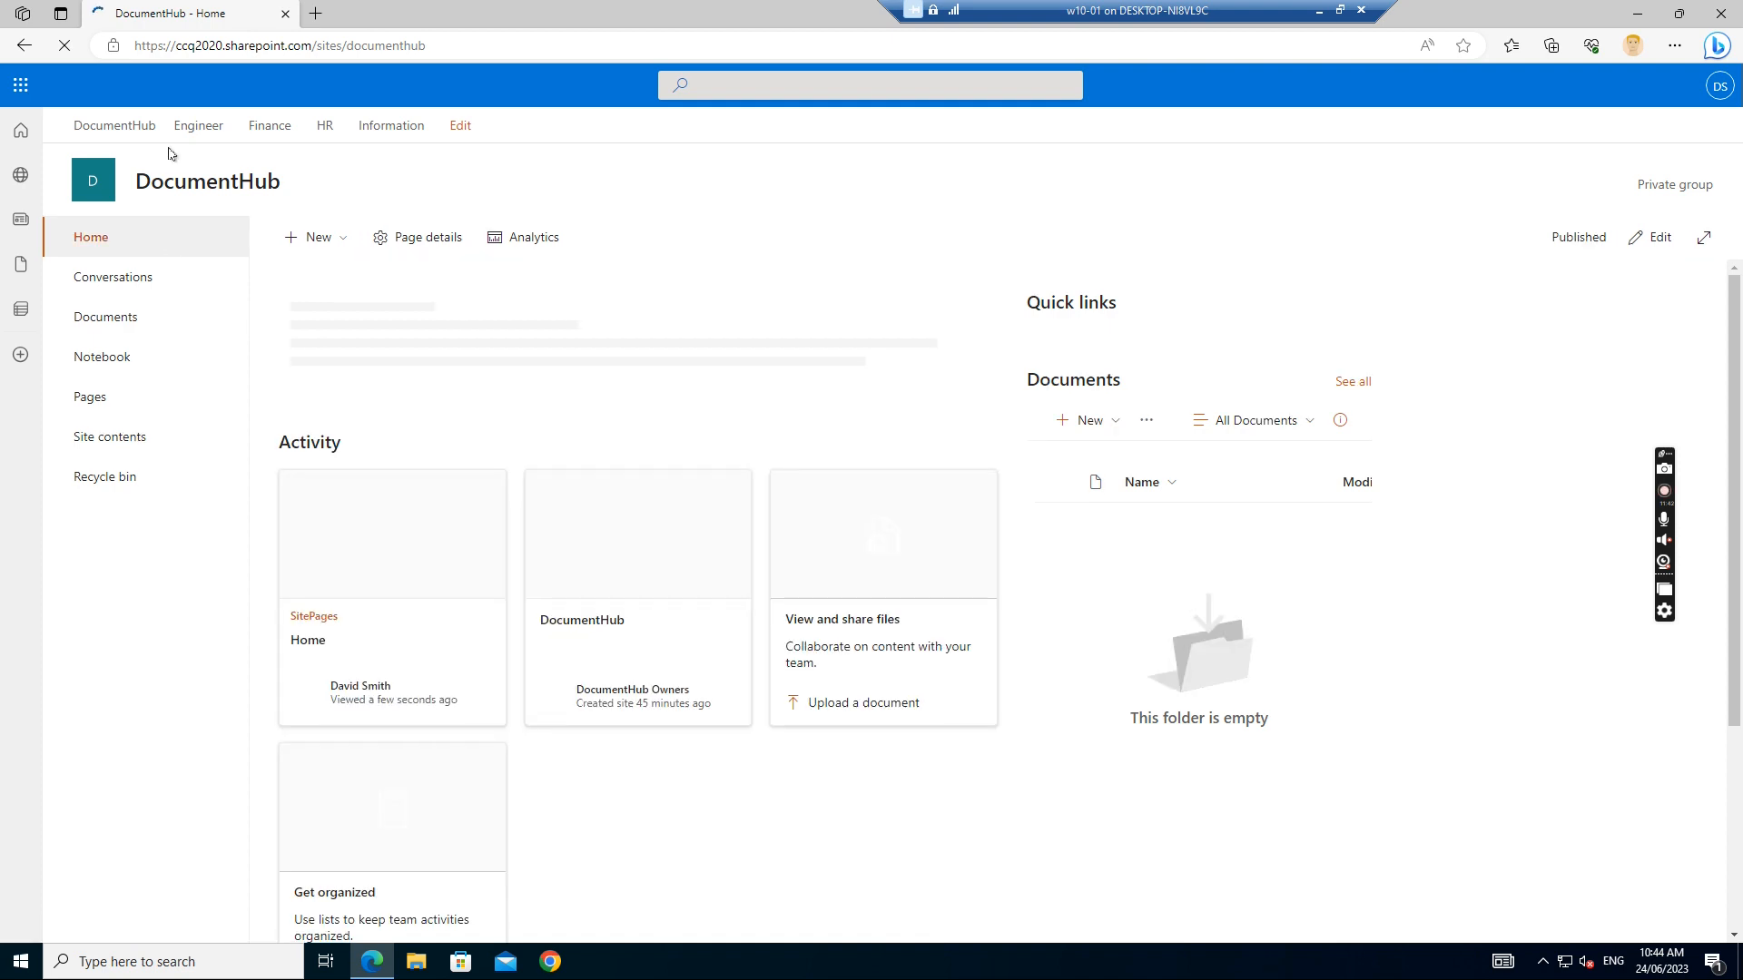
Open the Engineer subsite from the DocumentHub hub navigation bar
left_click(201, 129)
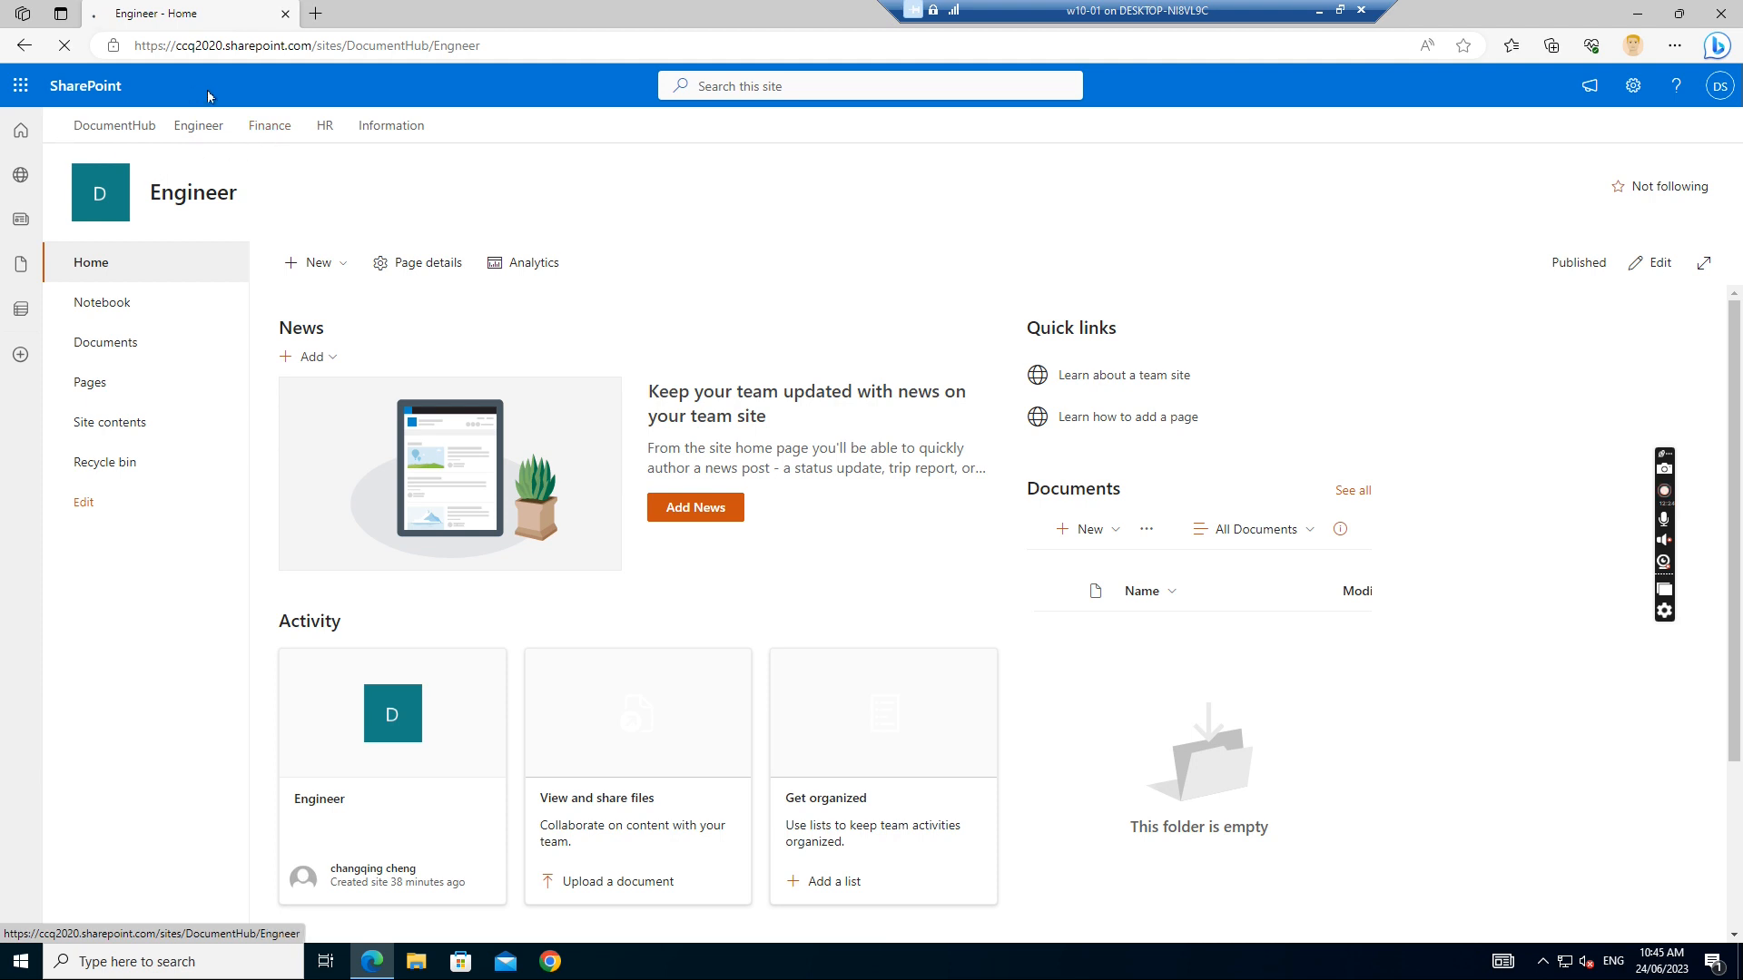
Check that Finance and HR both refuse this user, returning to Engineer each time, then open Information
left_click(273, 132)
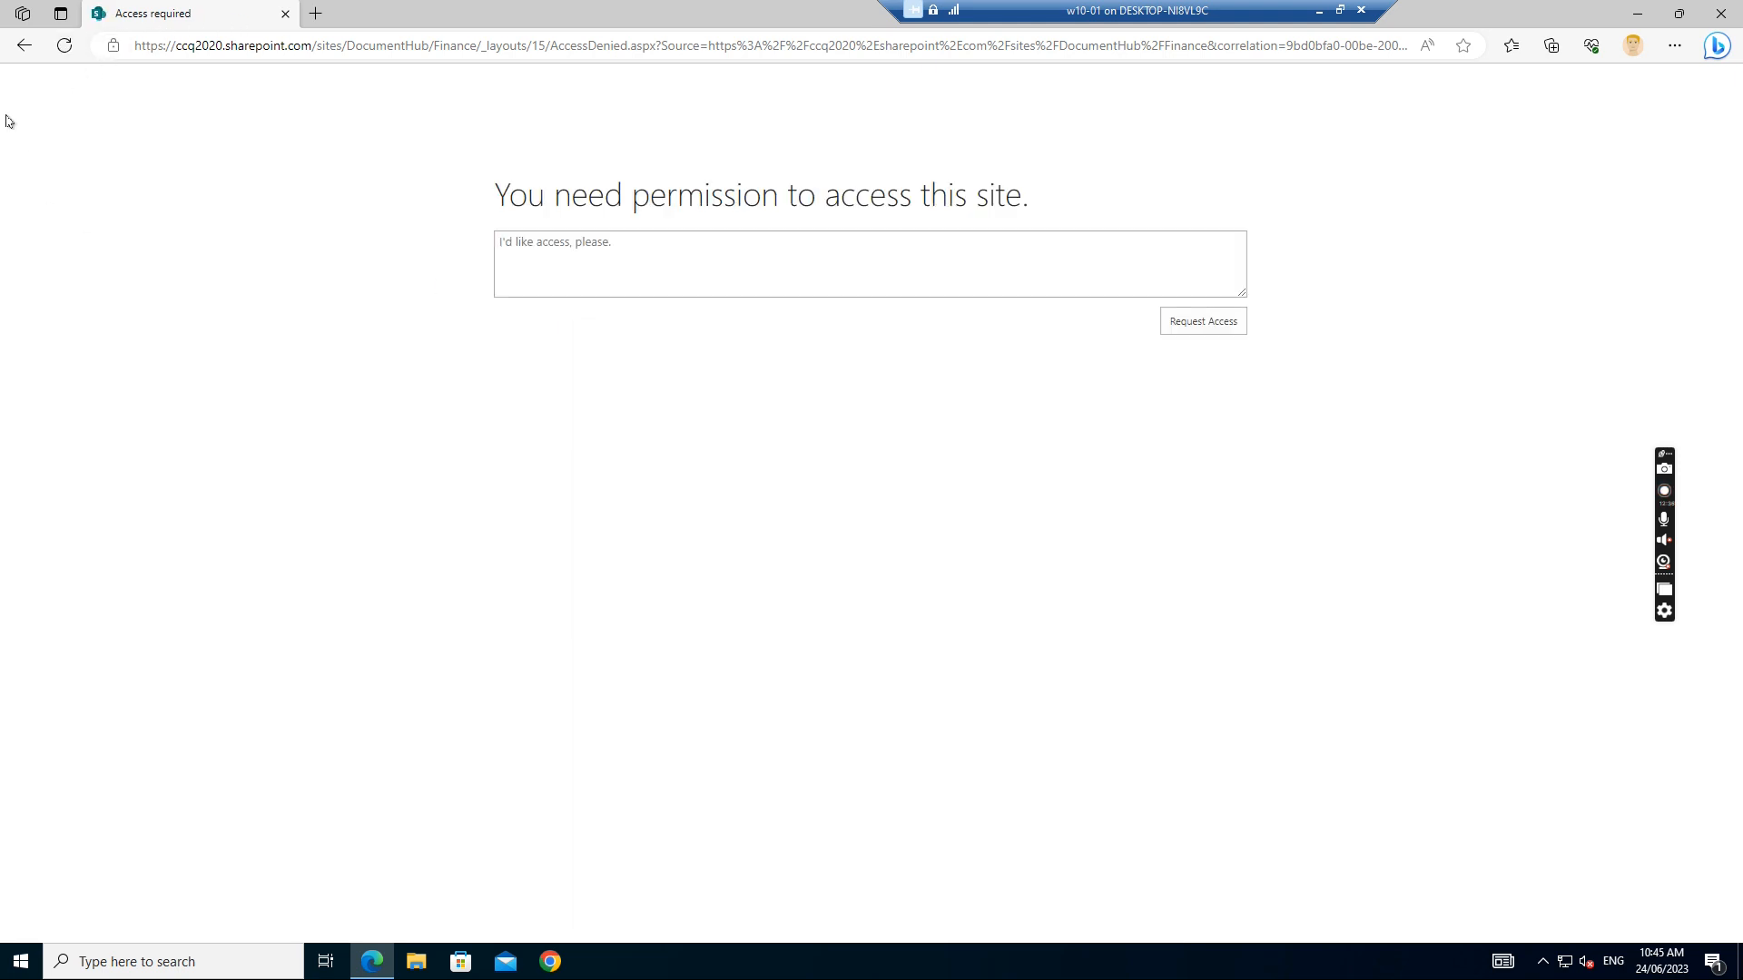
left_click(23, 50)
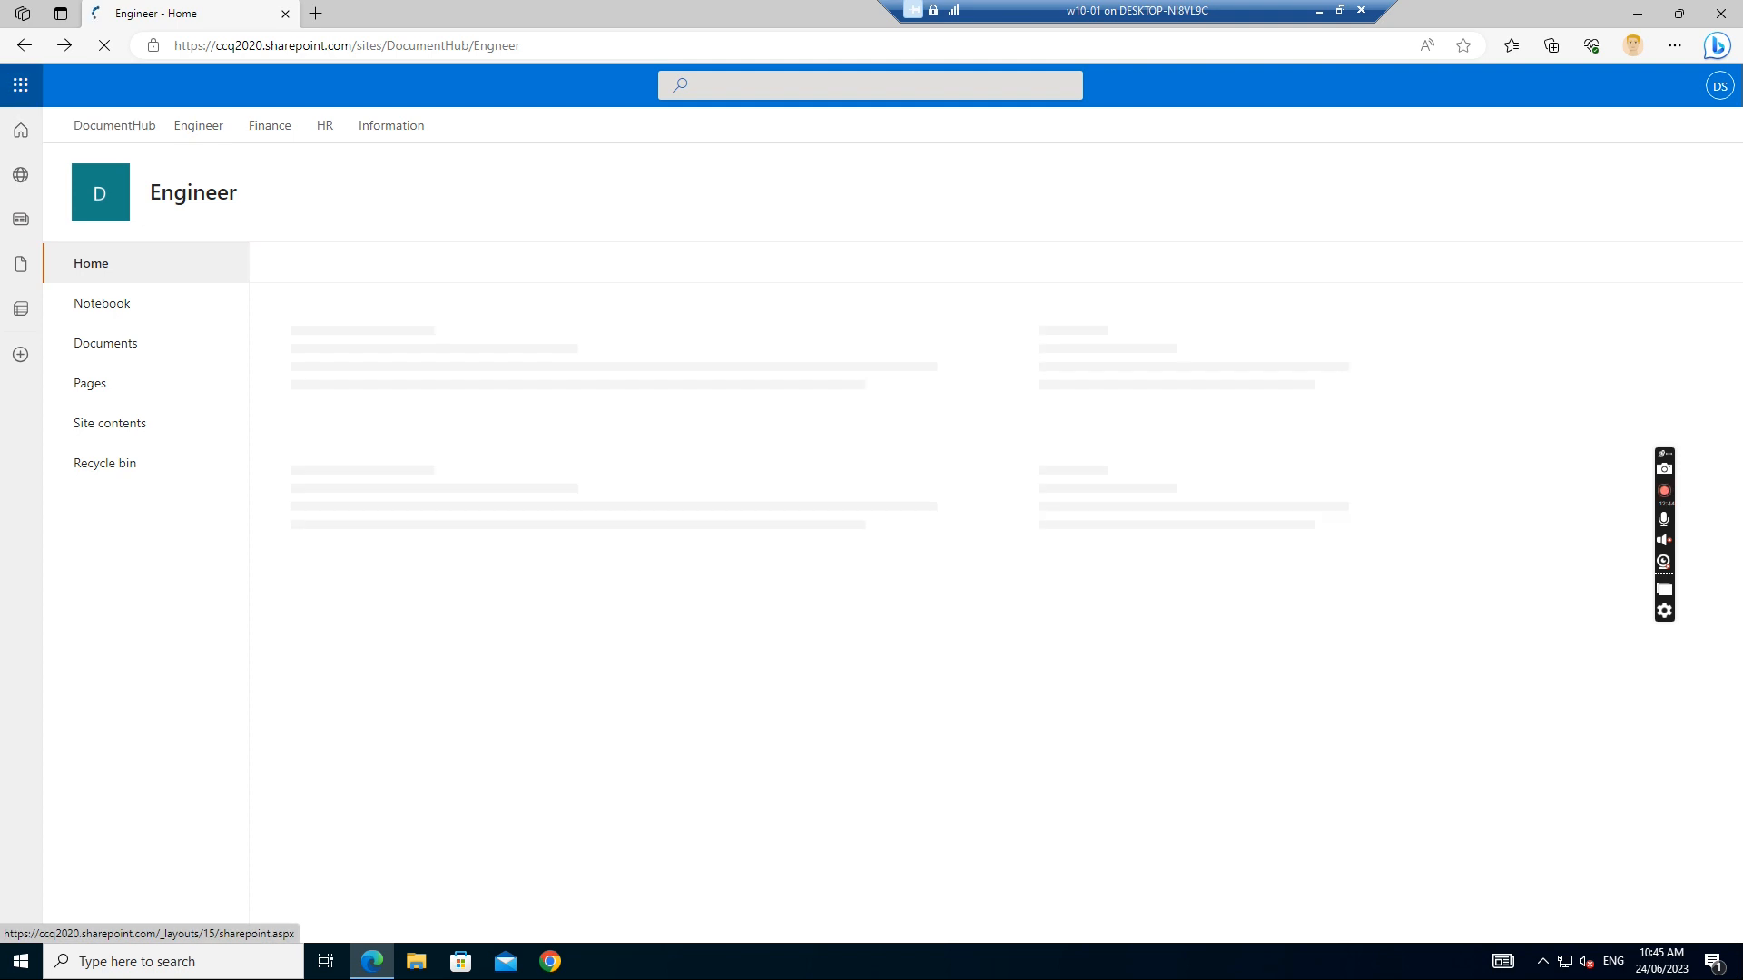
left_click(329, 129)
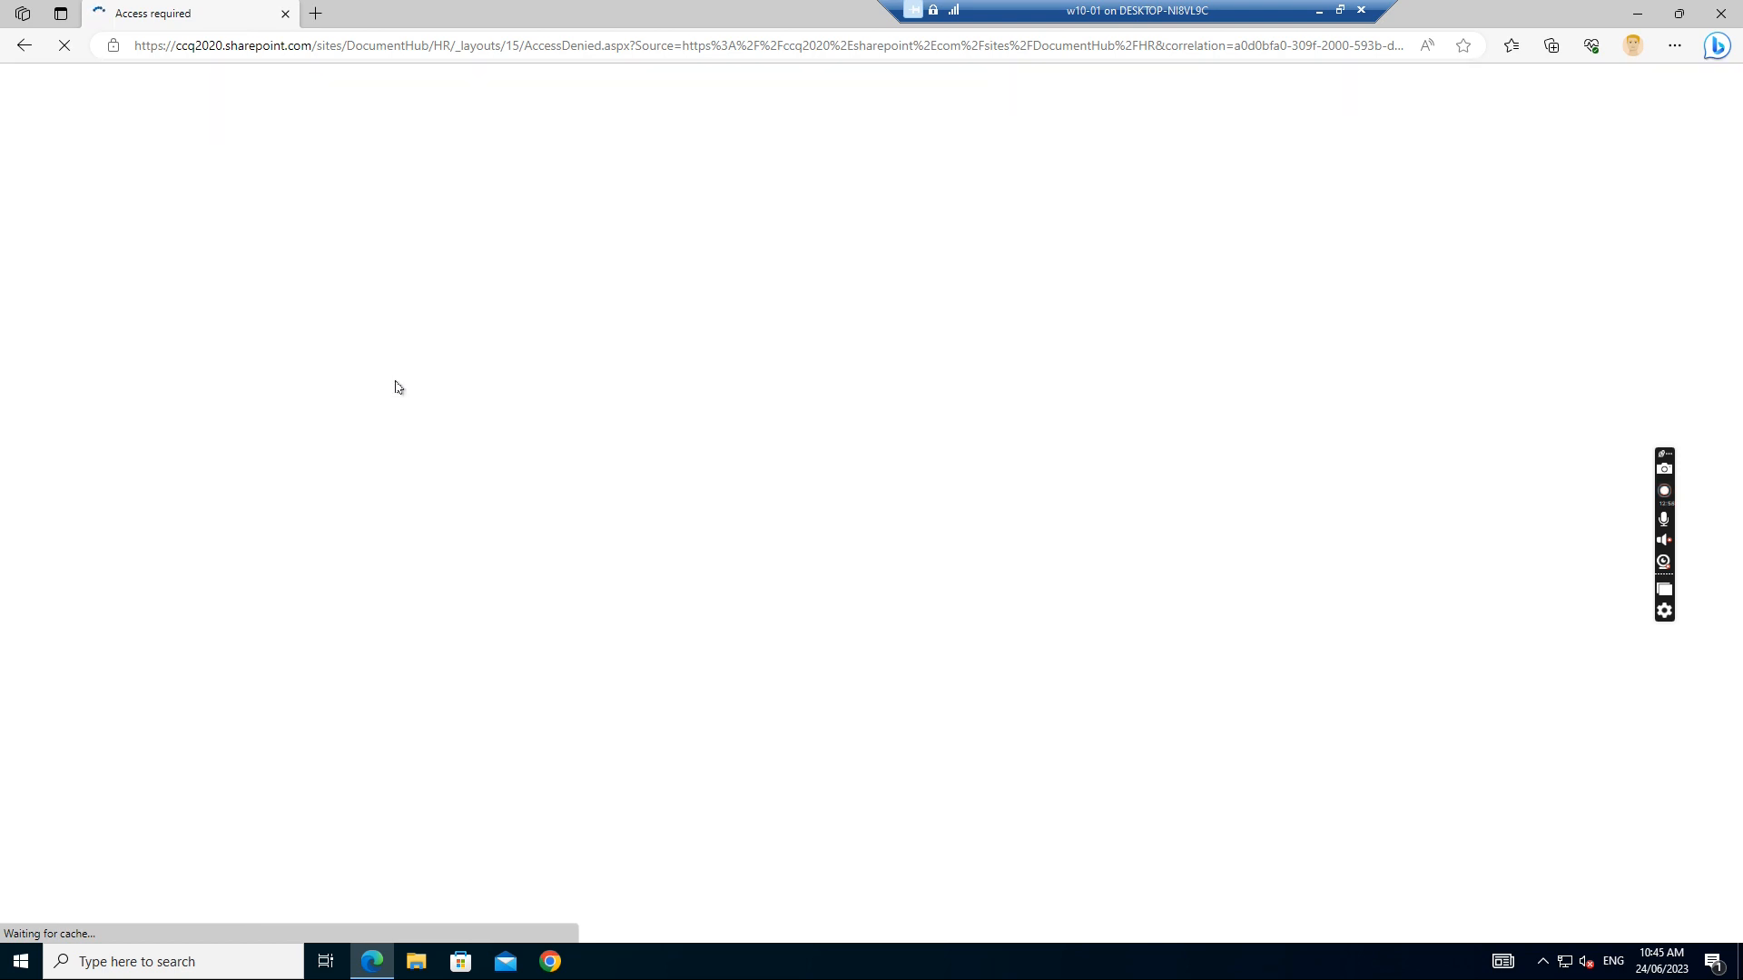
left_click(24, 47)
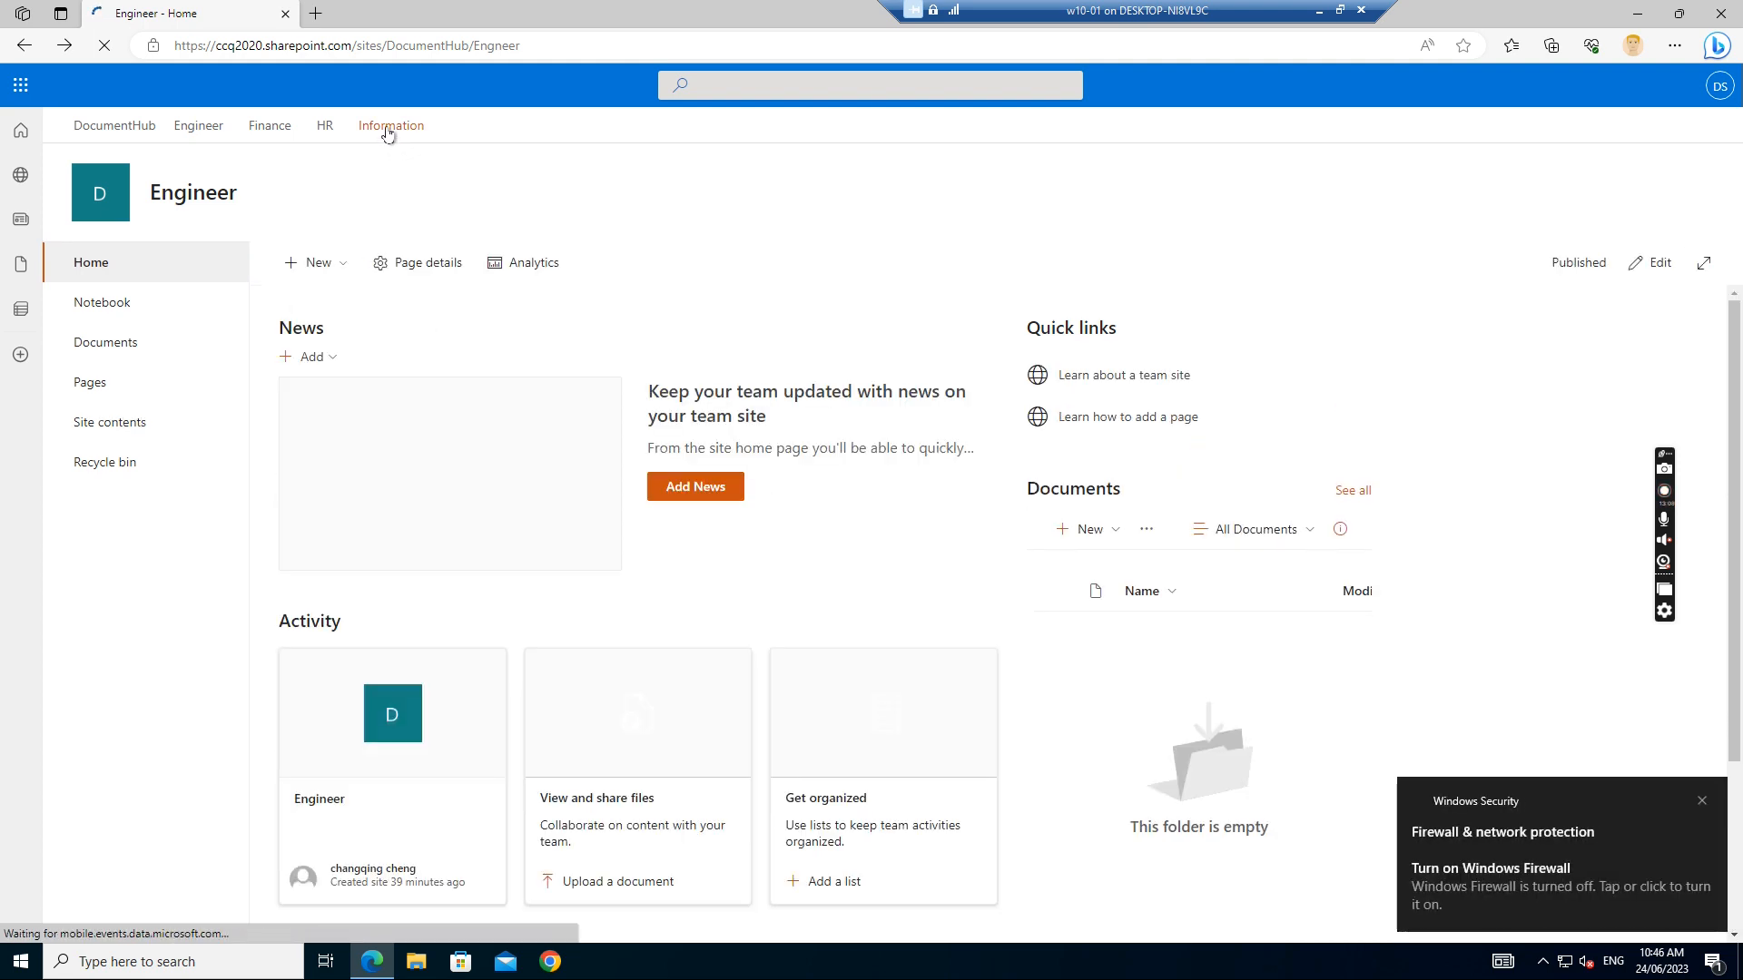
left_click(391, 129)
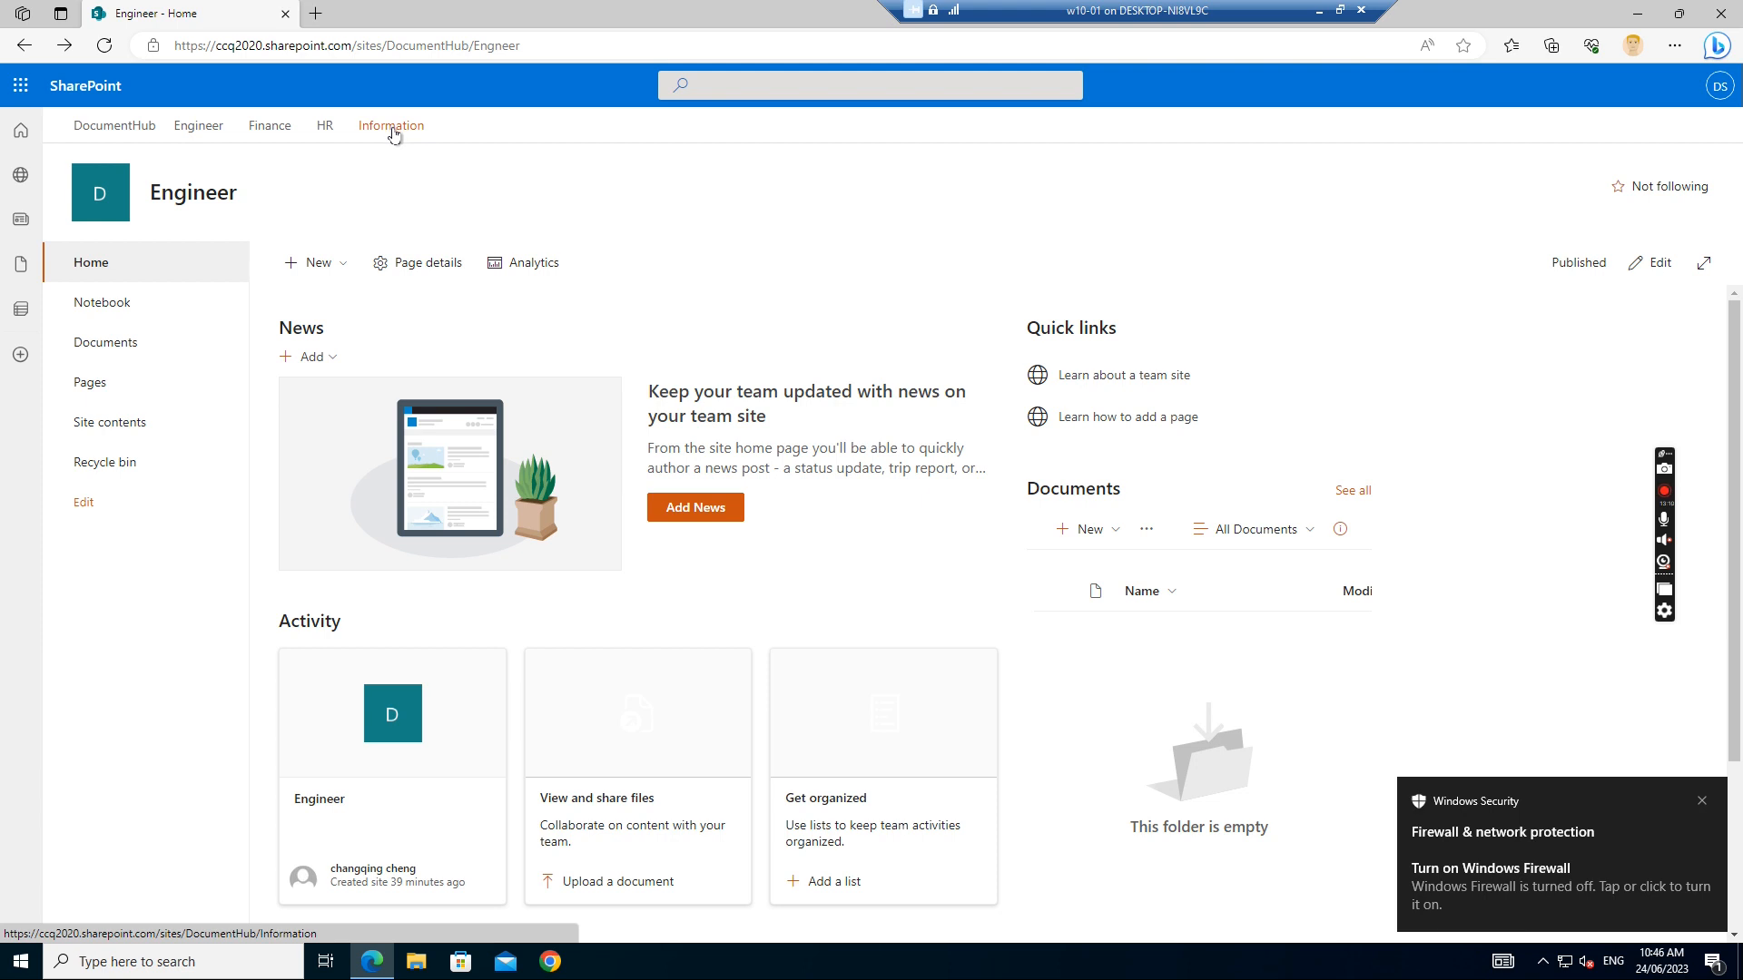